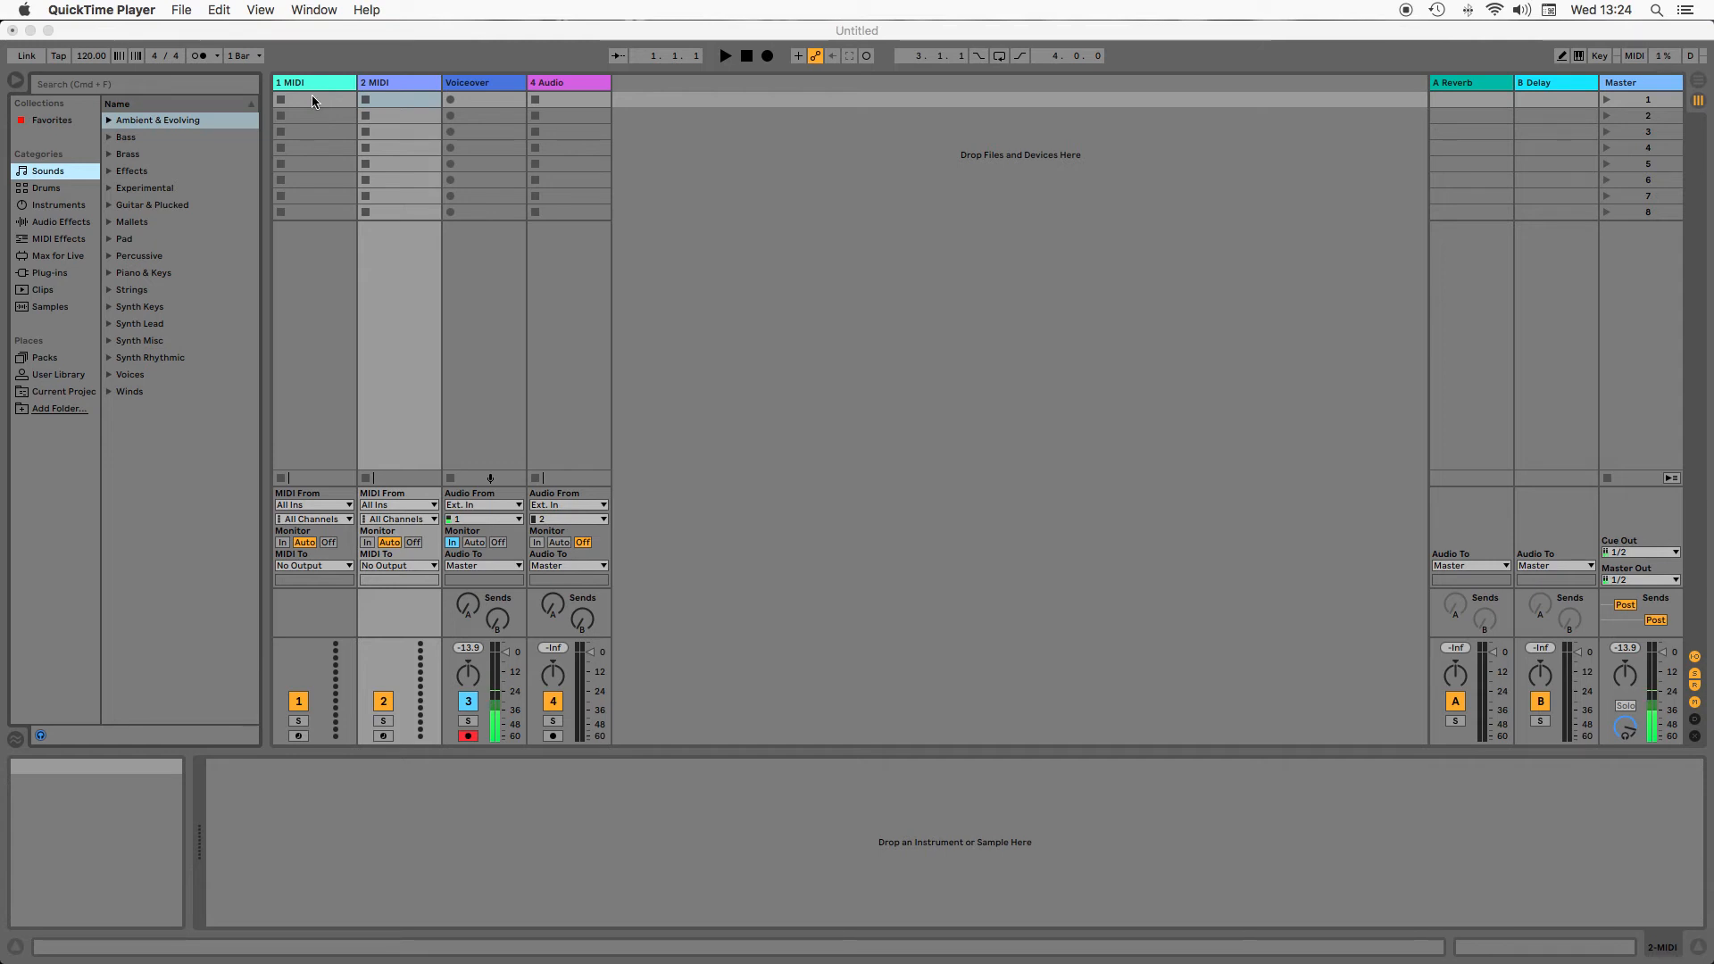
Switch to Ableton Live and display the set in Arrangement View
left_click(339, 34)
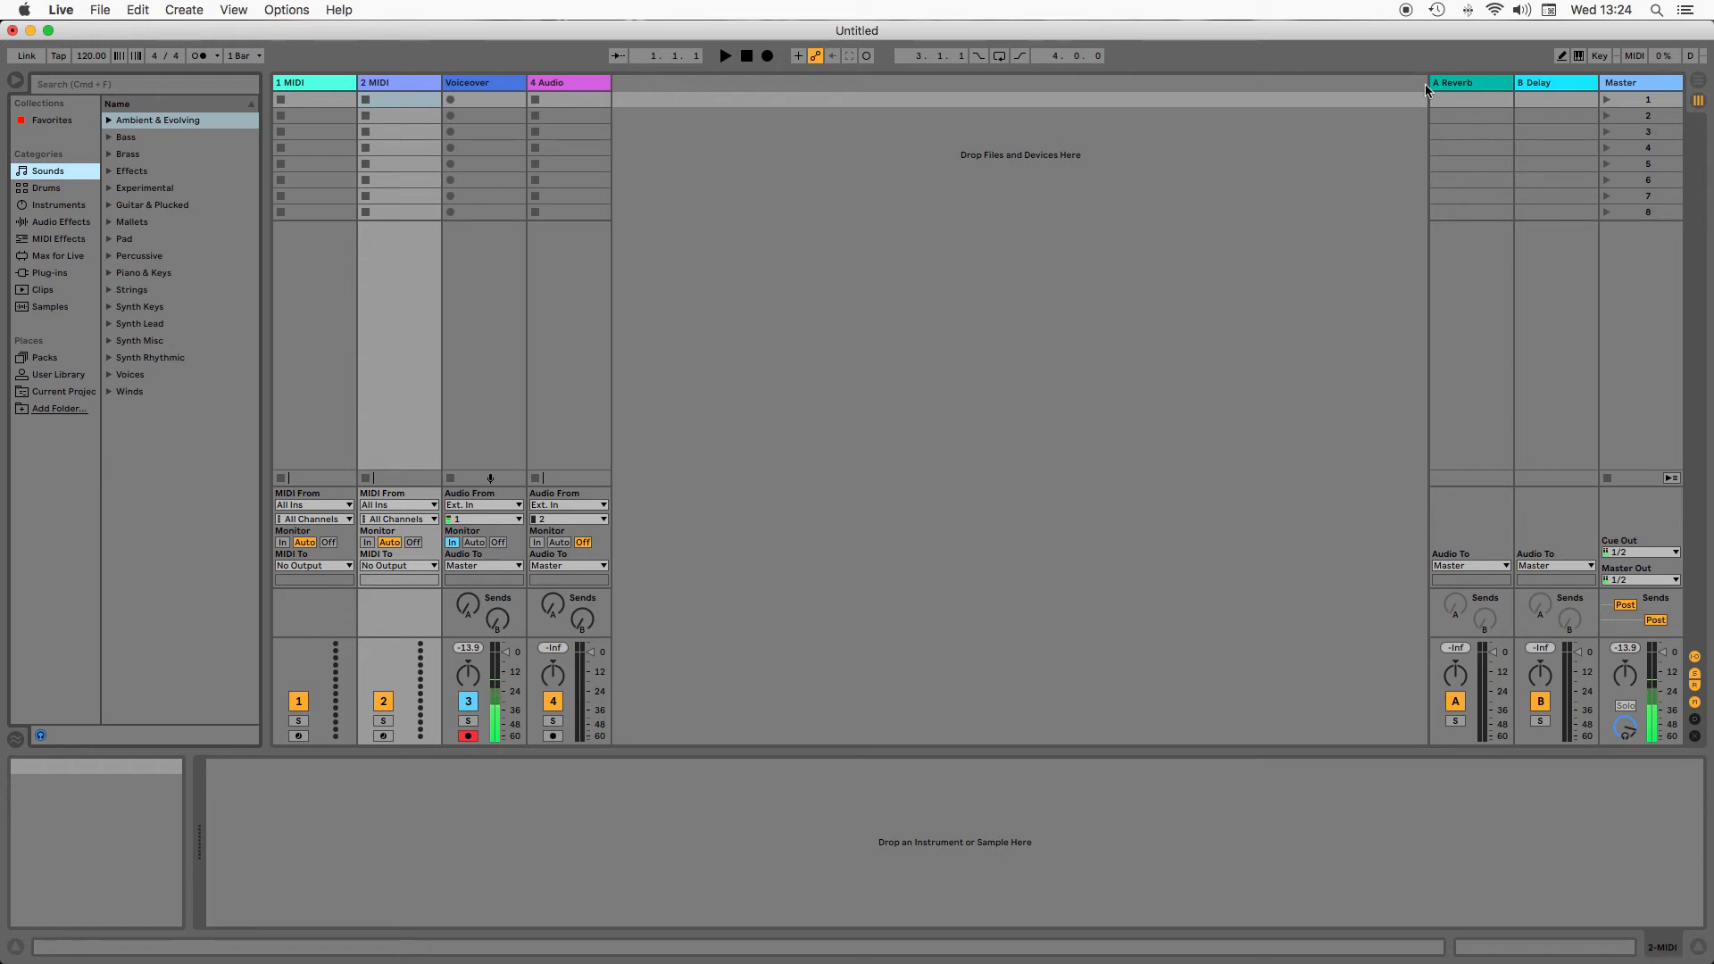
left_click(1700, 87)
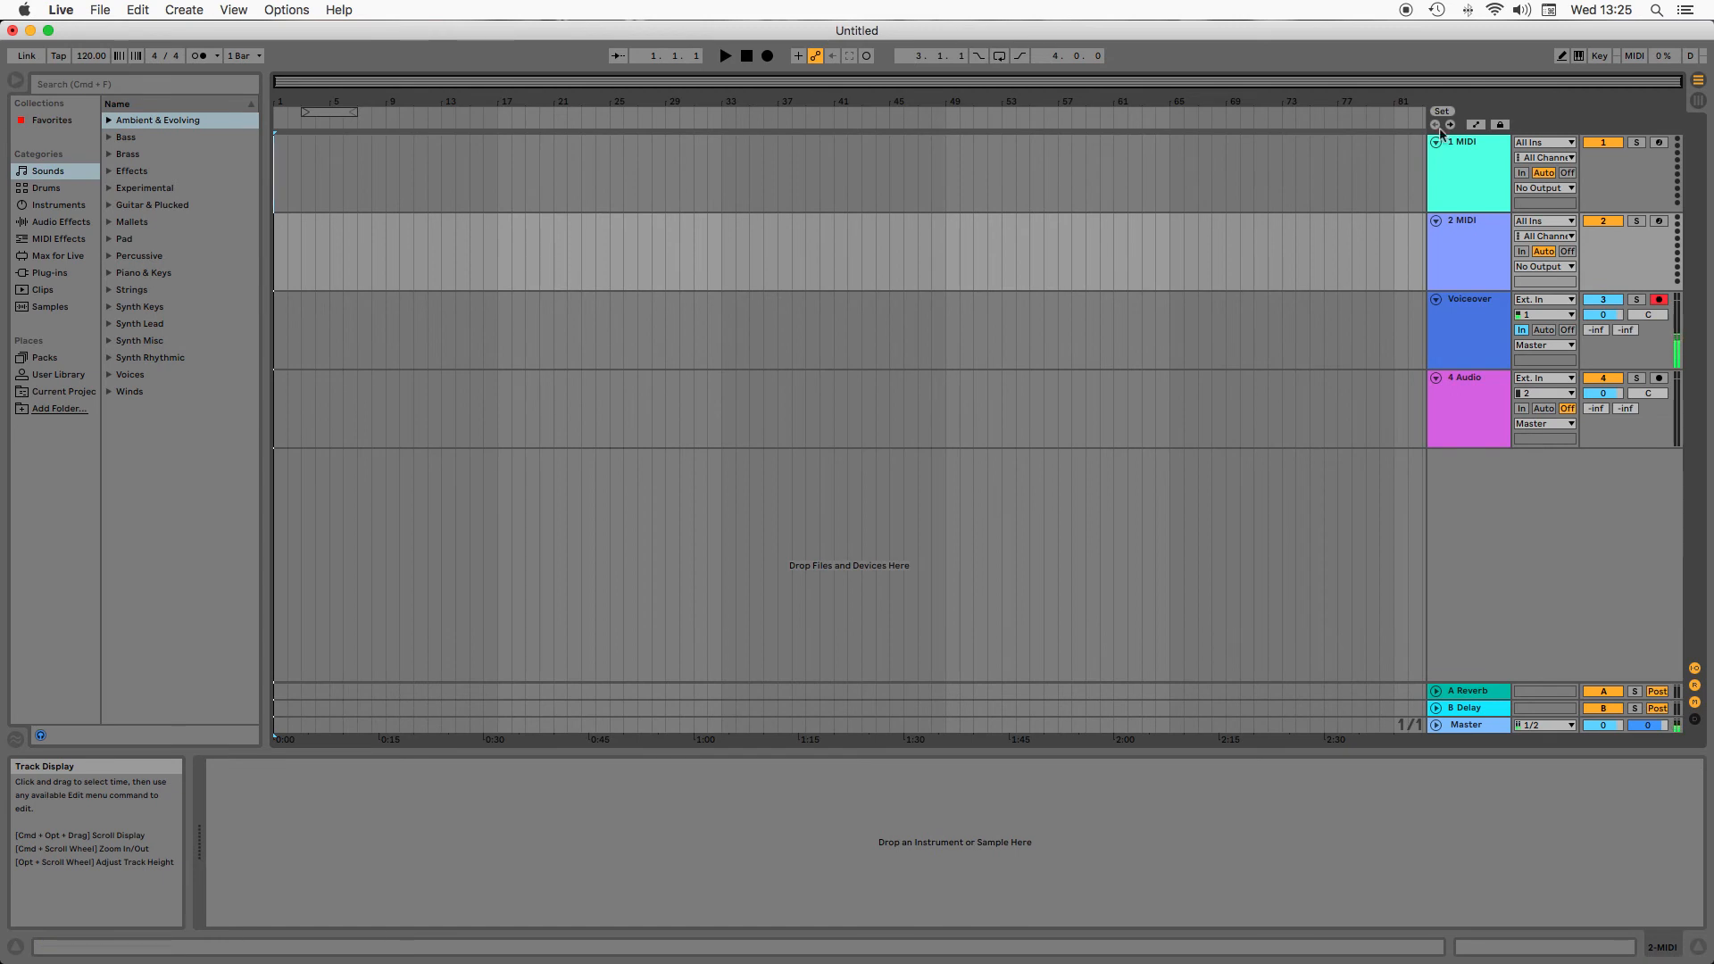
left_click(1698, 98)
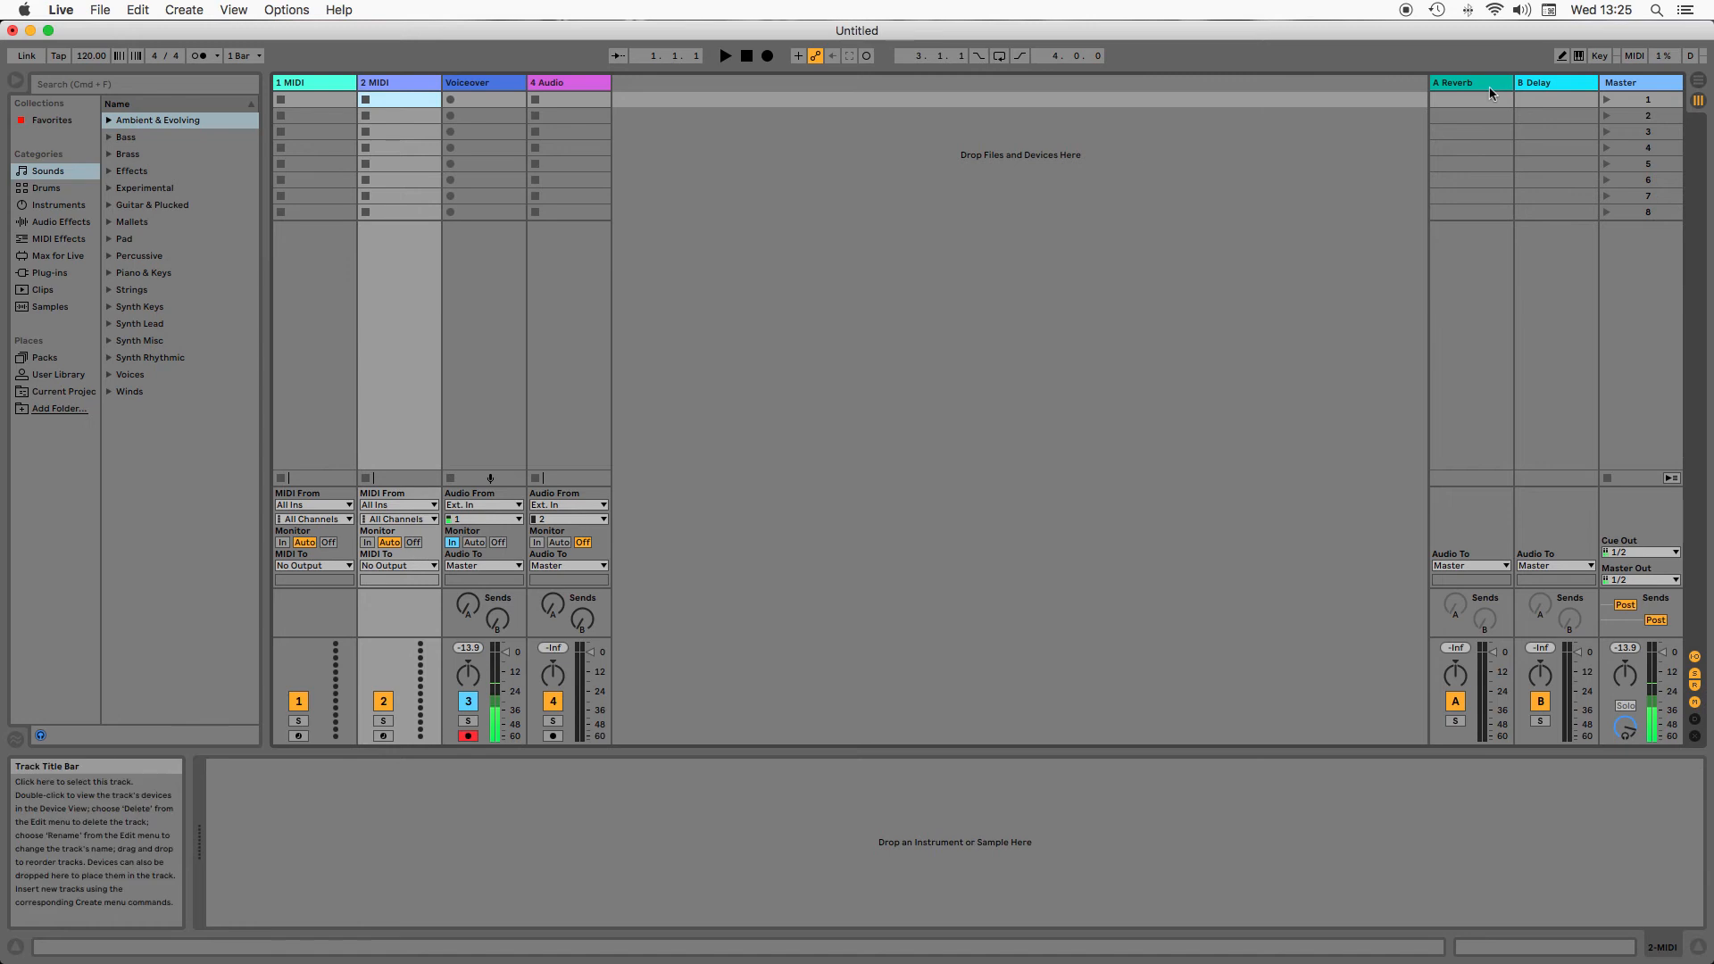
left_click(1699, 80)
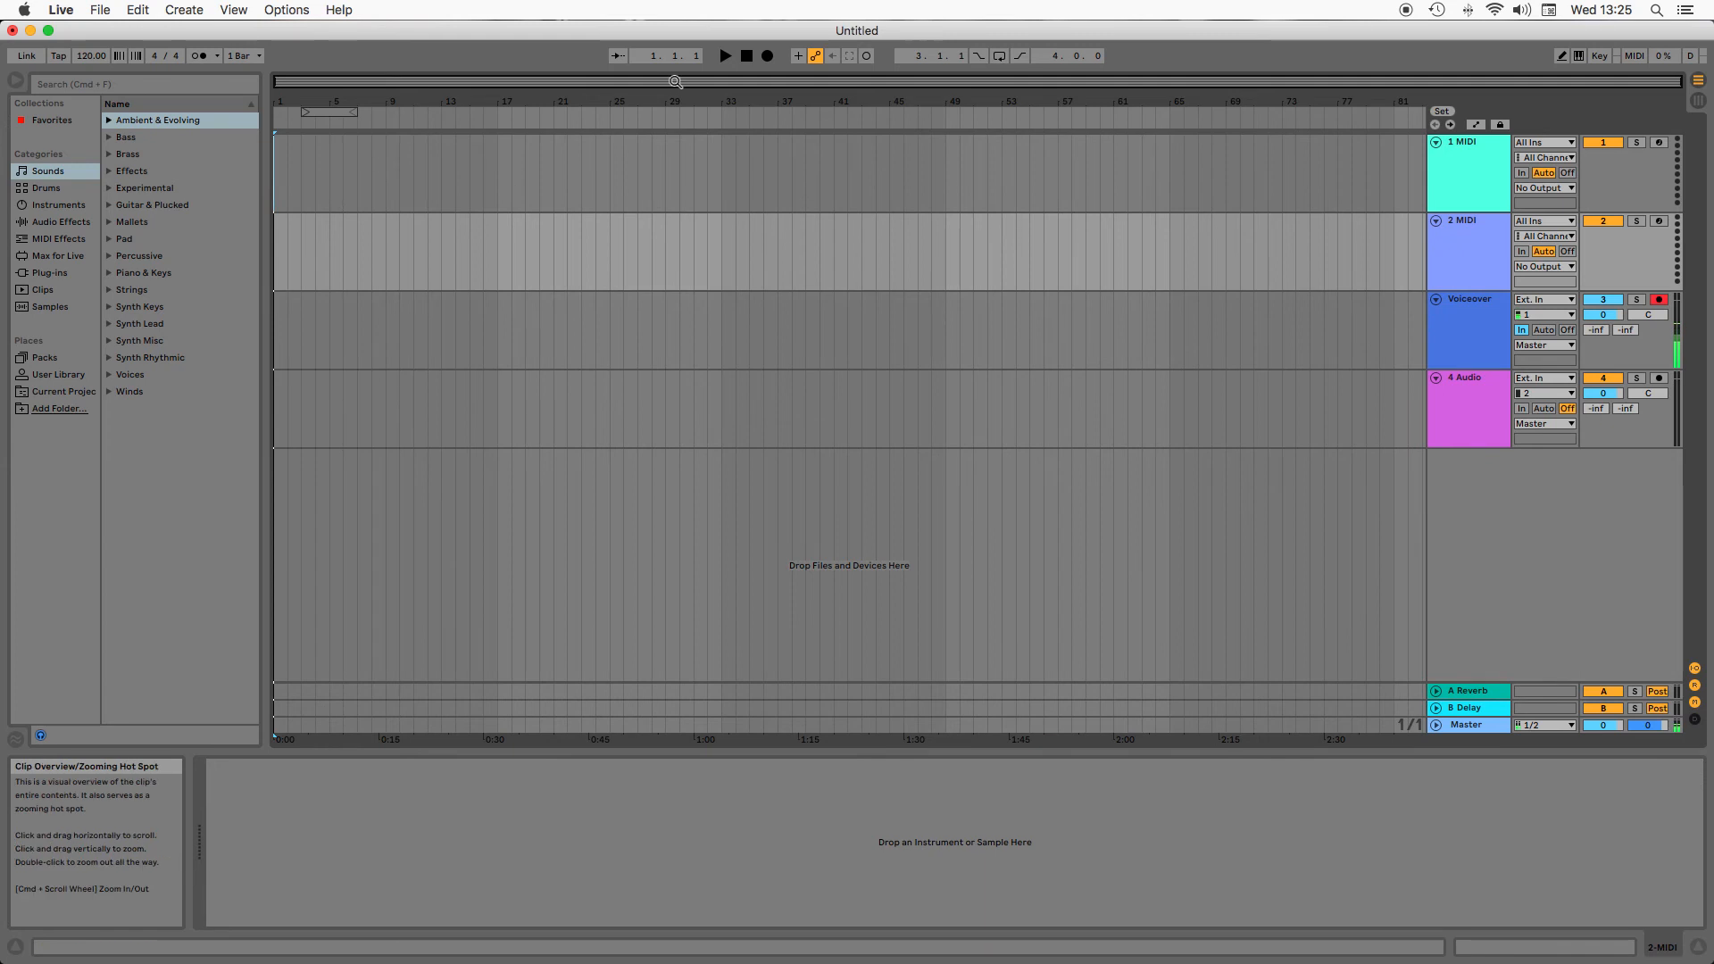
Play the empty arrangement briefly, stop it and return the song position to the start
key("space")
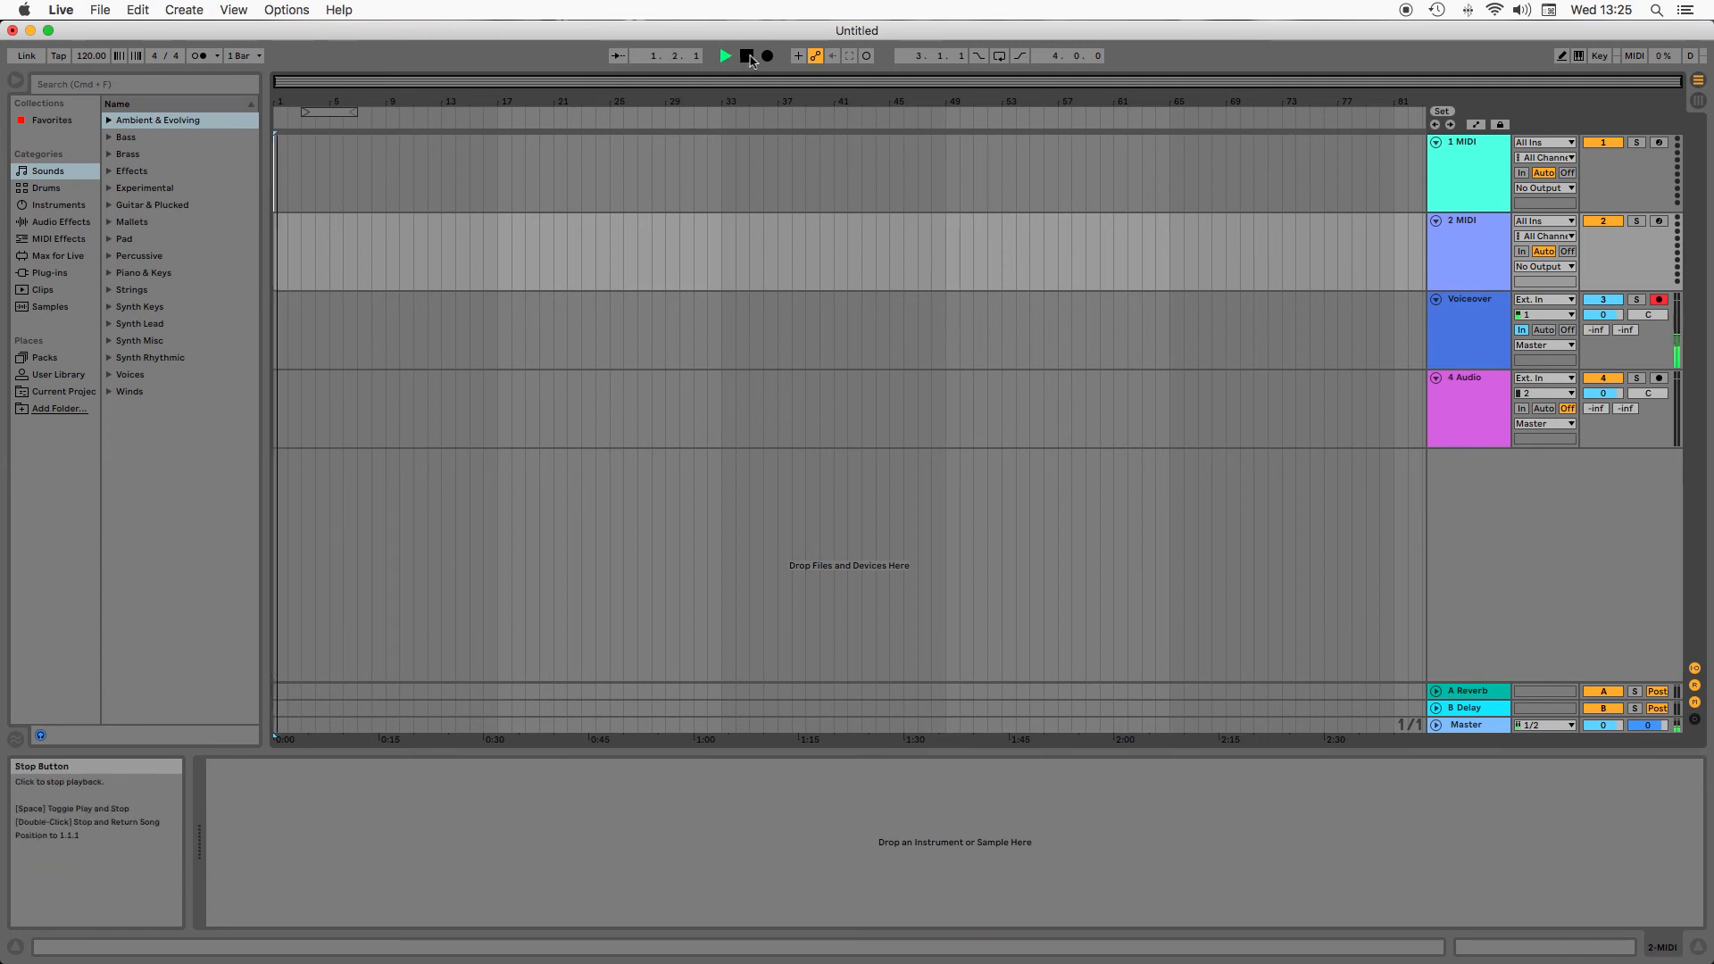
left_click(748, 57)
left_click(748, 57)
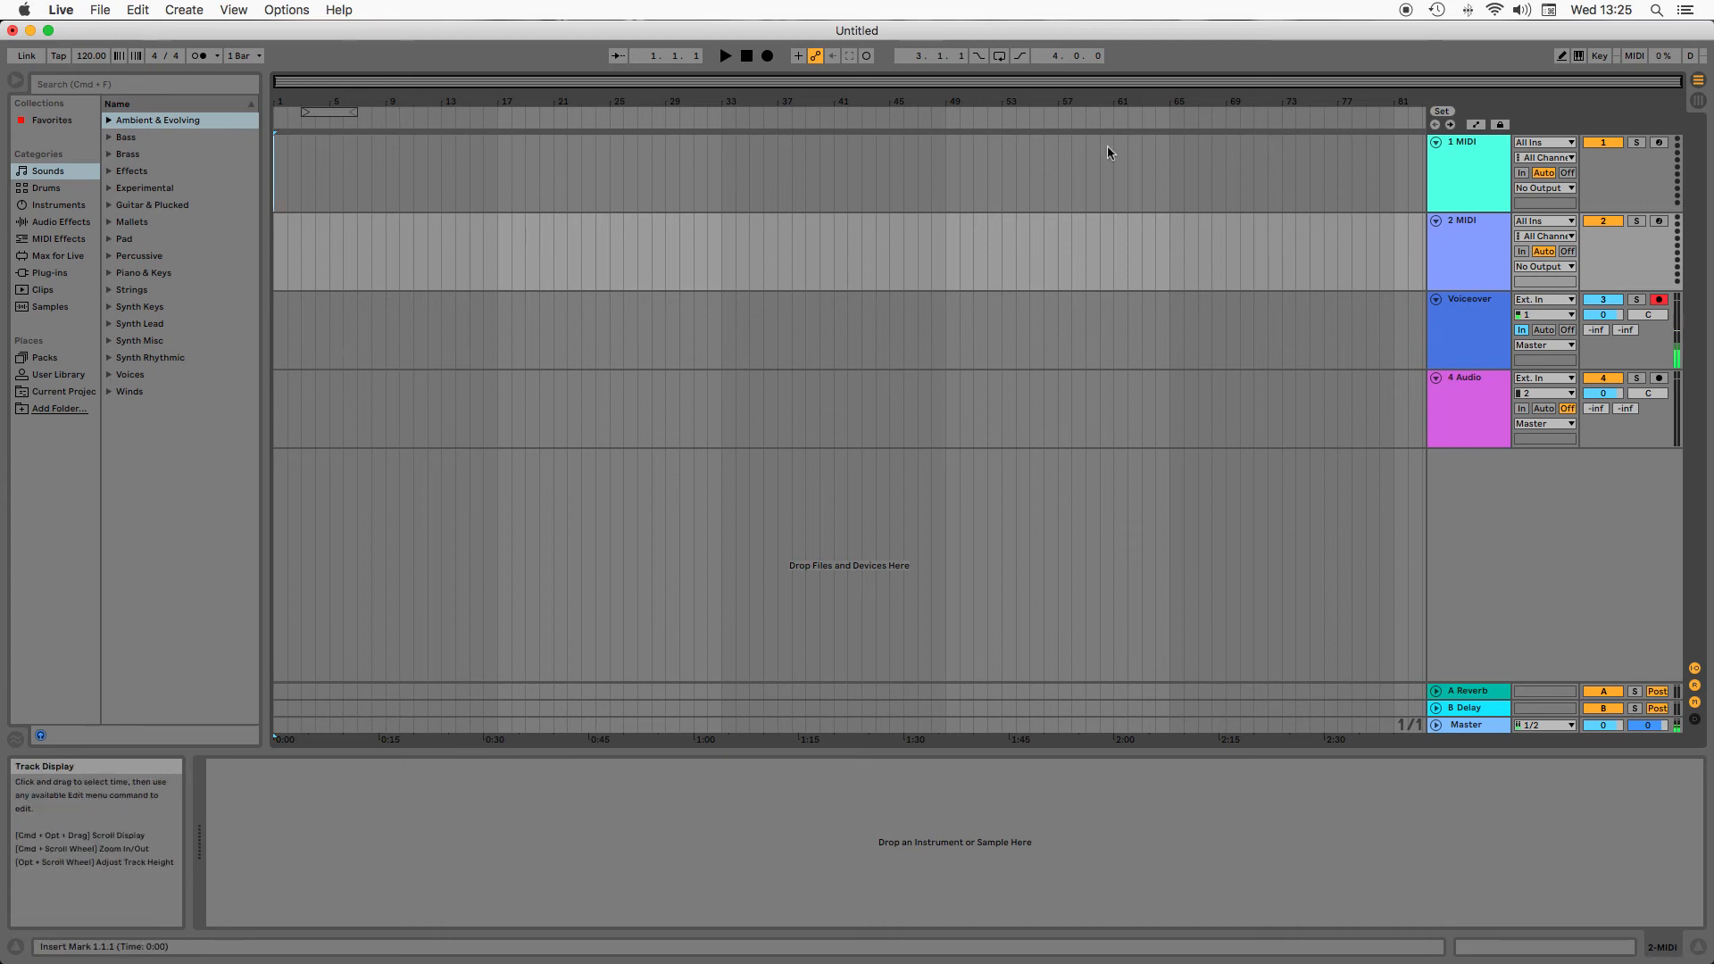
Load an empty Drum Rack from the browser's instruments onto the 1 MIDI track
left_click(1462, 190)
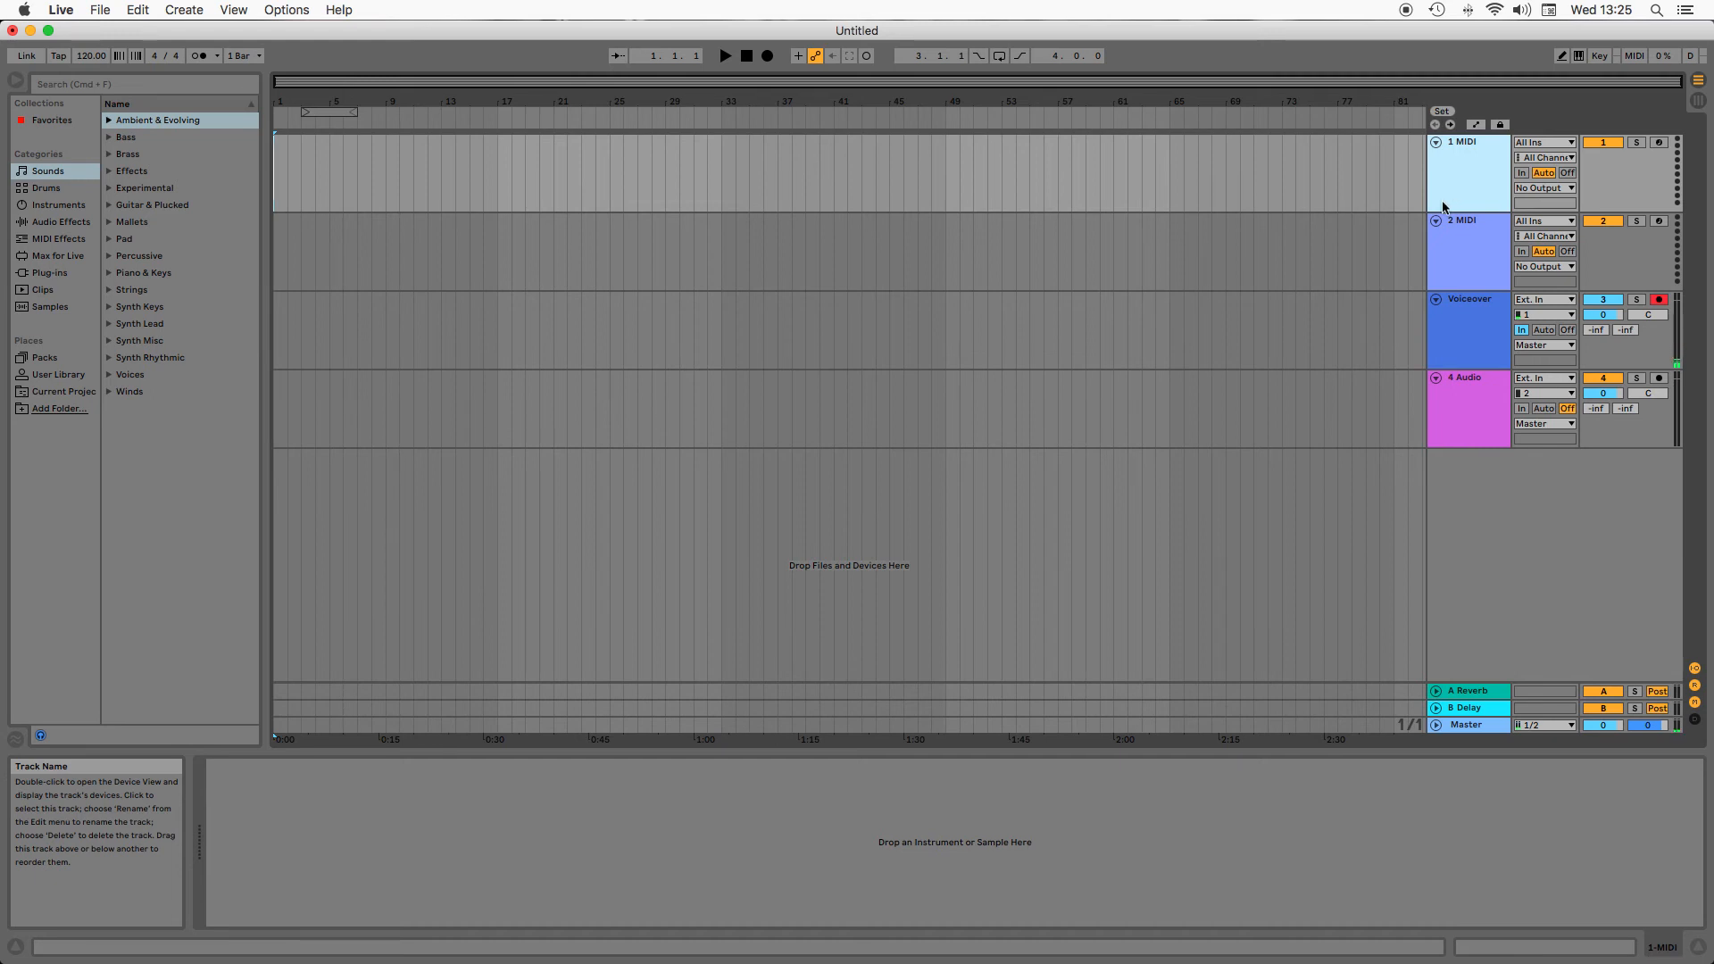
left_click(56, 207)
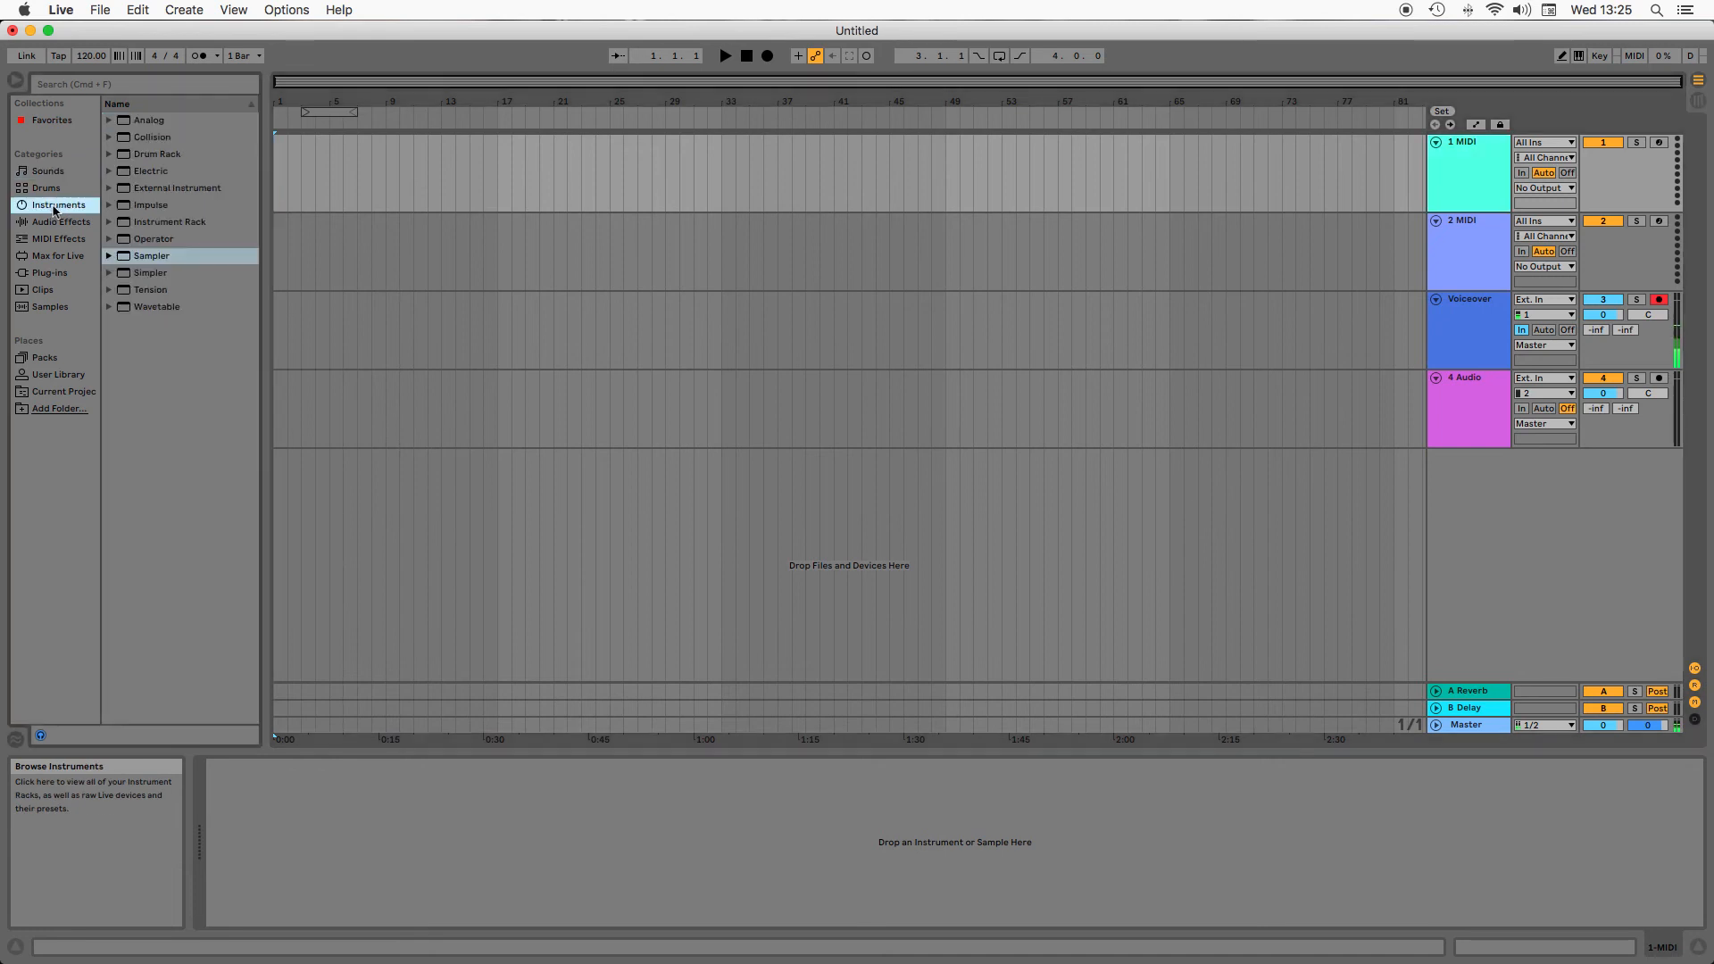
left_click(17, 83)
left_click(17, 83)
left_click(17, 83)
left_click(18, 82)
left_click(153, 158)
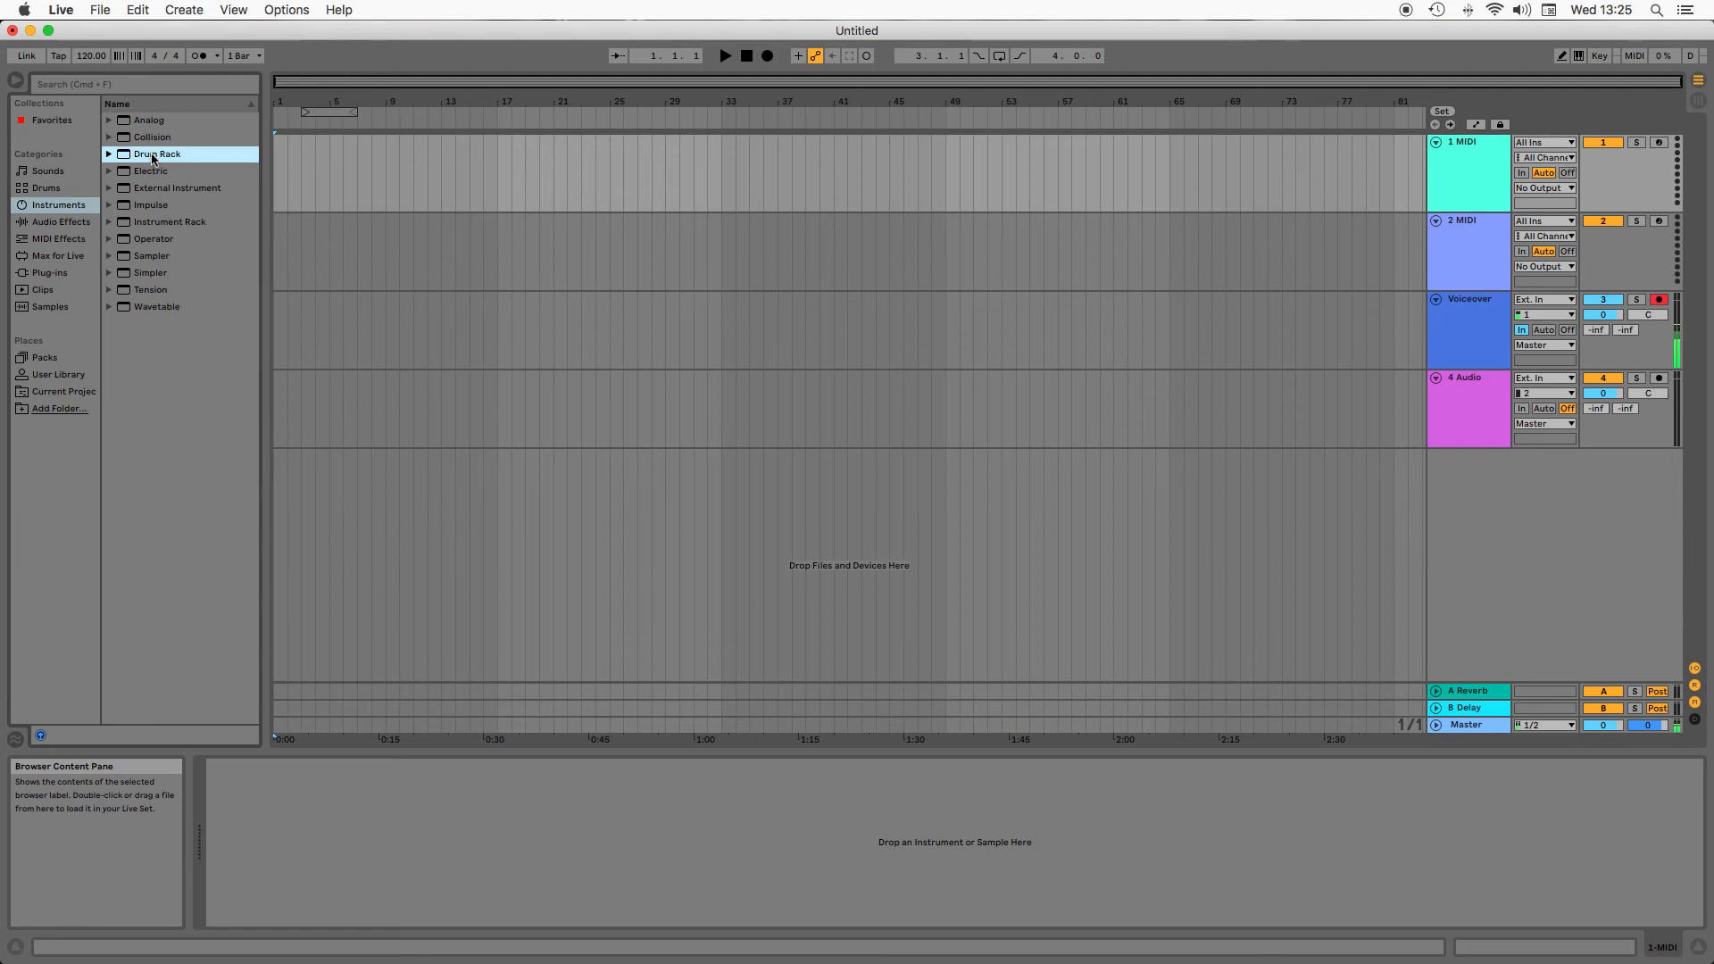
left_click_drag(154, 158, 1460, 163)
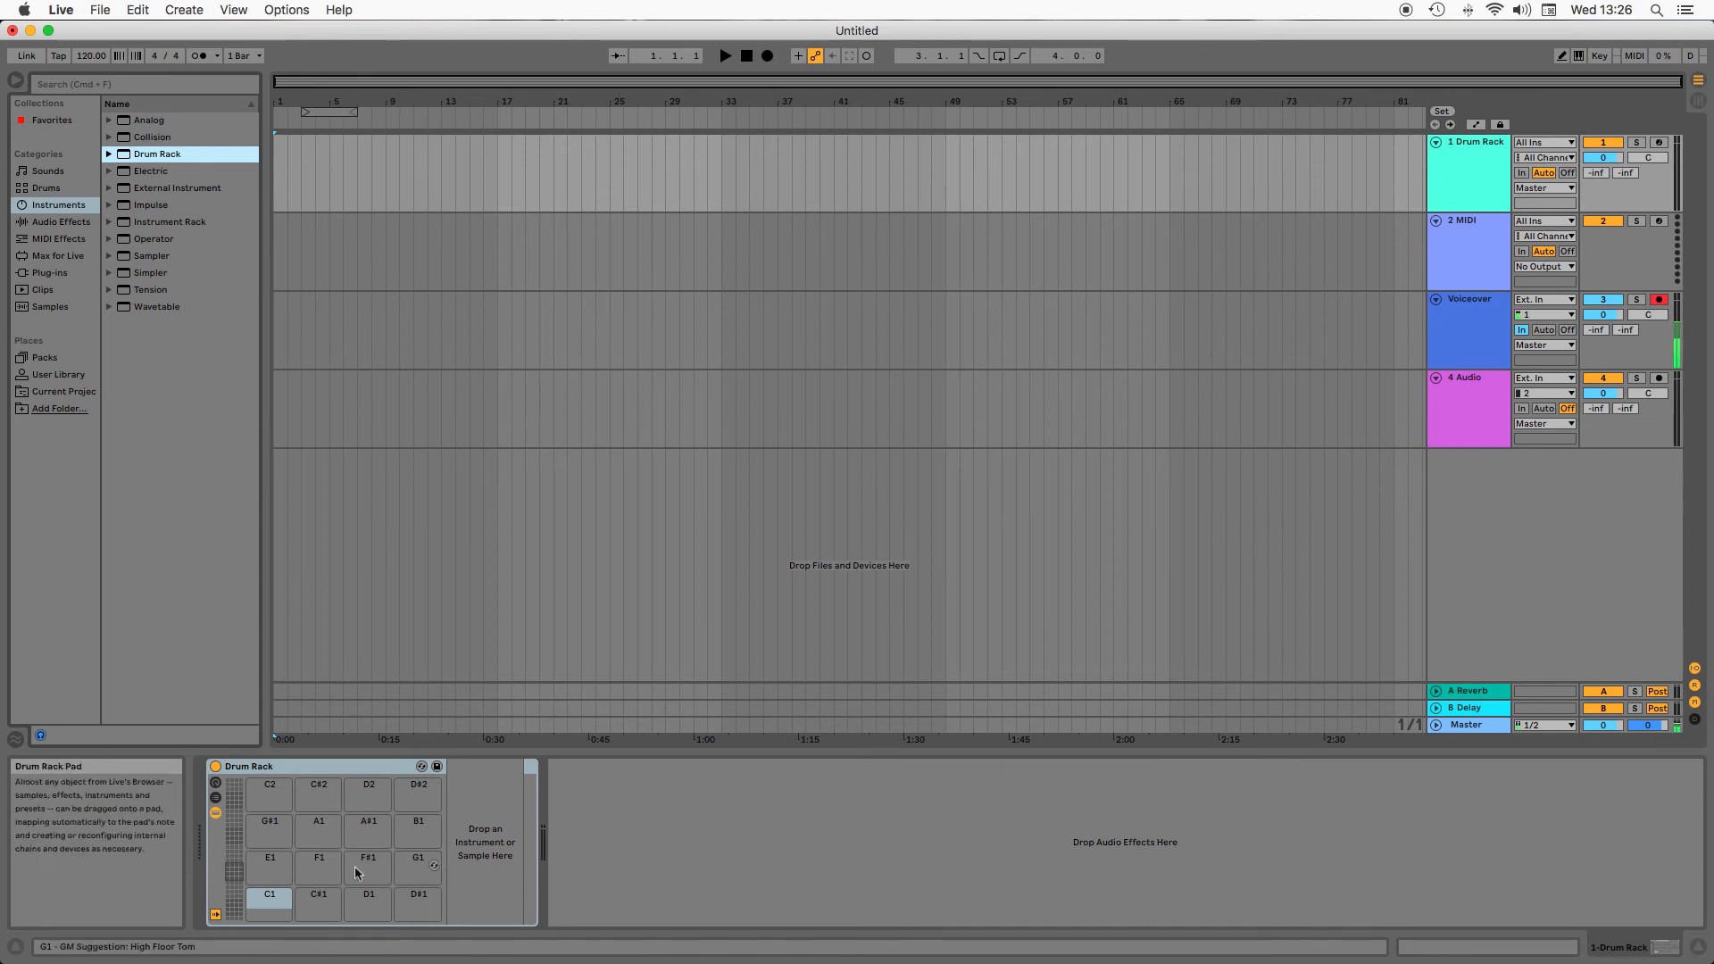
Load Ball_Bounce.wav from the Live Samples folder in Finder onto the Drum Rack's C1 pad and audition it
left_click(115, 913)
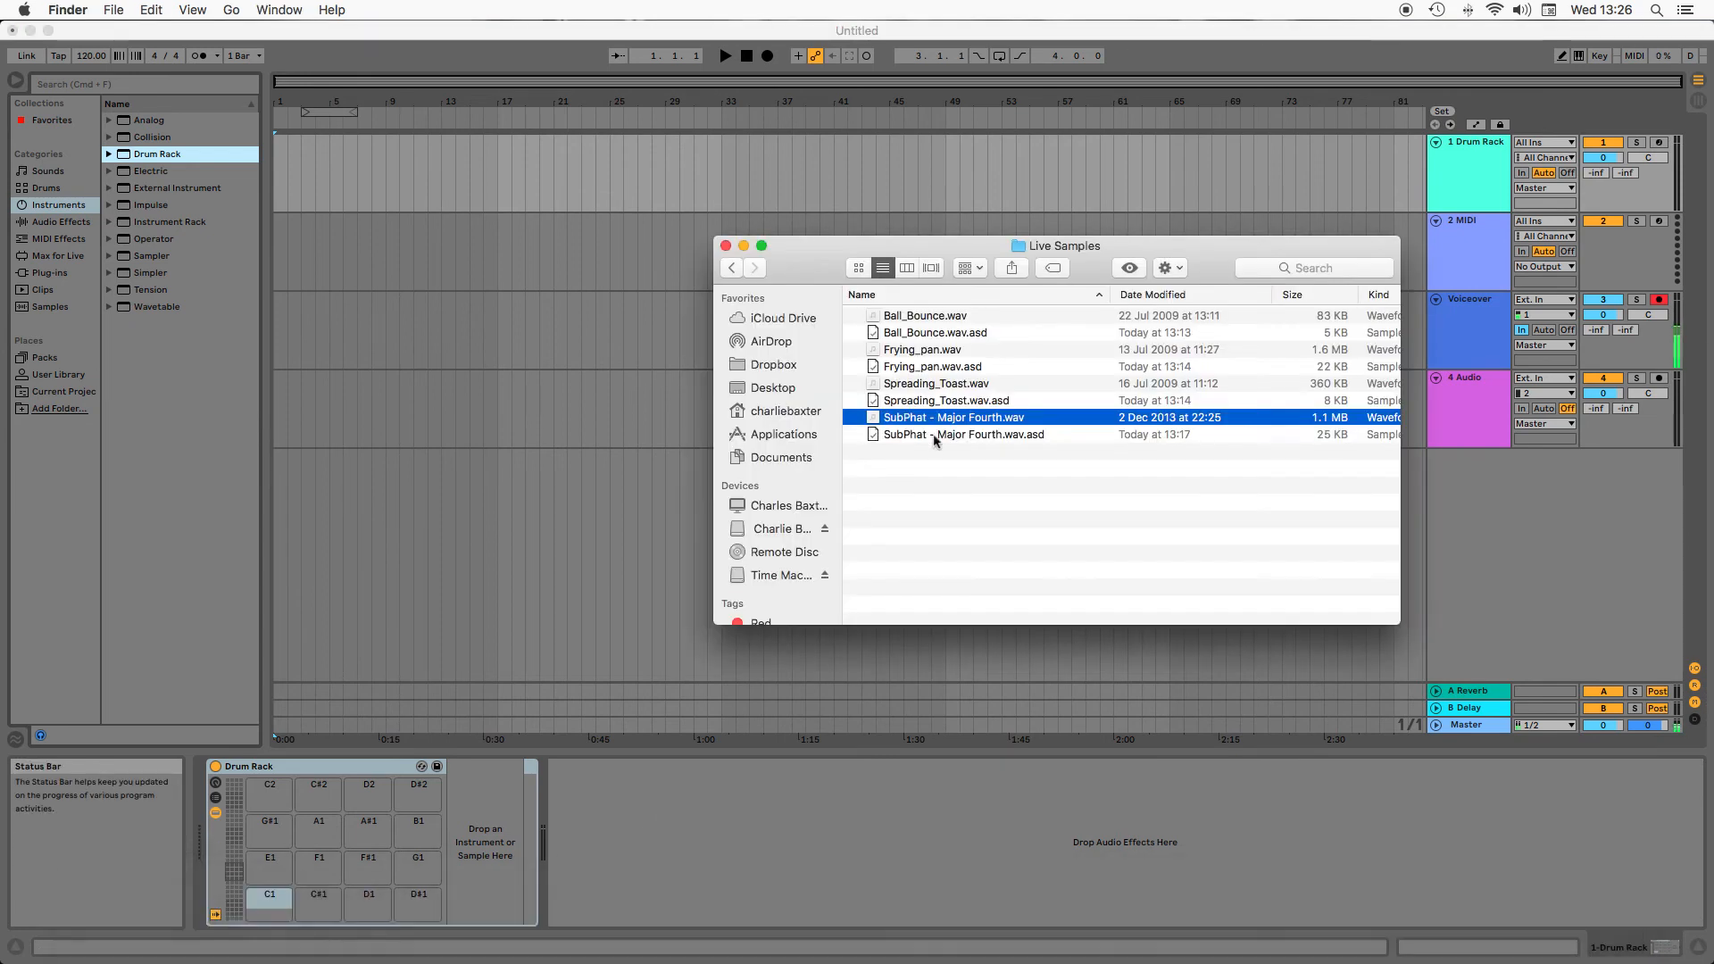
left_click(912, 318)
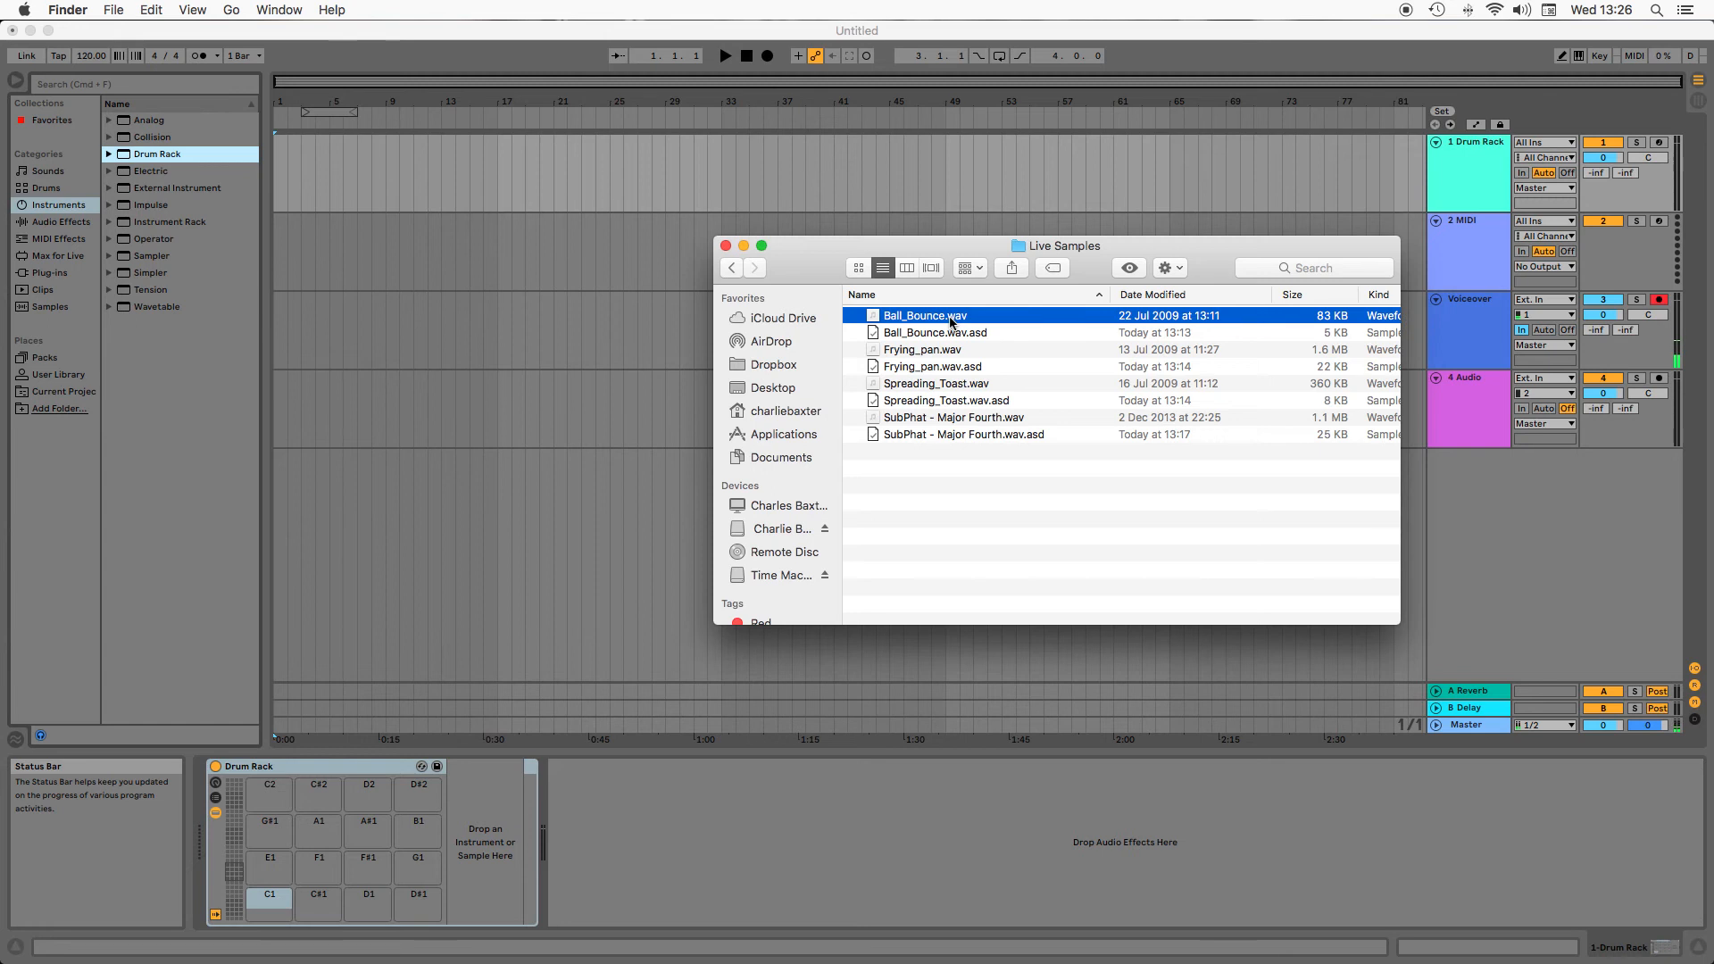
mouse_move(951, 323)
left_mouse_down()
mouse_move(664, 350)
mouse_move(286, 835)
mouse_move(270, 911)
left_mouse_up()
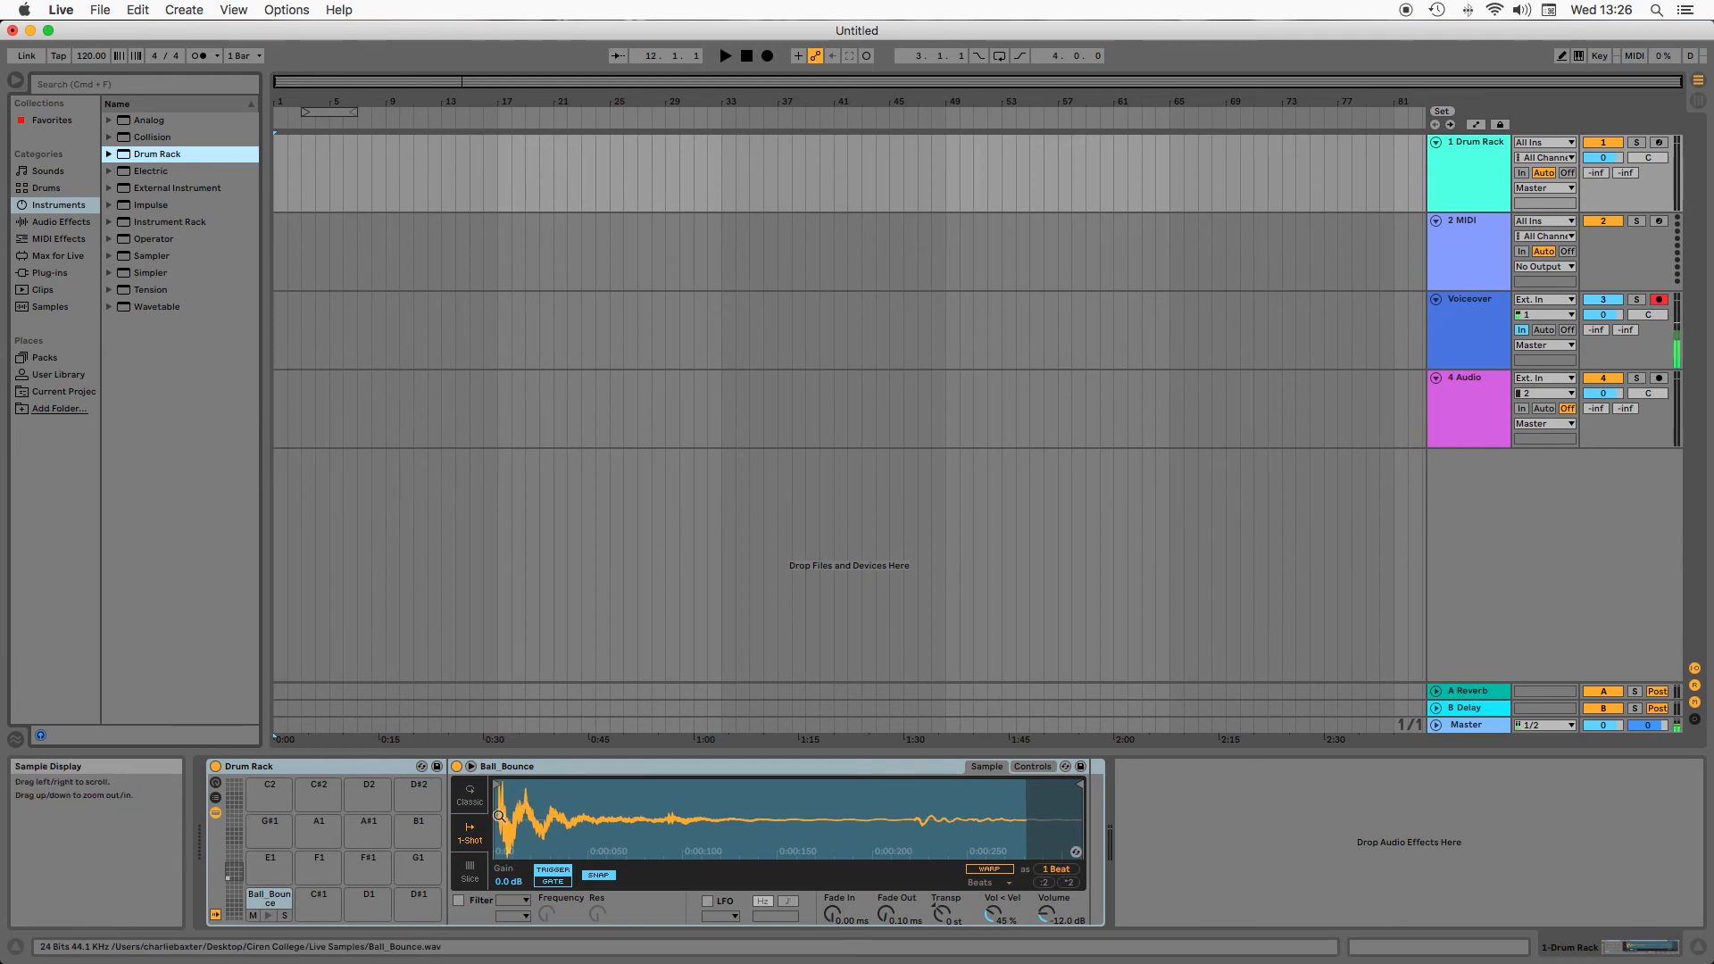
left_click(268, 917)
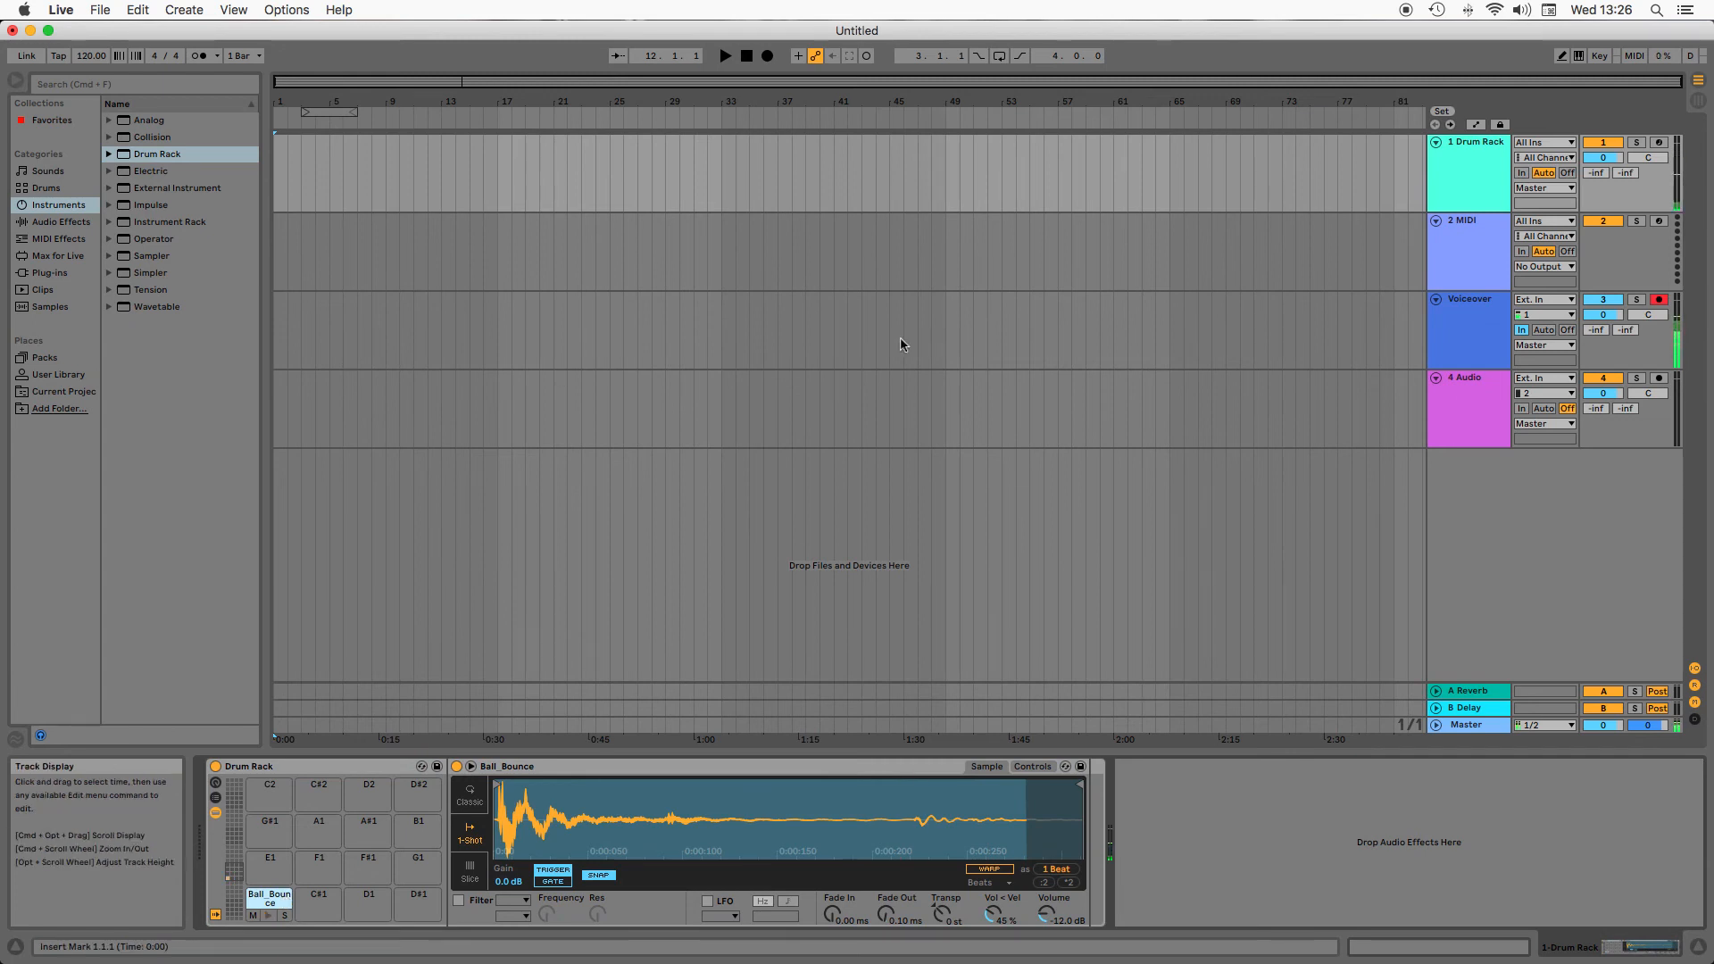
Arm the Drum Rack track for recording and trim the Ball_Bounce sample's end and start around its initial hit
left_click(1659, 142)
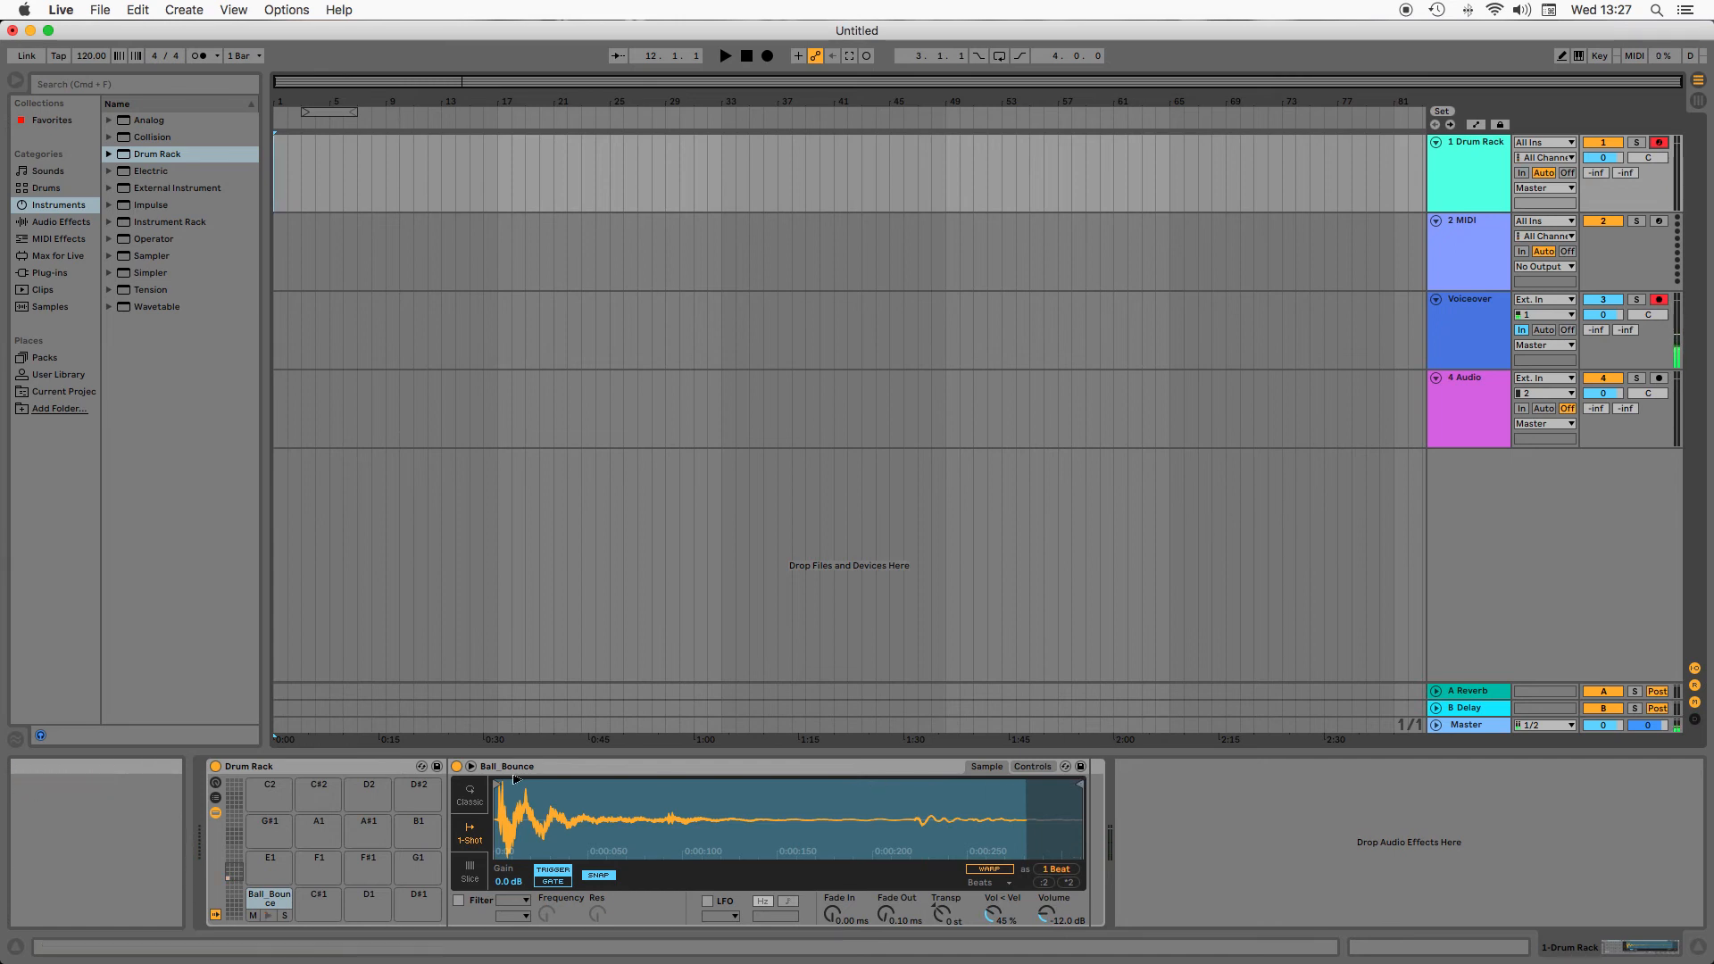
left_click_drag(1076, 786, 742, 782)
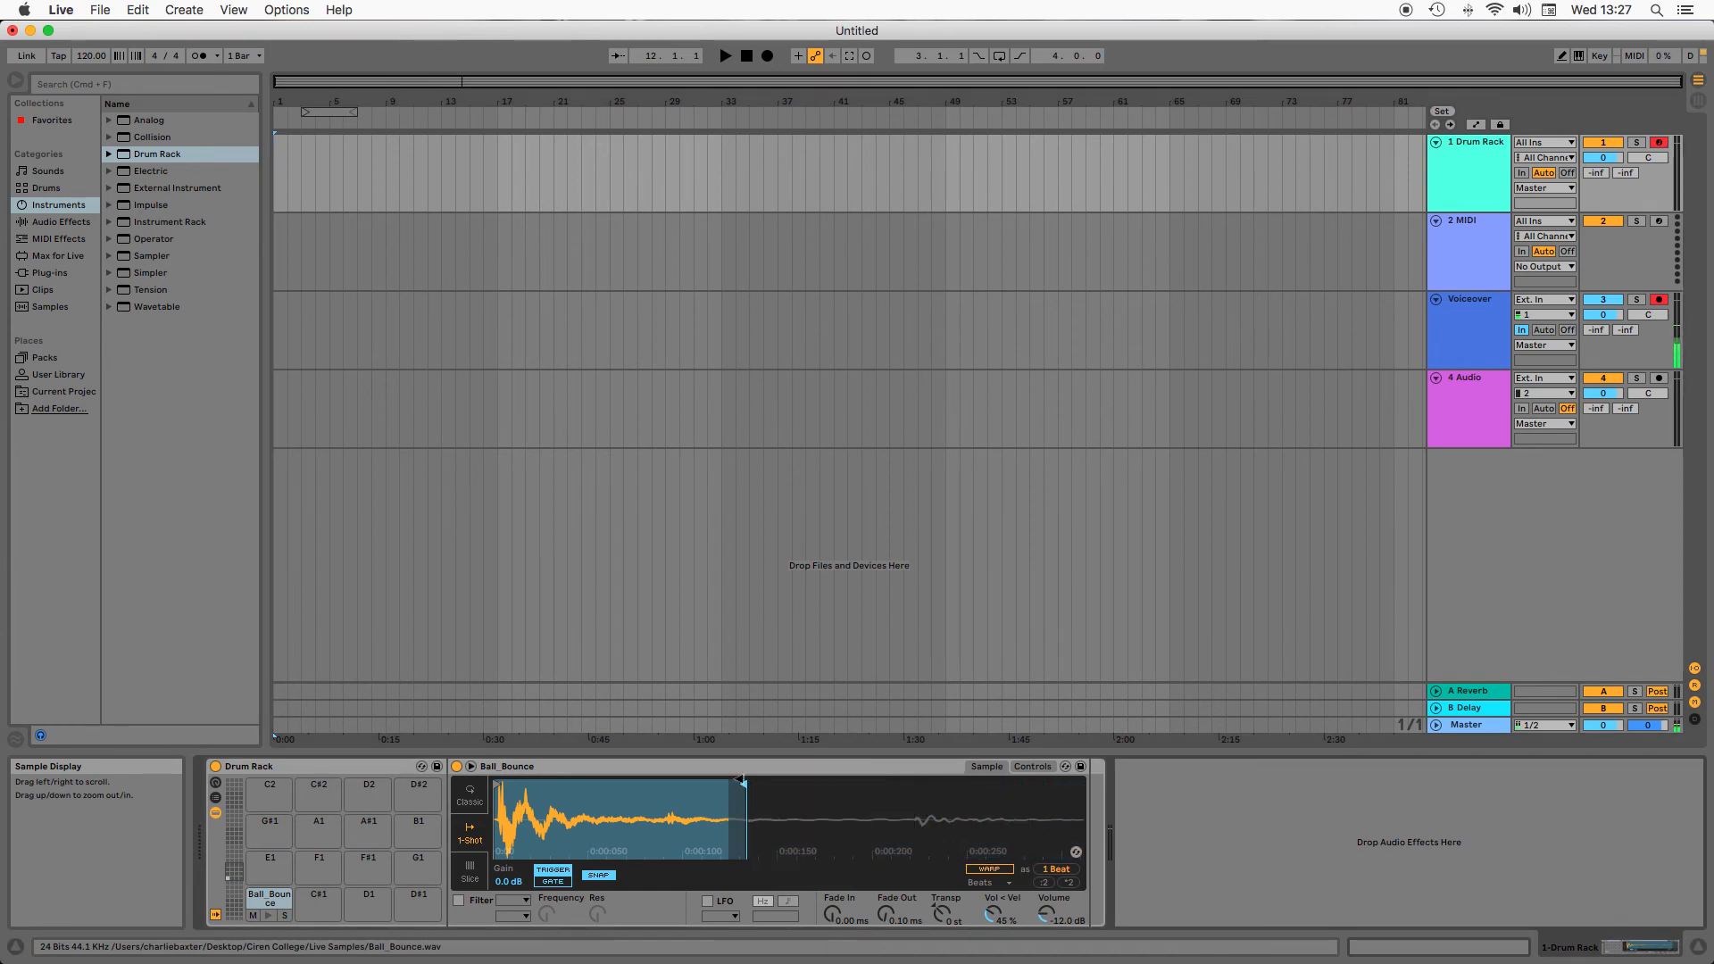
left_click_drag(500, 784, 502, 783)
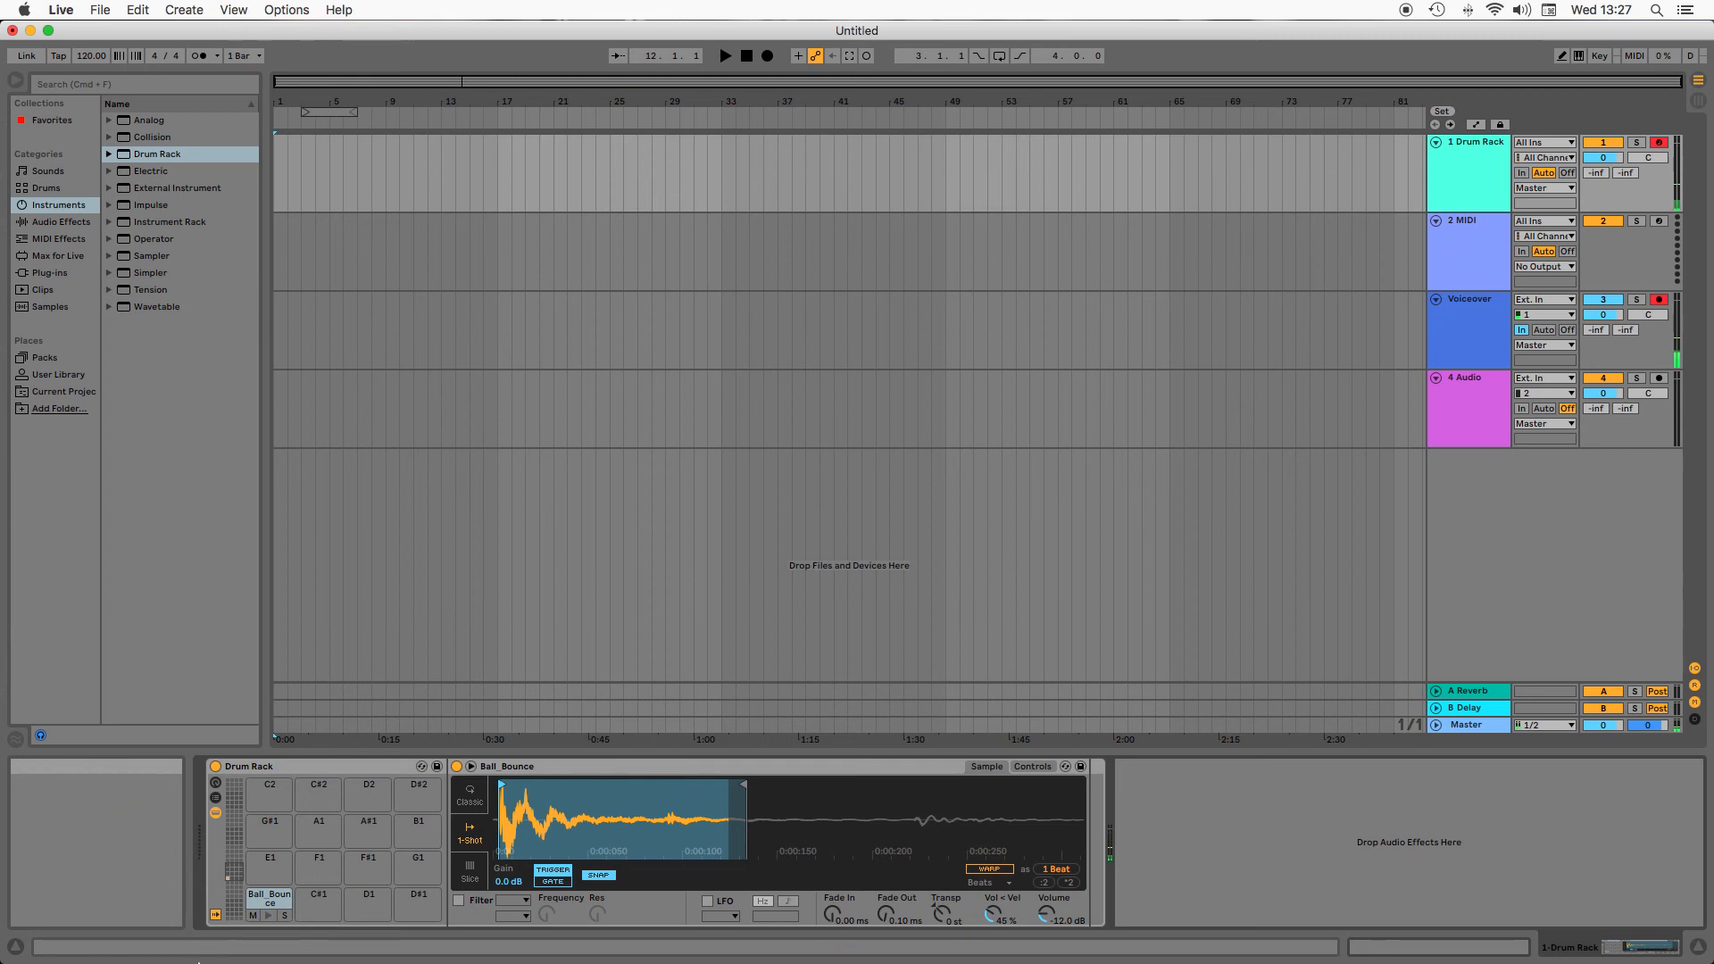
Load Spreading_Toast.wav from the Live Samples folder in Finder onto the D1 pad, and put the Finder window away
left_click(138, 928)
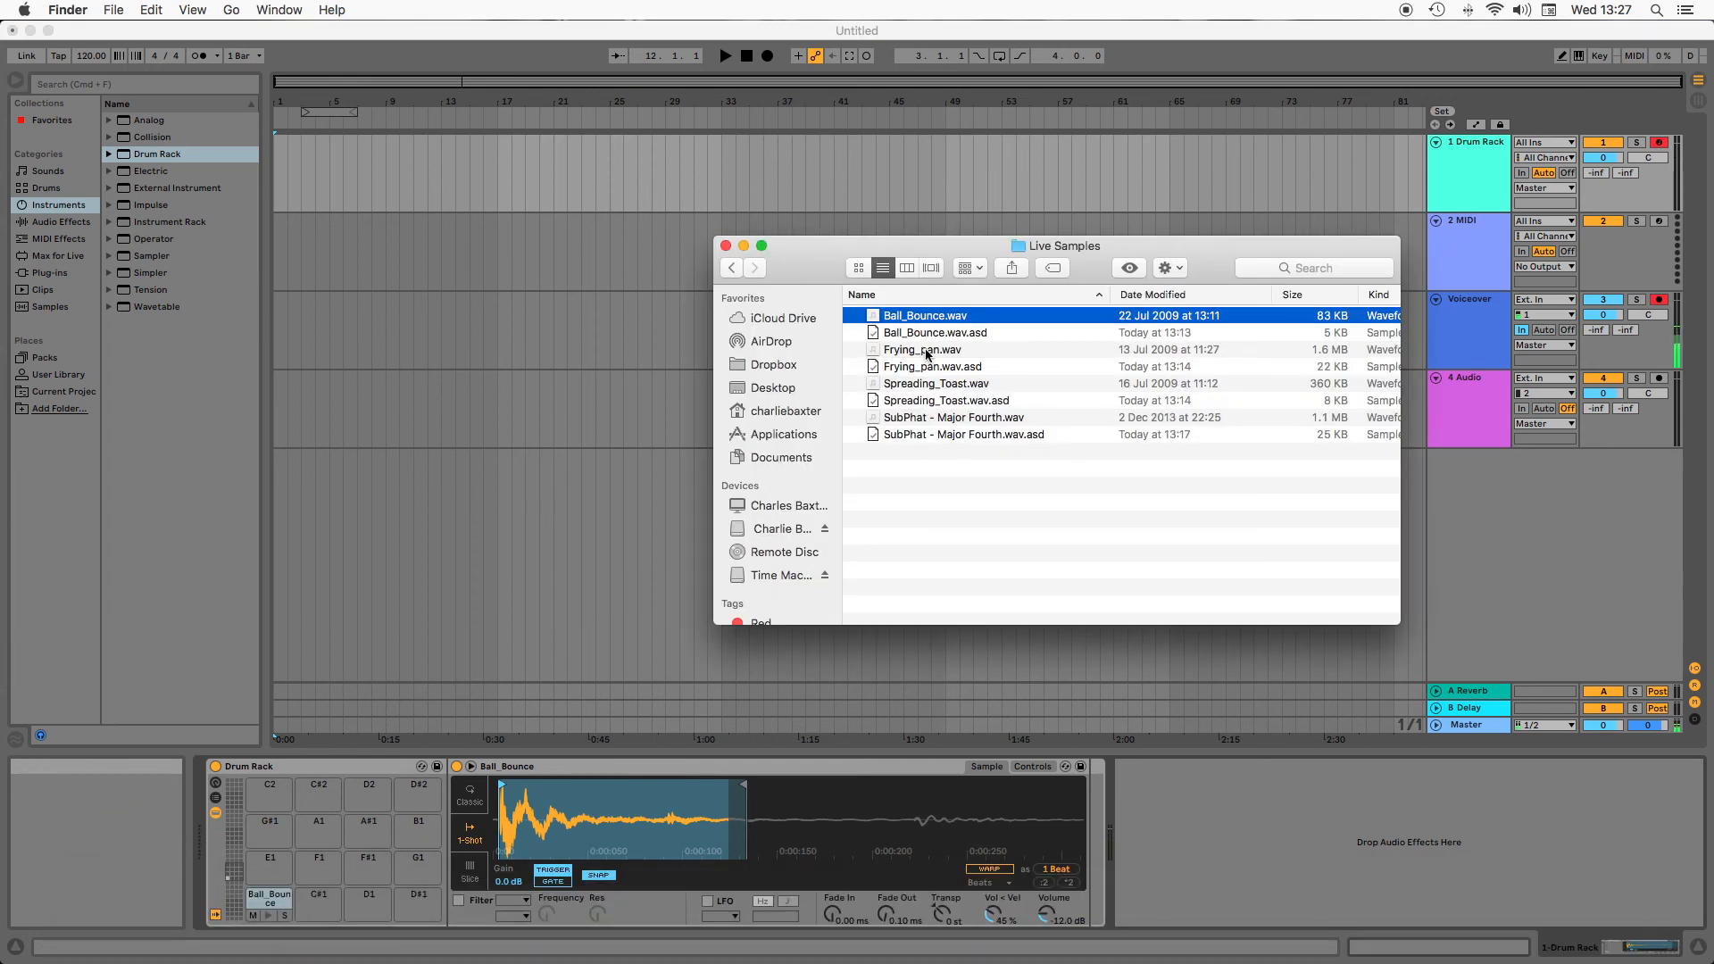
left_click(940, 384)
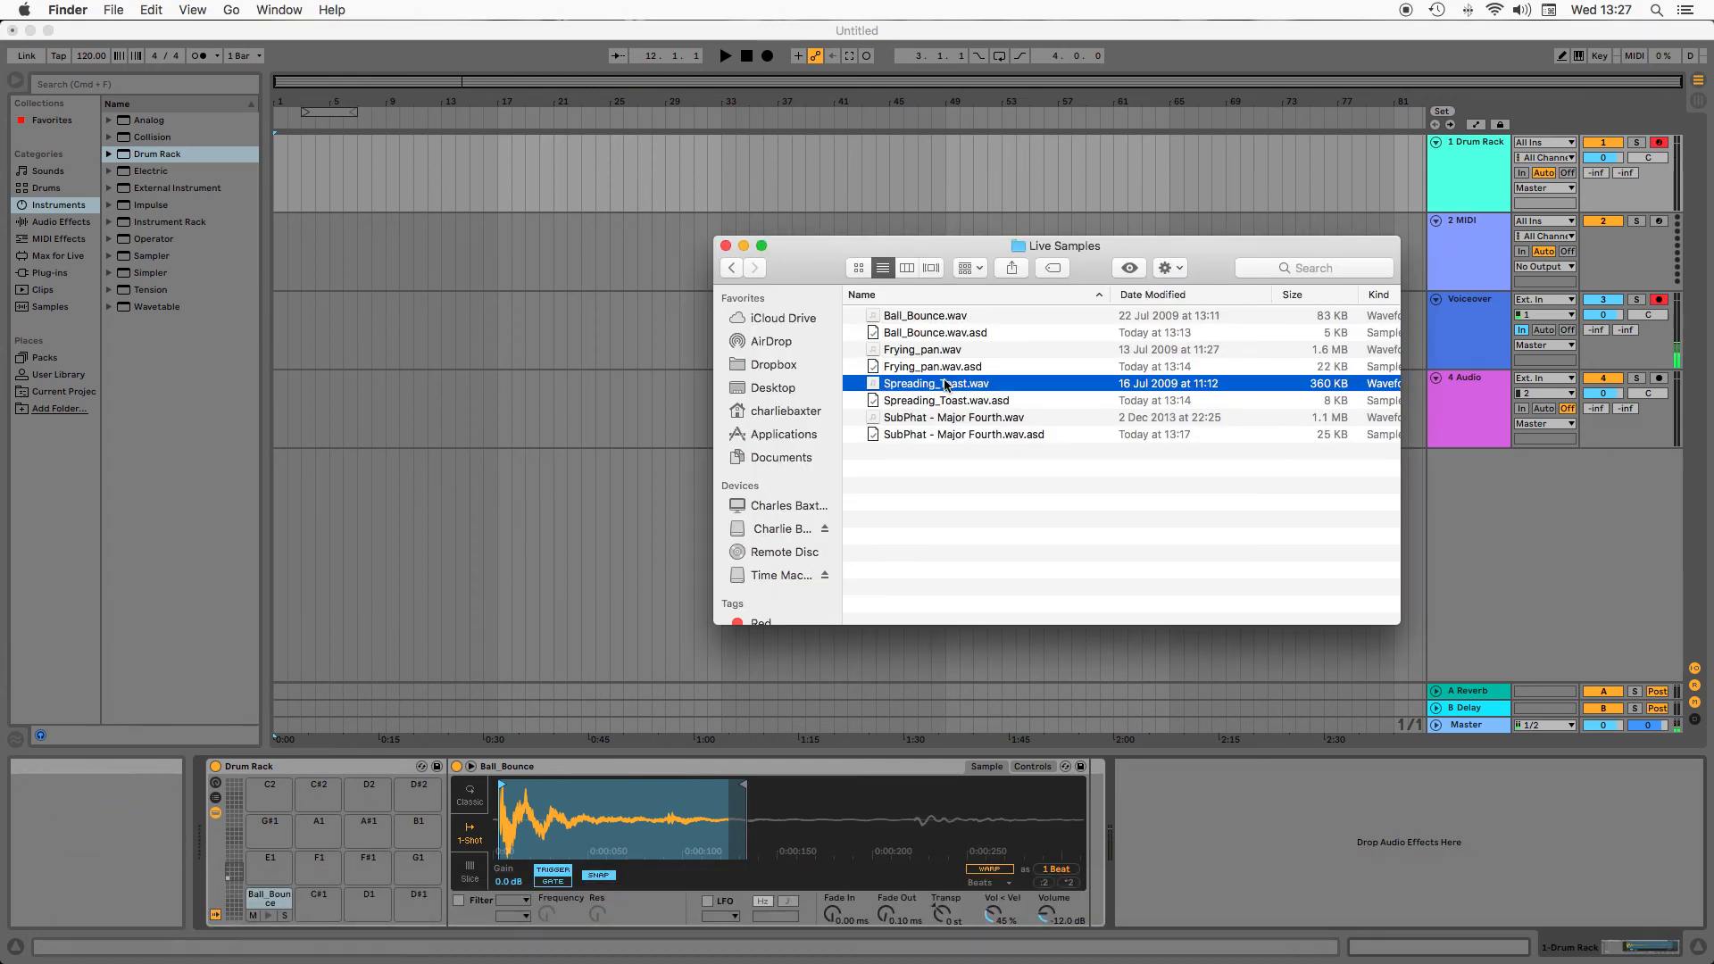
left_click_drag(947, 384, 365, 897)
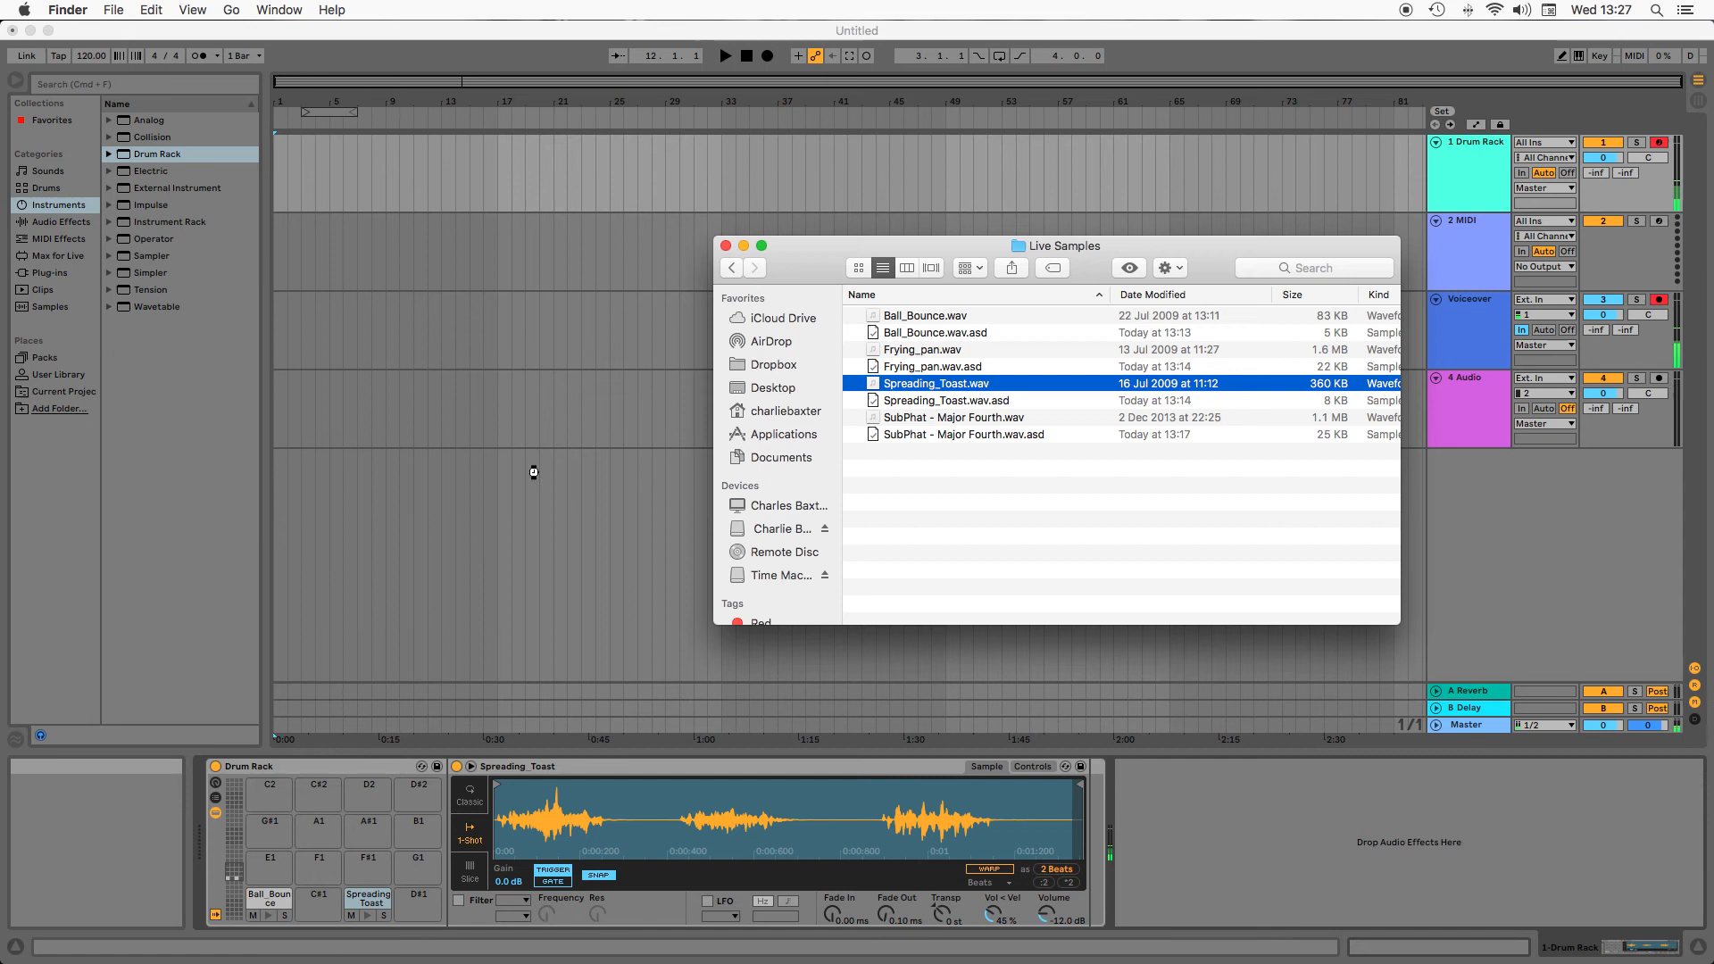
left_click(744, 246)
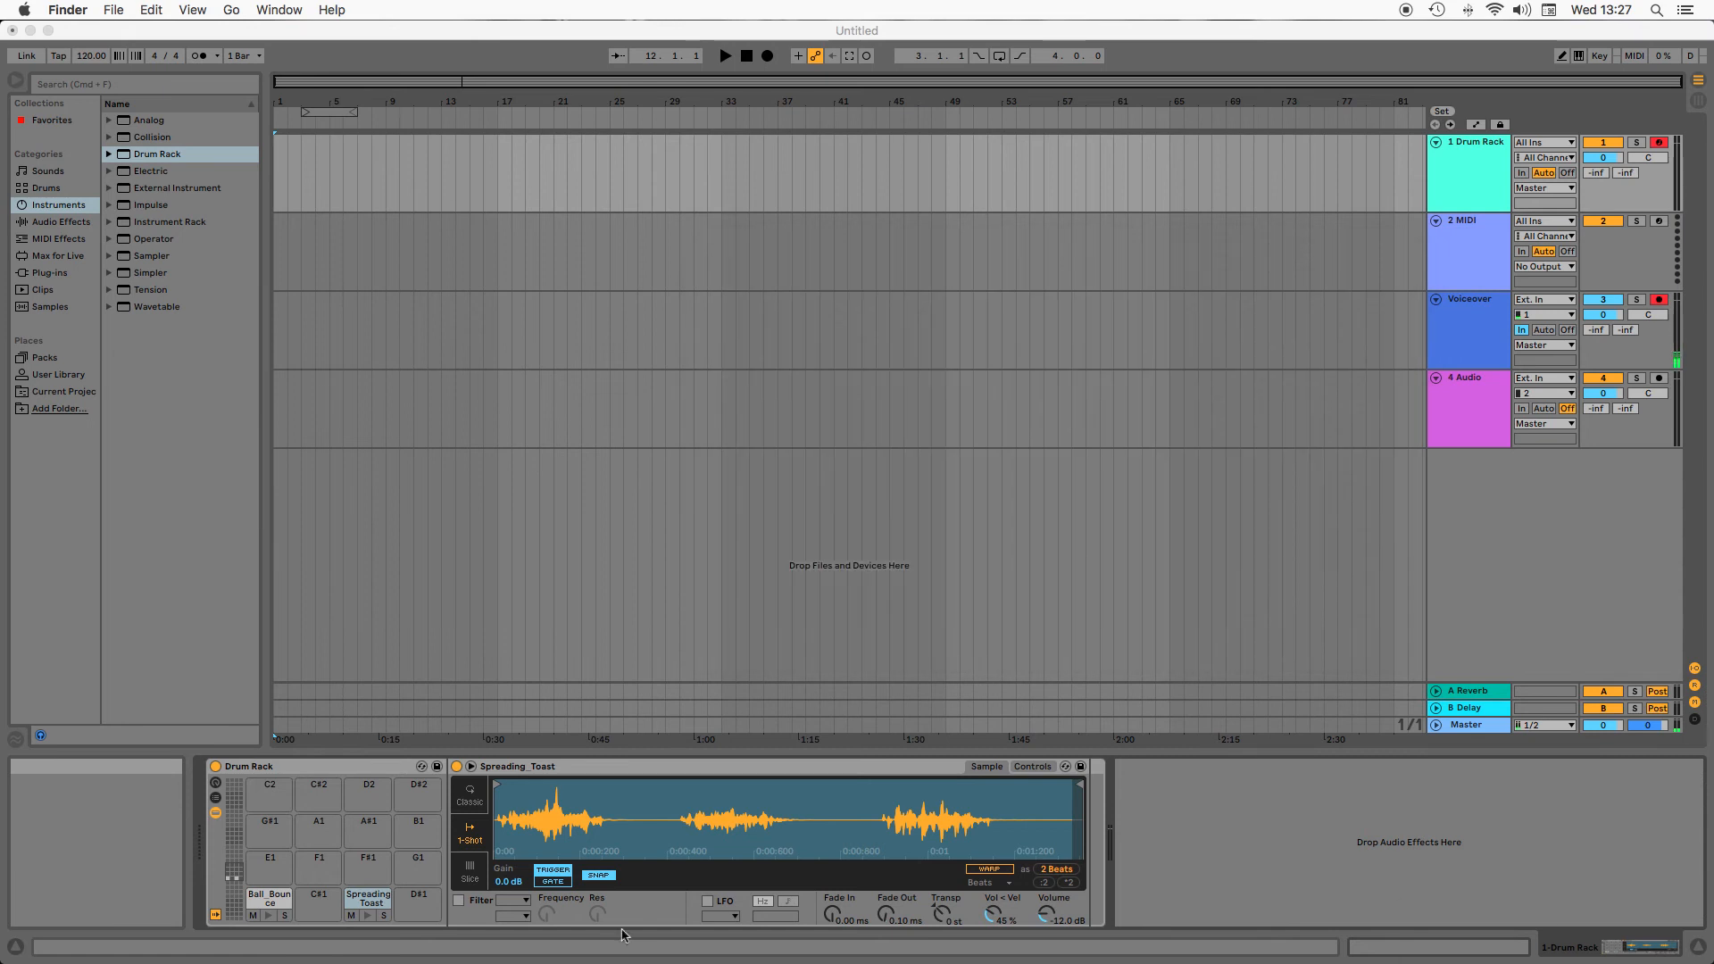
Trim the Spreading_Toast sample's start and end to keep only the loud part of the first scrape
left_click(499, 785)
left_click_drag(499, 785, 548, 785)
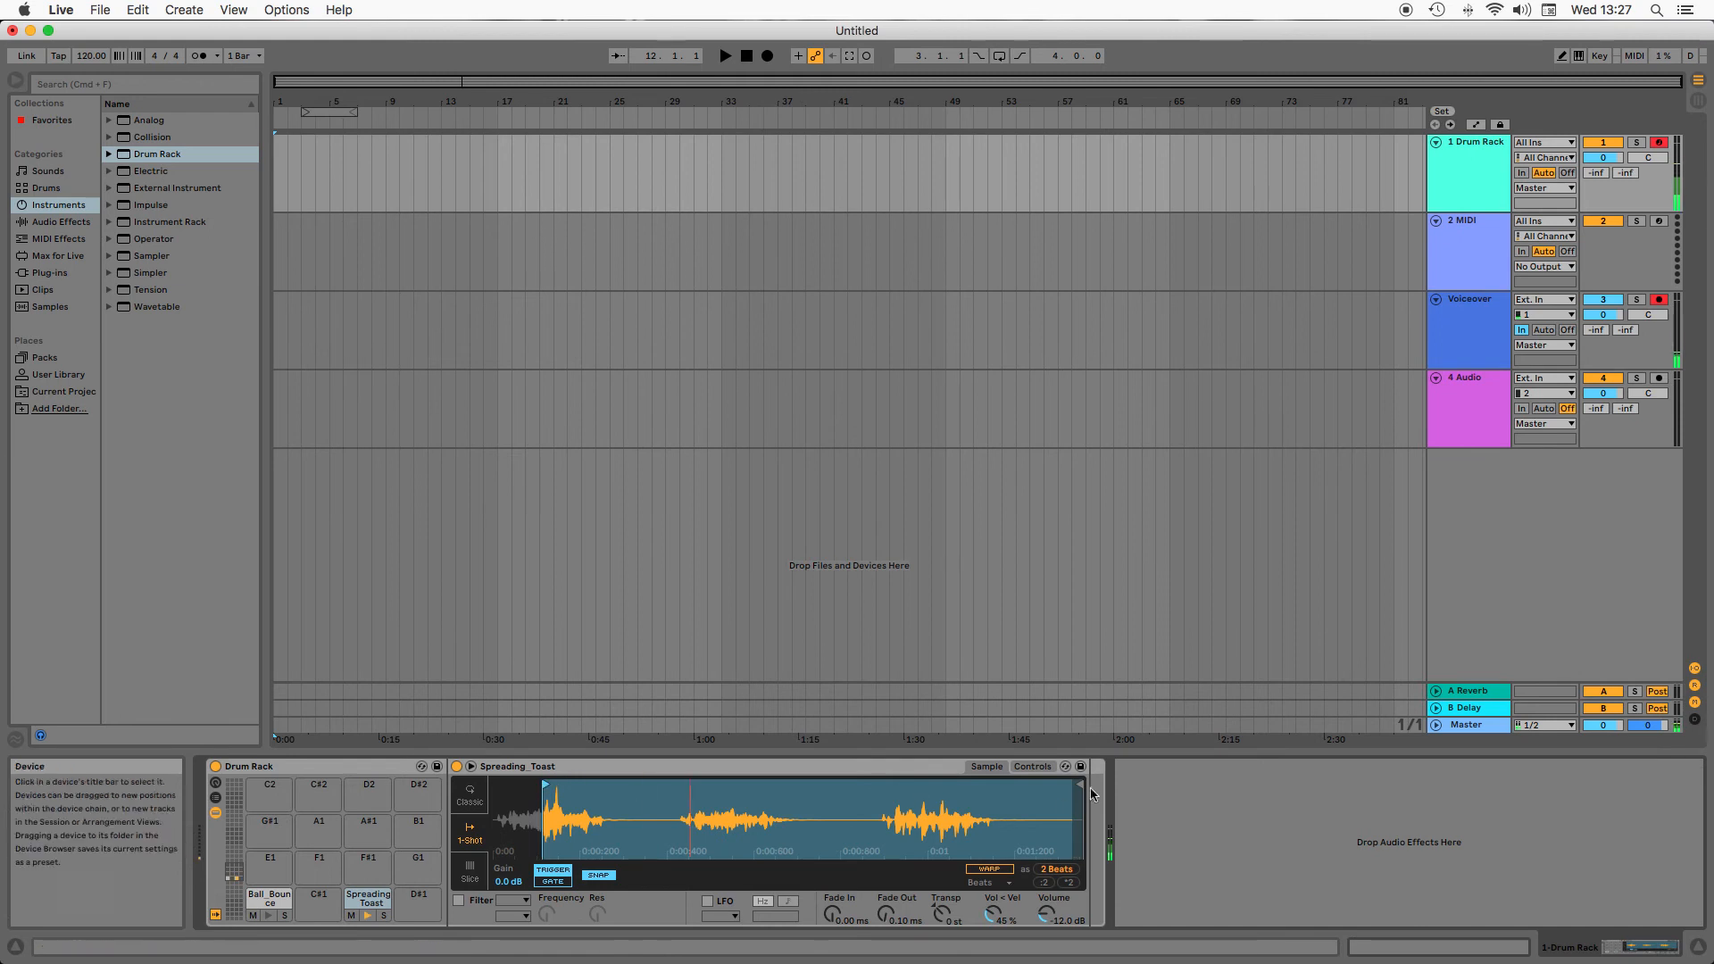
left_click_drag(1078, 784, 587, 811)
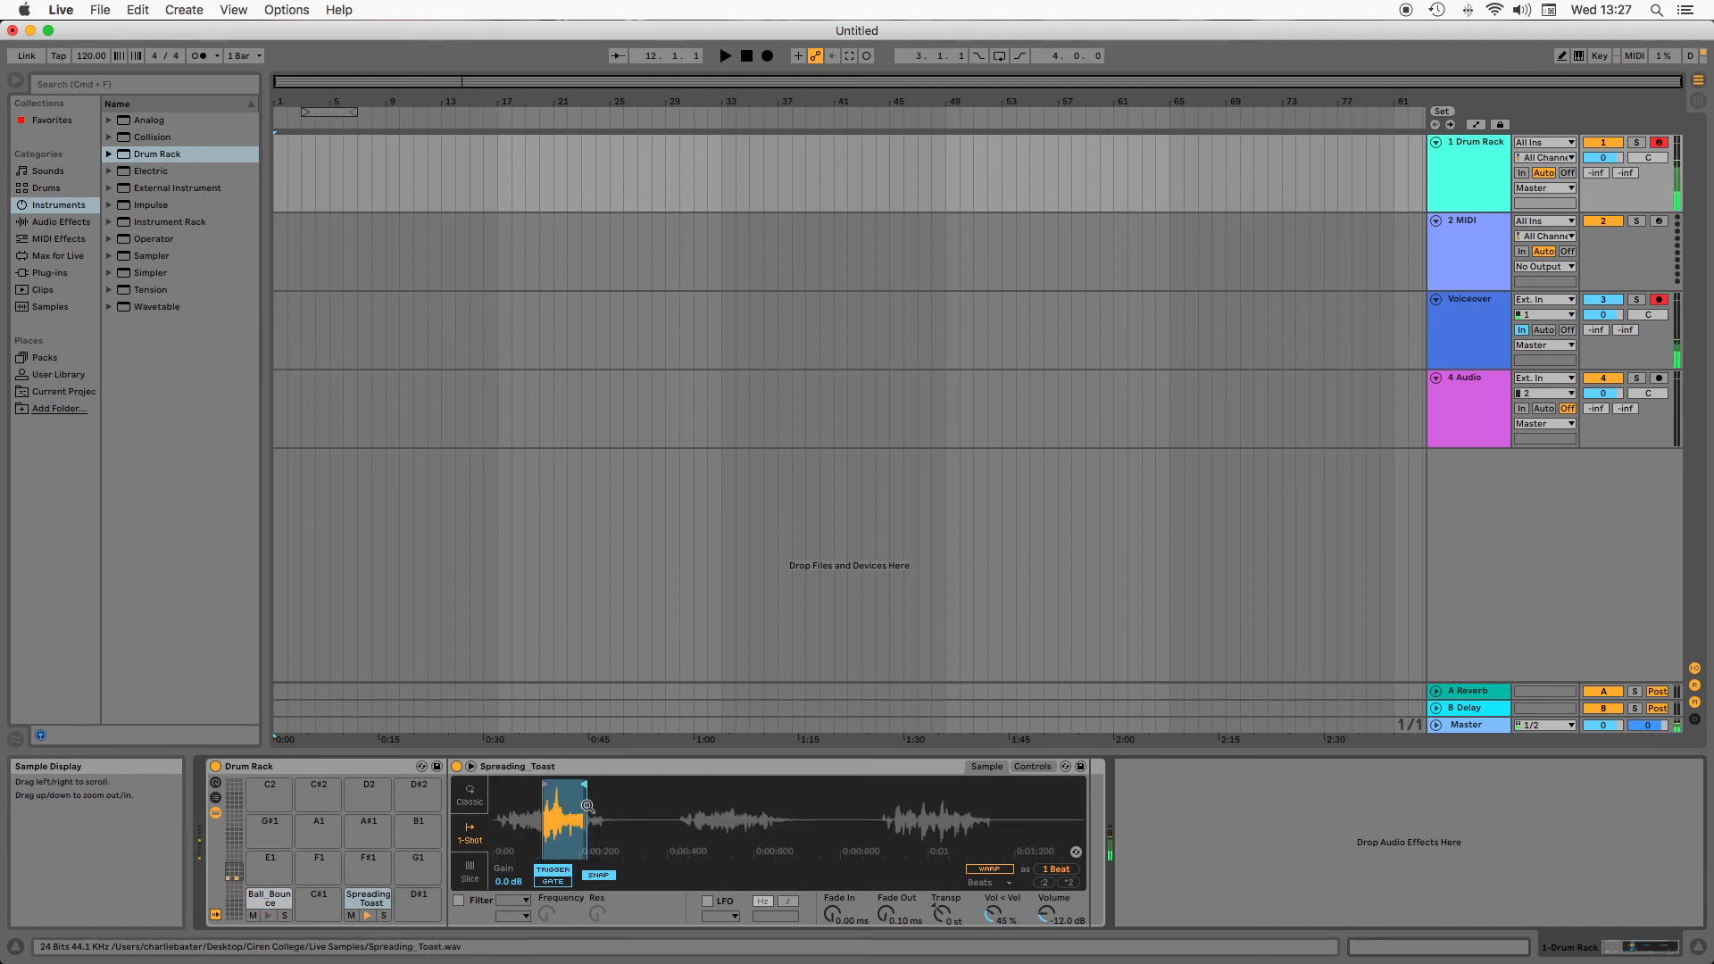
Load Frying_pan.wav from the Live Samples folder in Finder onto the F#1 pad and return to Live
left_click(114, 915)
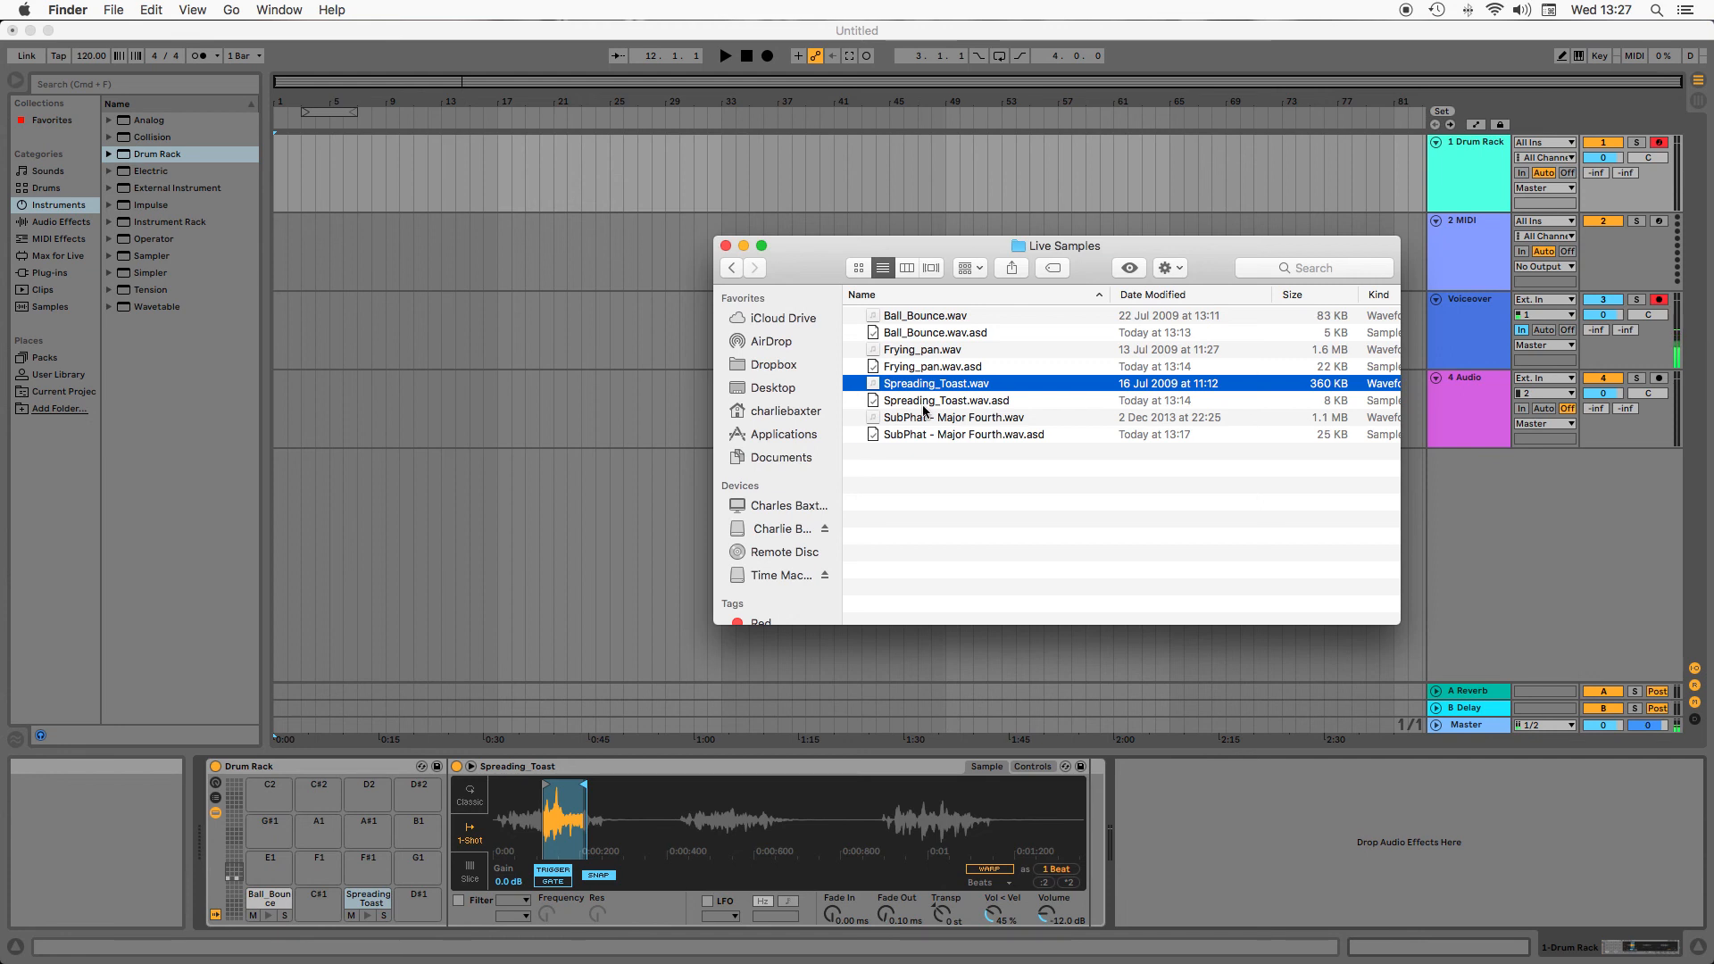
left_click_drag(924, 359, 366, 863)
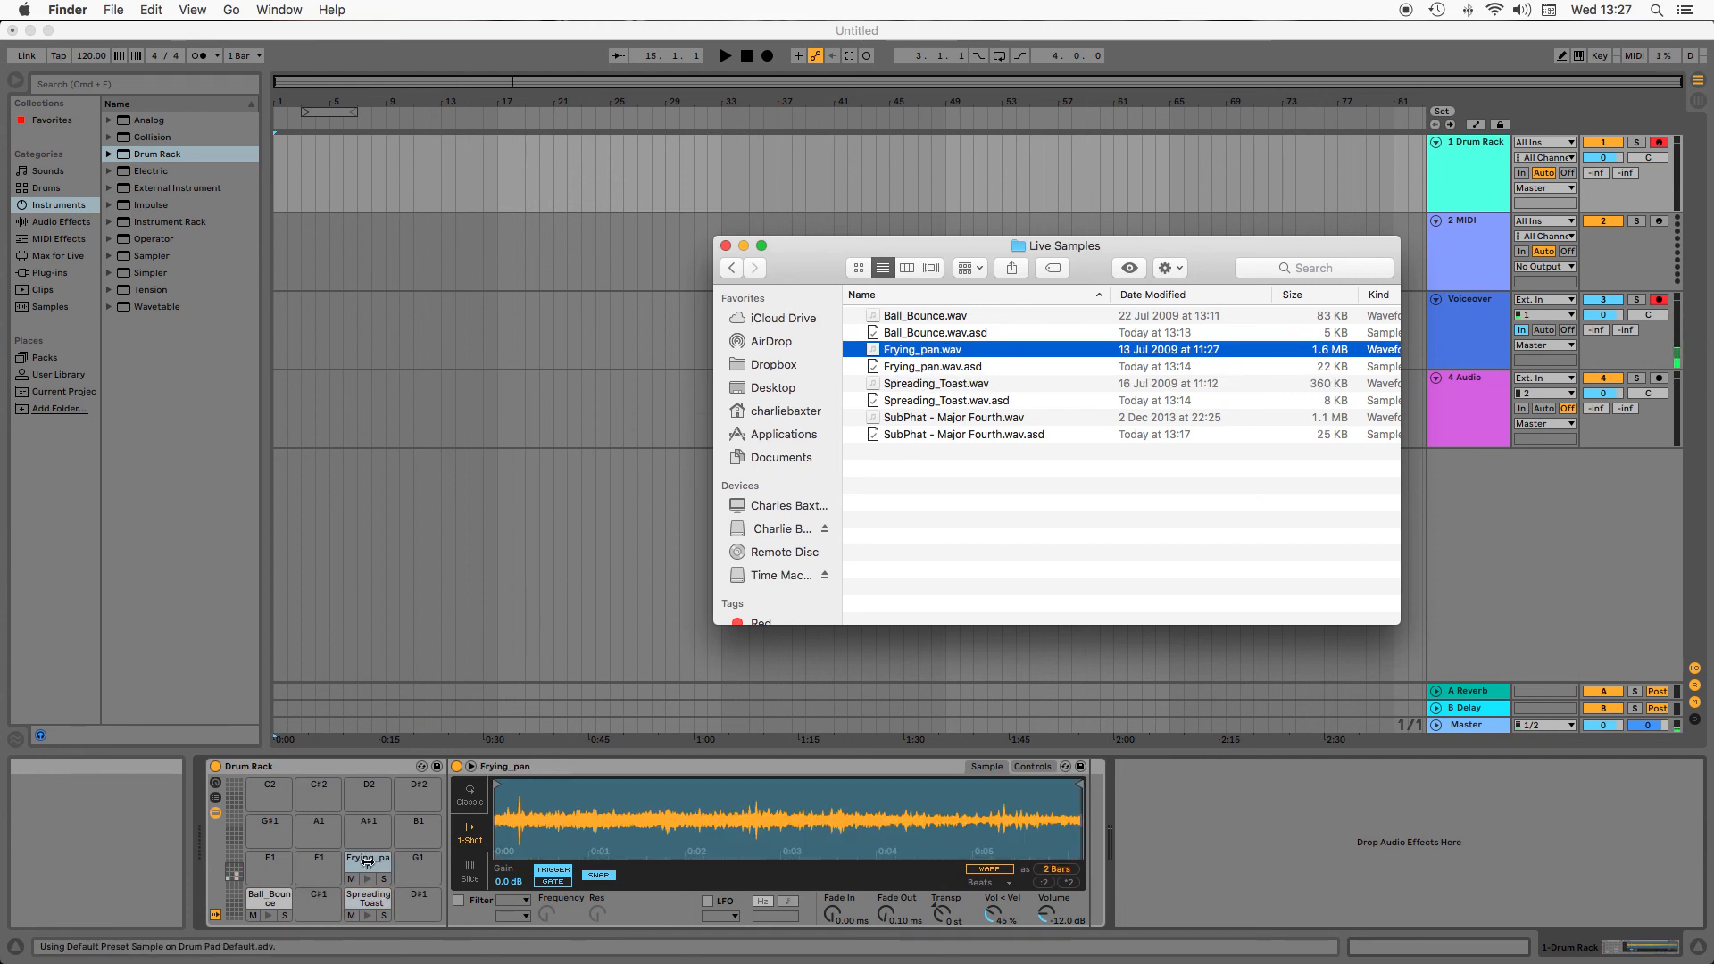
left_click(368, 764)
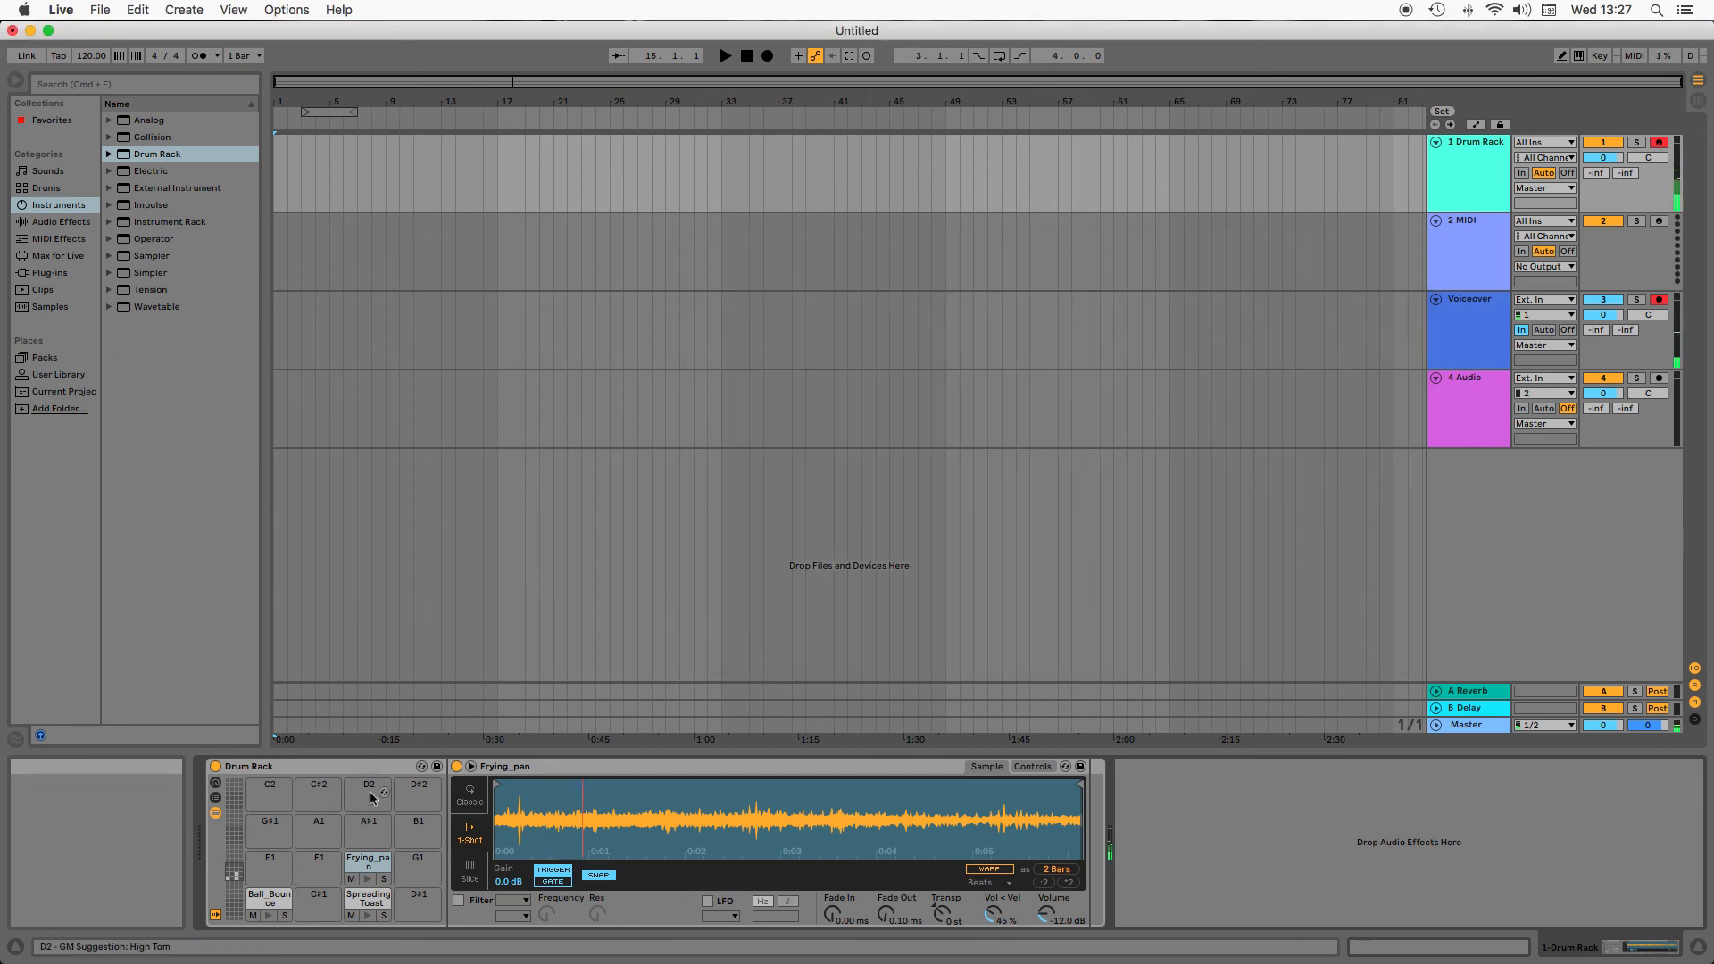
Trim the Frying_pan sample to the short peak near its beginning and set its Fade Out to 74.1 ms
mouse_move(1076, 783)
left_mouse_down()
mouse_move(511, 784)
mouse_move(526, 785)
left_mouse_up()
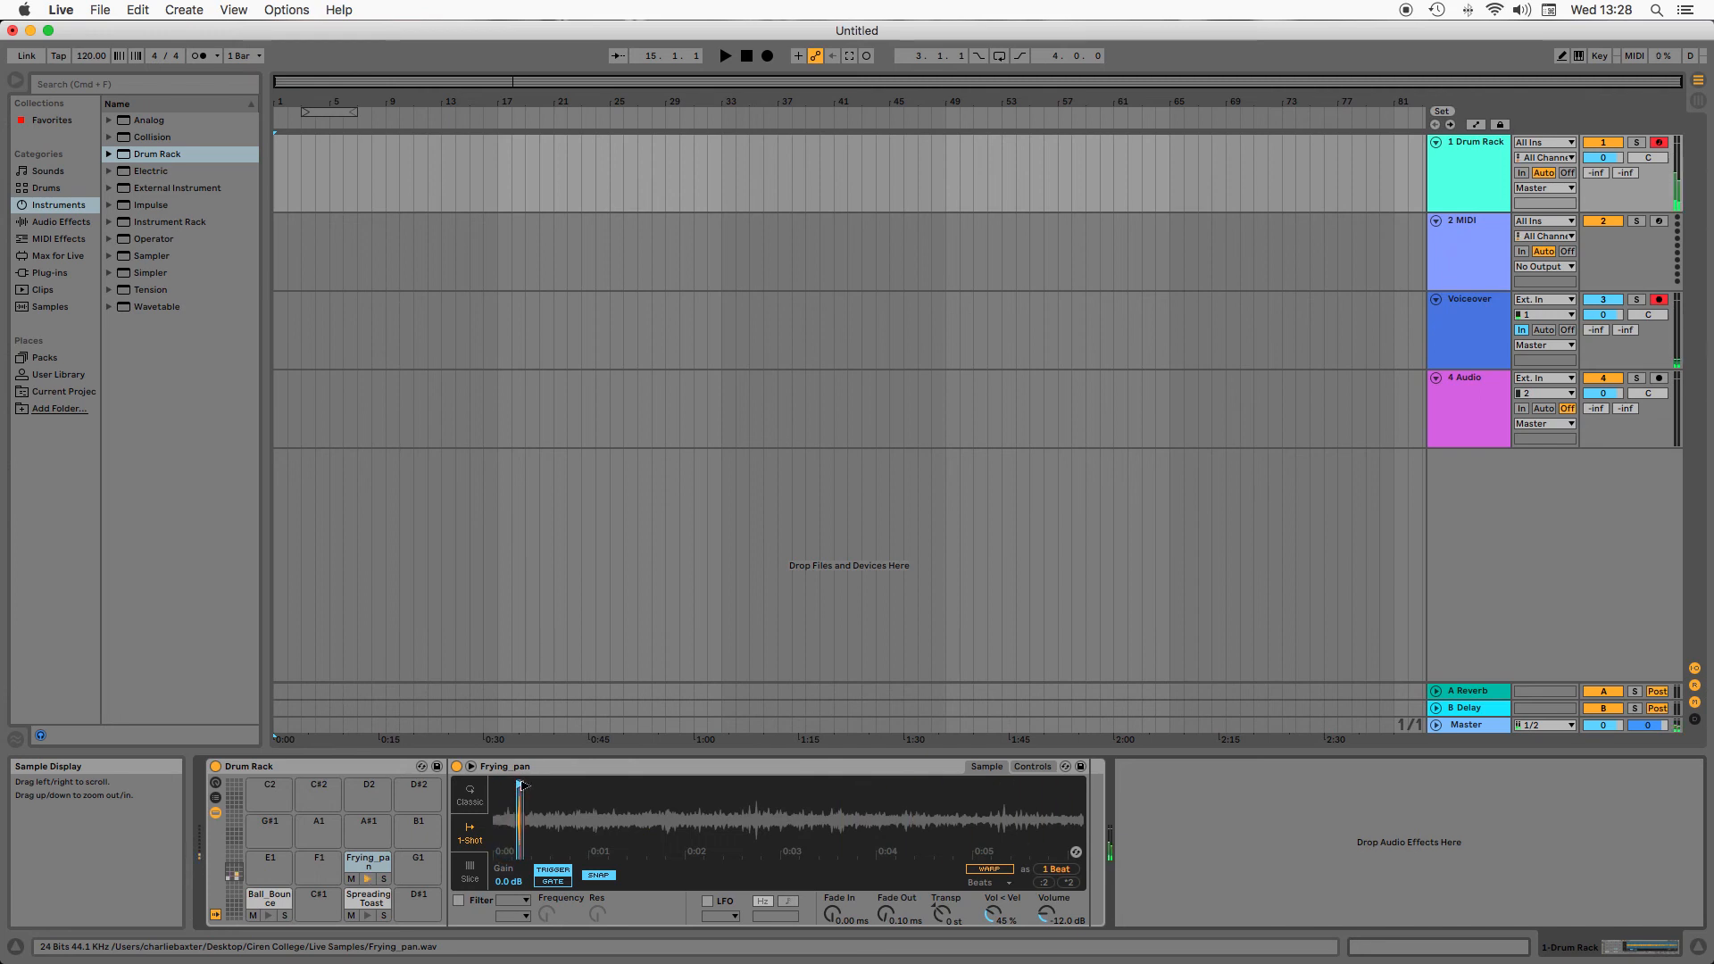
left_click_drag(522, 785, 528, 784)
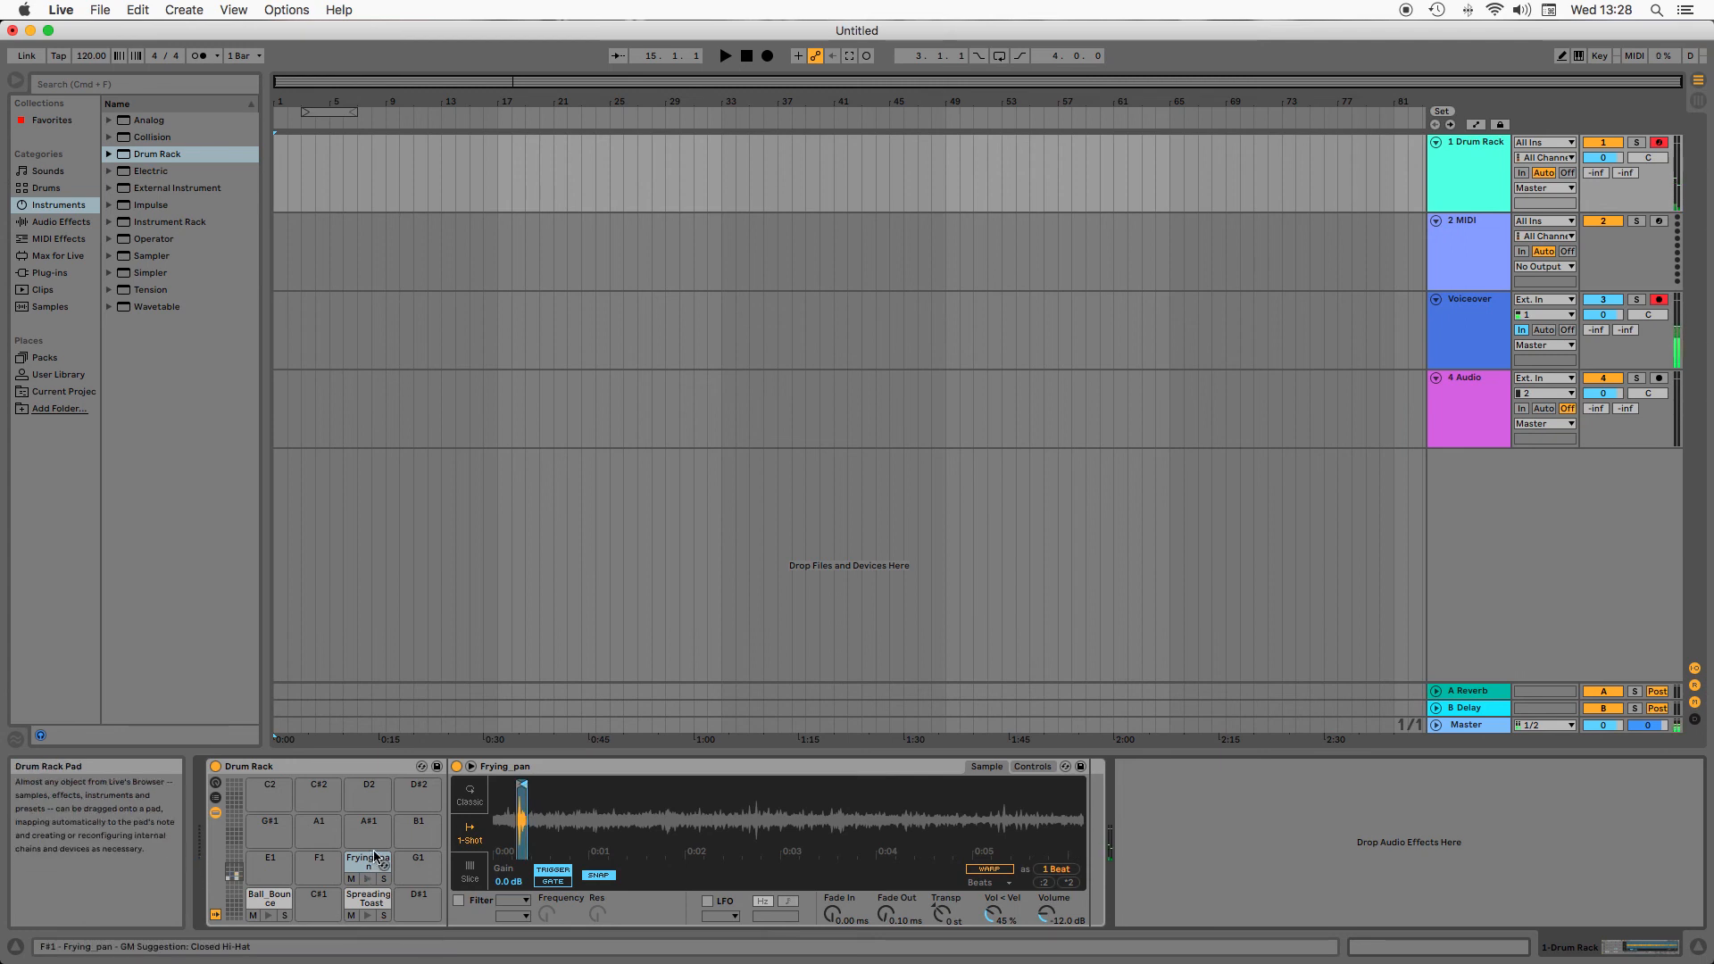
mouse_move(370, 862)
left_mouse_down()
mouse_move(330, 862)
mouse_move(374, 855)
left_mouse_up()
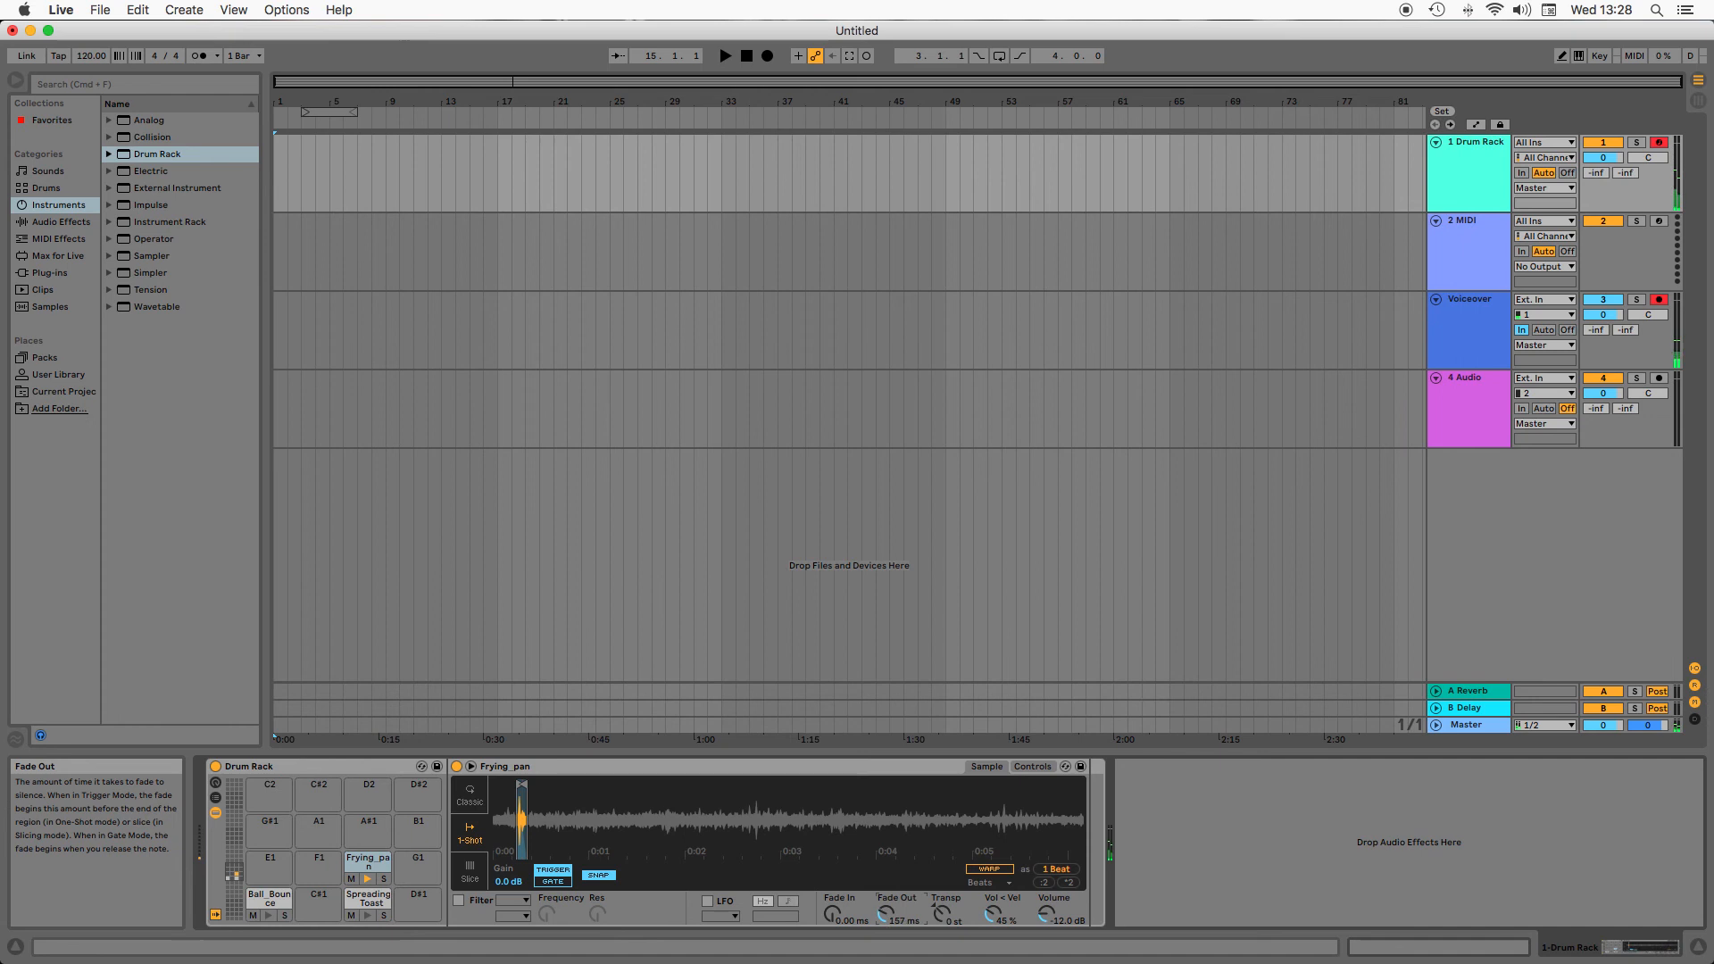
left_click_drag(521, 786, 526, 786)
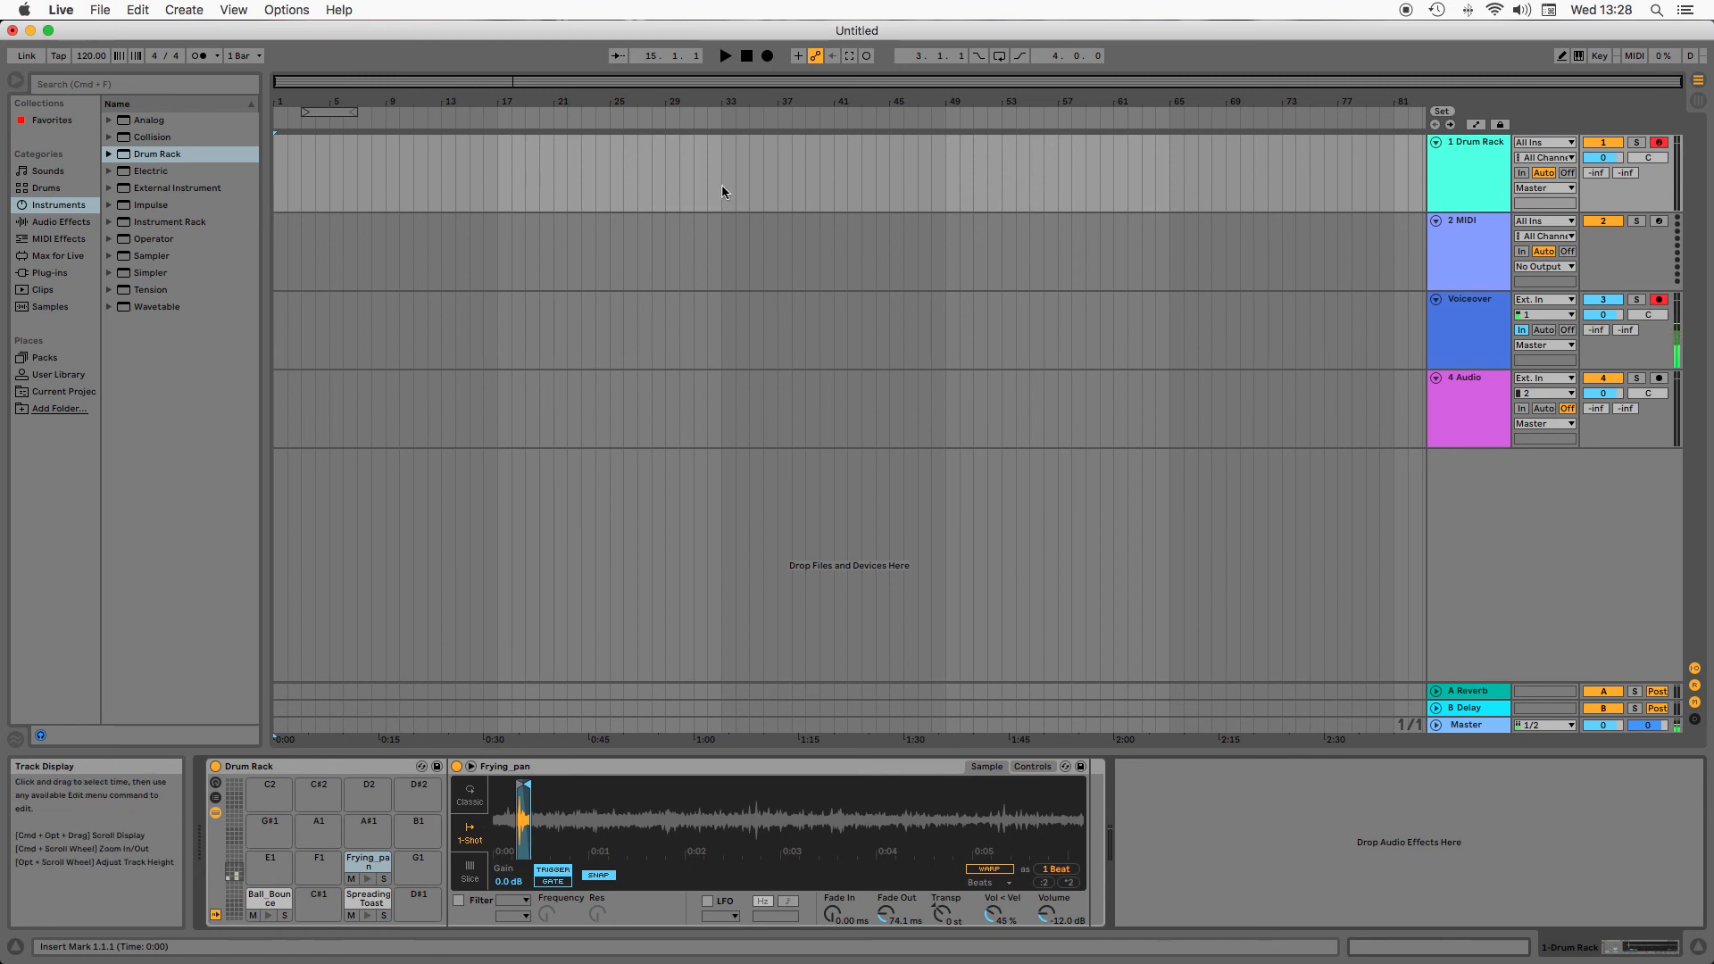
left_click(768, 57)
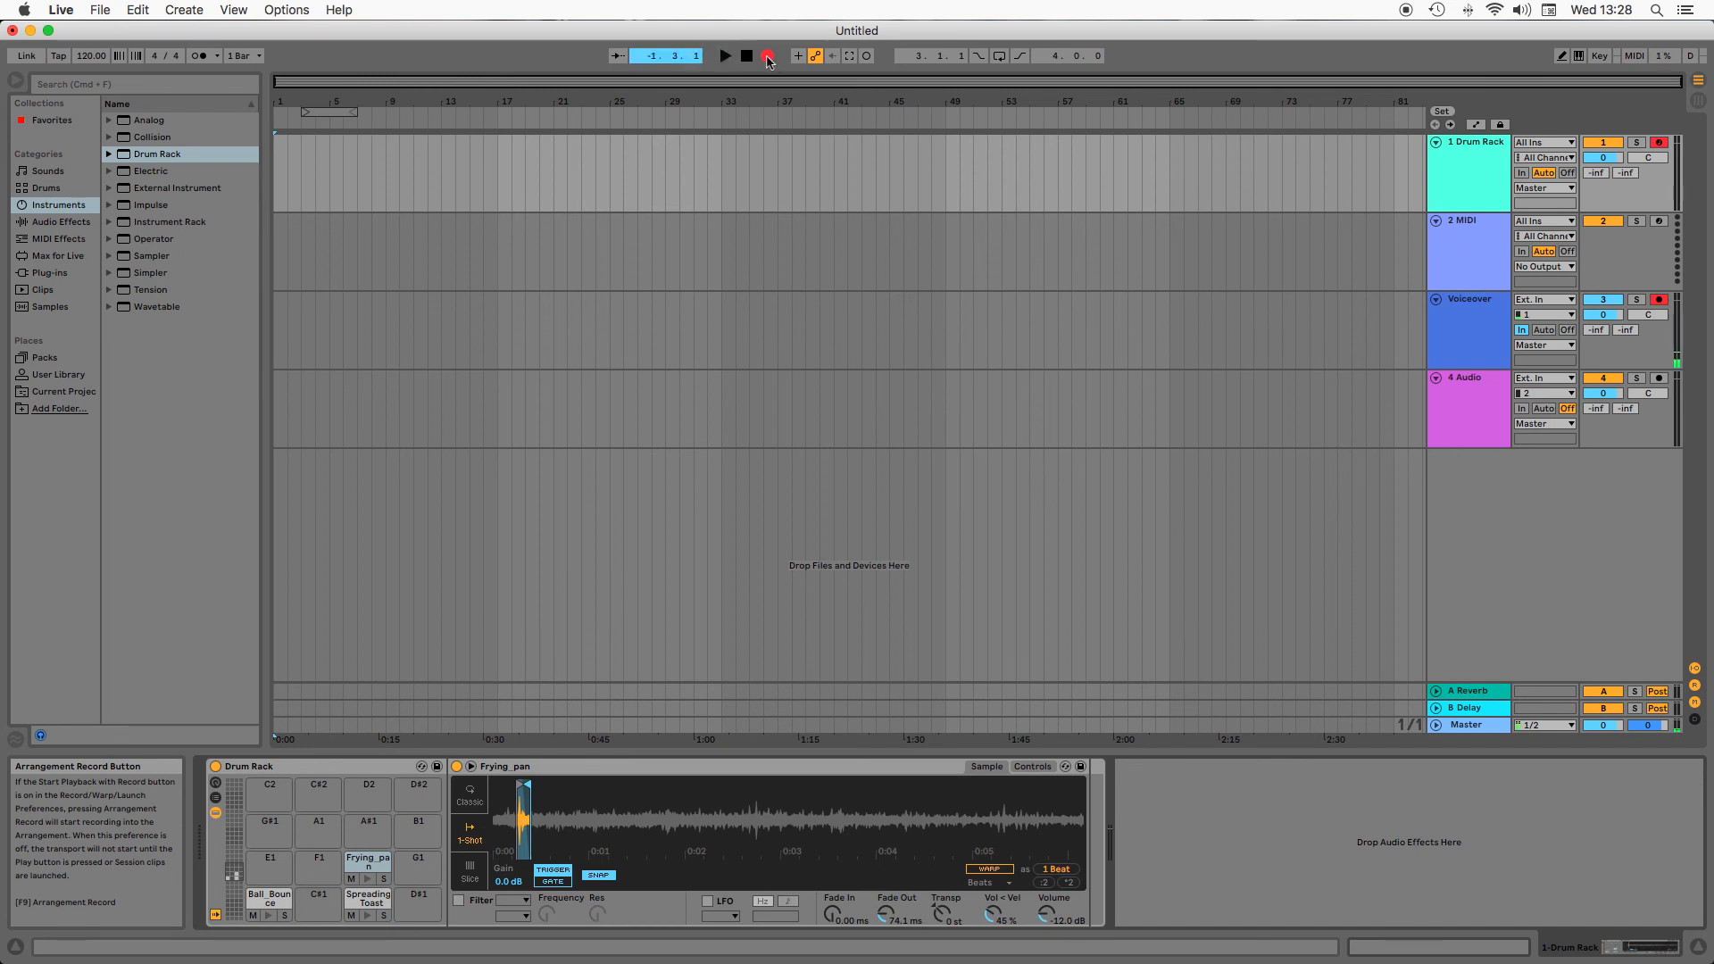
left_click(748, 58)
left_click(748, 58)
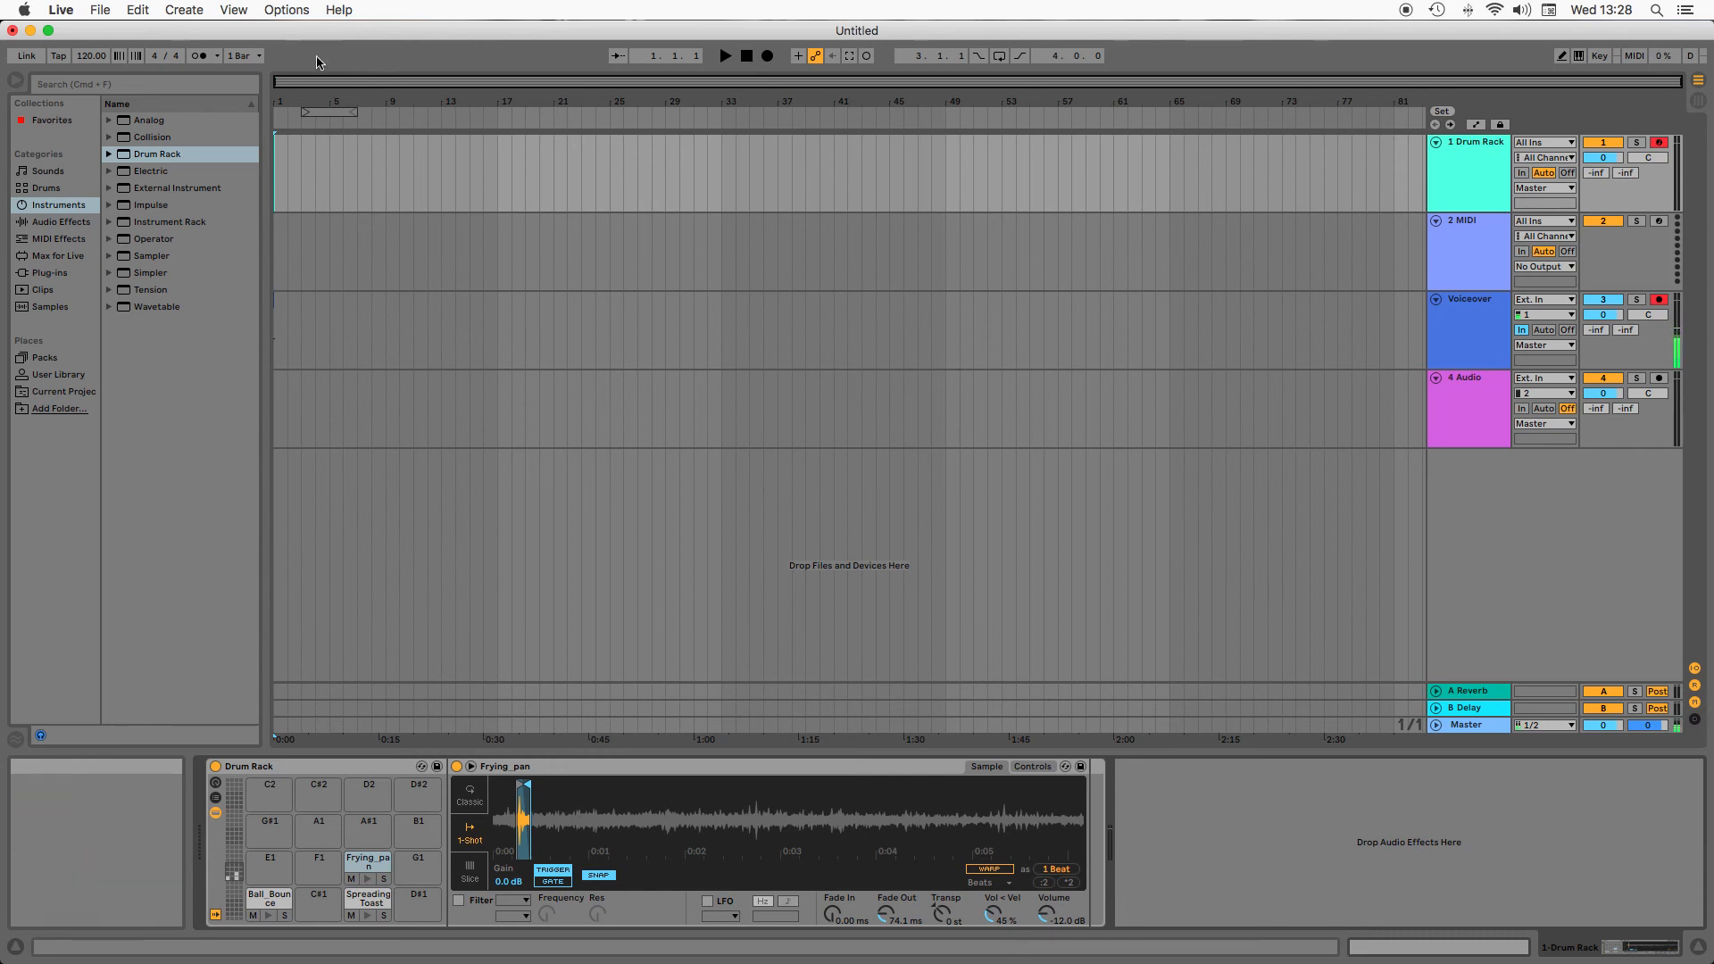
Turn on the metronome and disarm the Voiceover track, leaving only the Drum Rack track armed
left_click(198, 56)
left_click(194, 57)
left_click(194, 59)
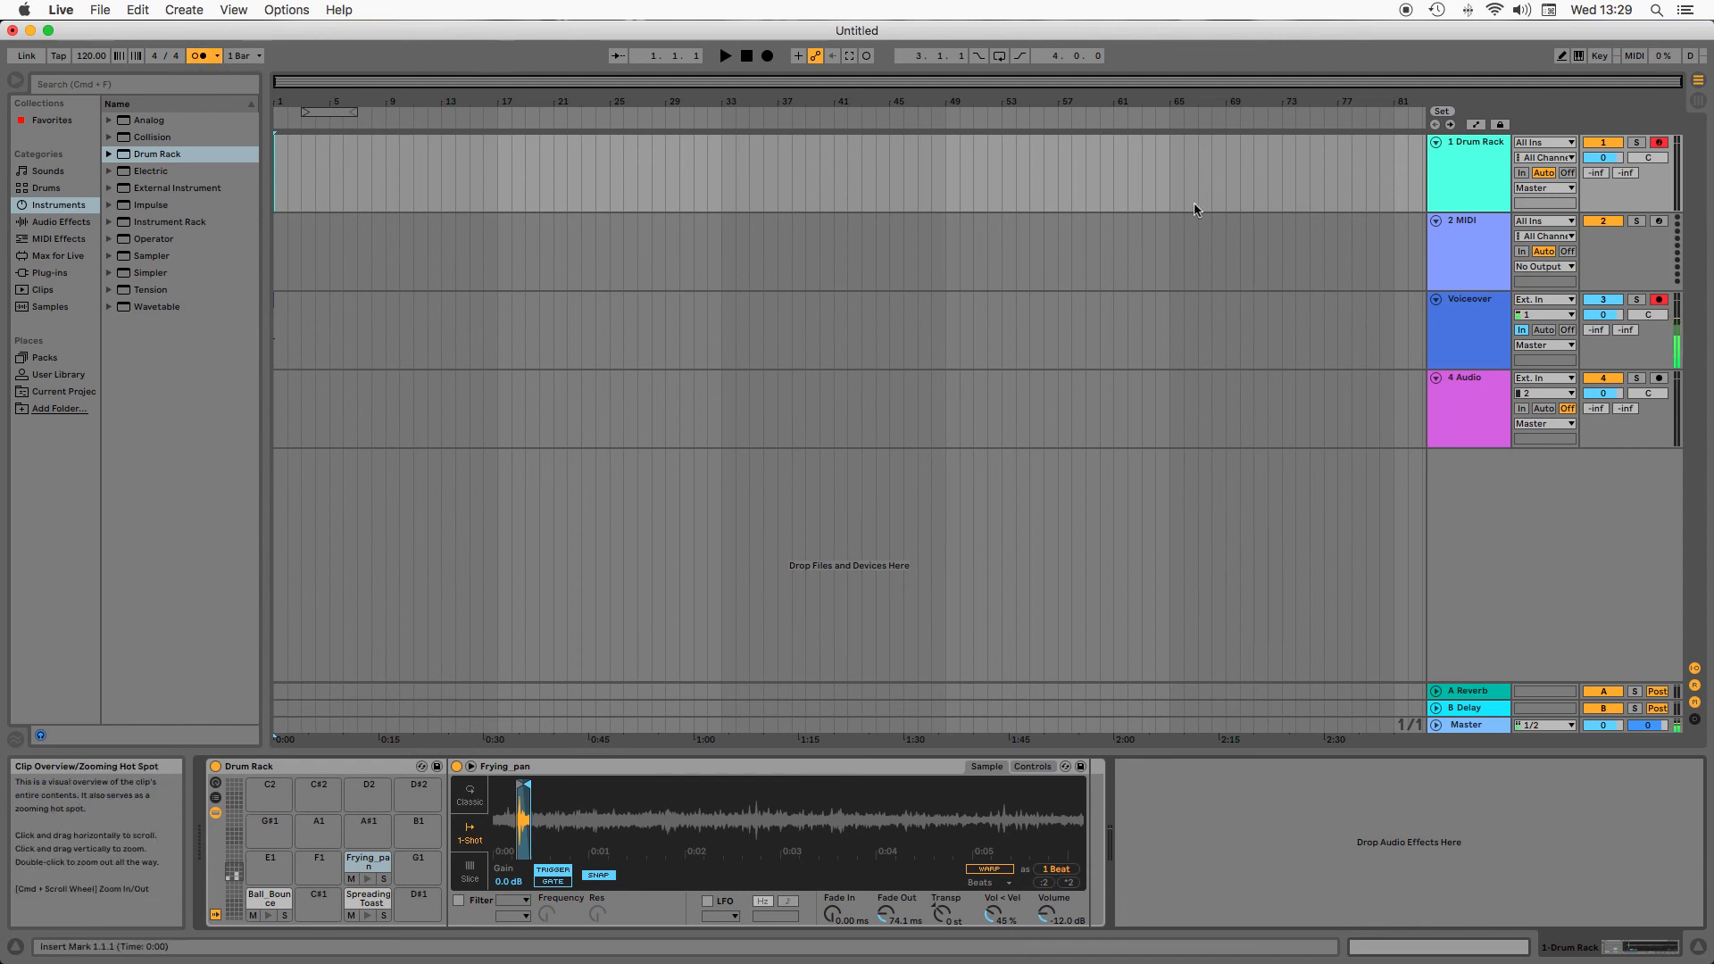
left_click(1659, 299)
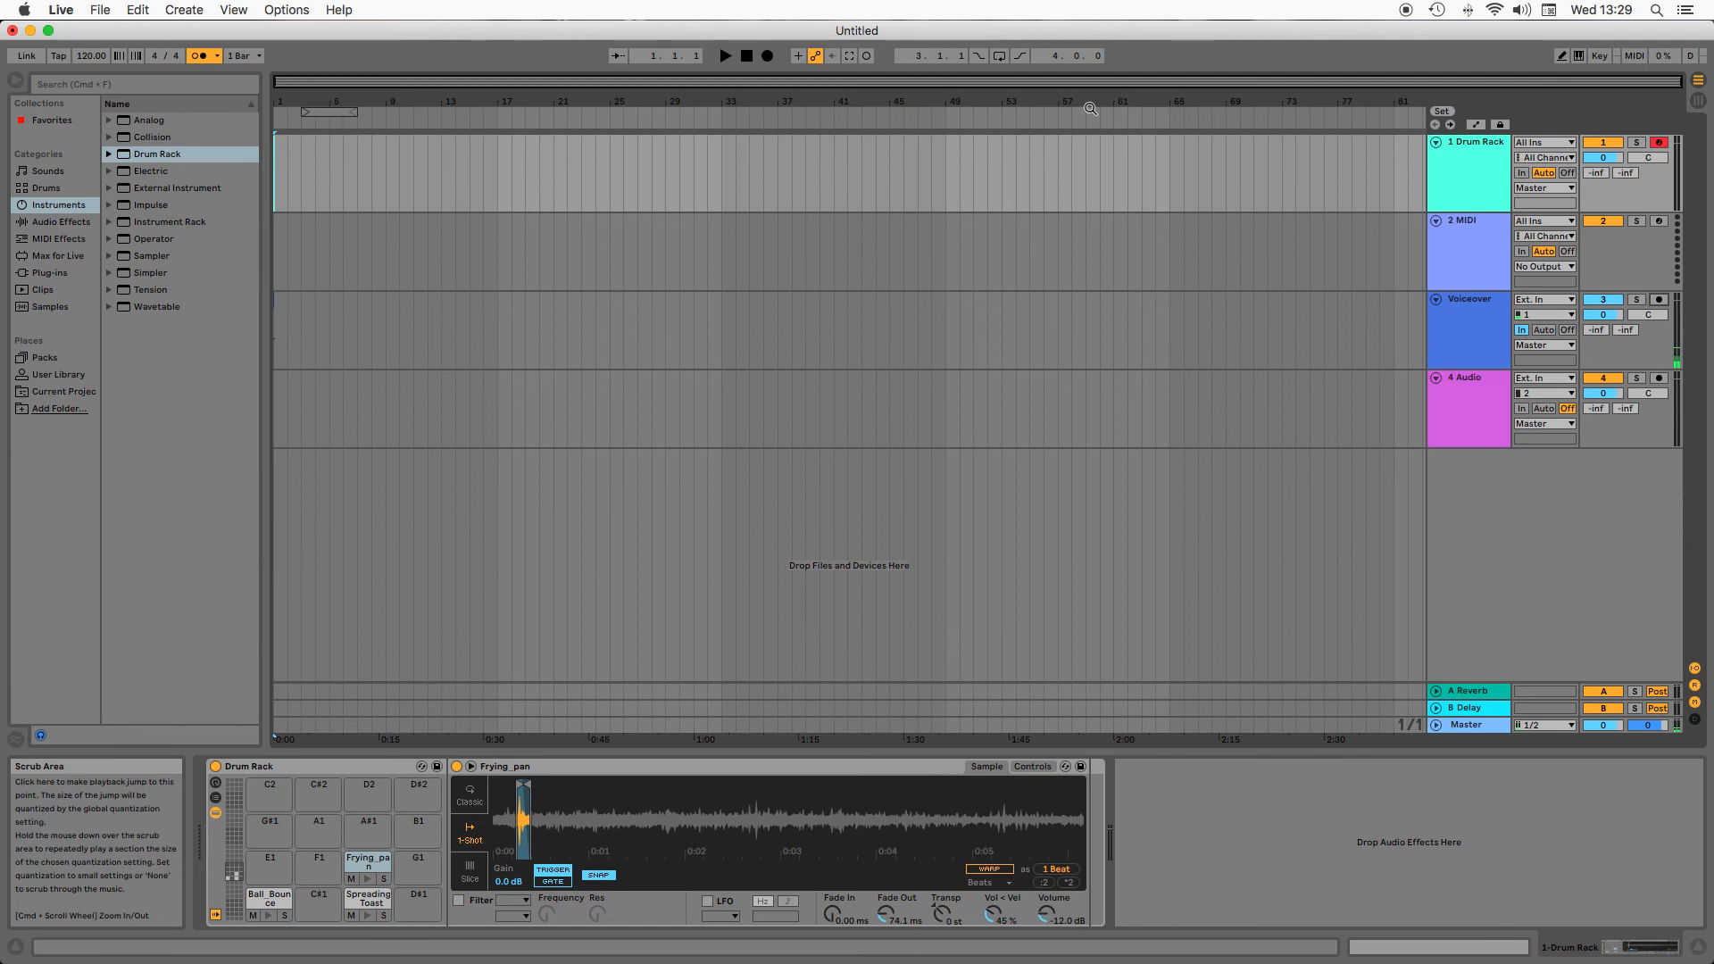
Record a drum pattern of about five bars onto the Drum Rack track in the arrangement, then stop the transport
left_click(766, 56)
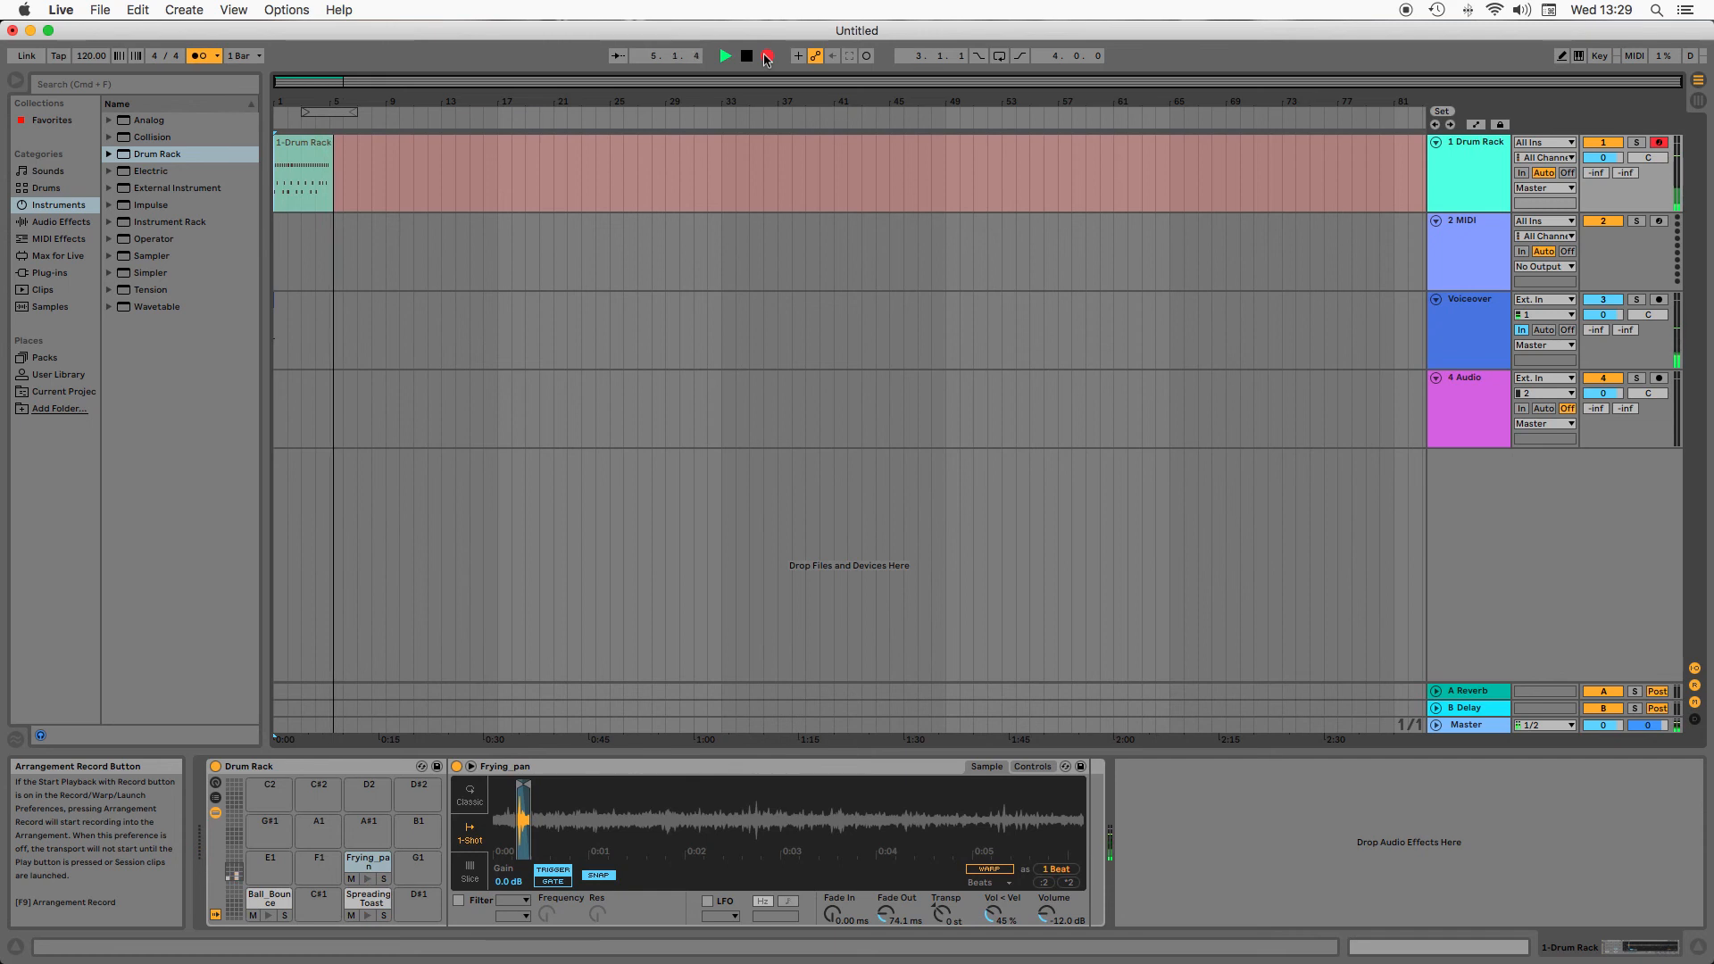
left_click(766, 59)
left_click(748, 57)
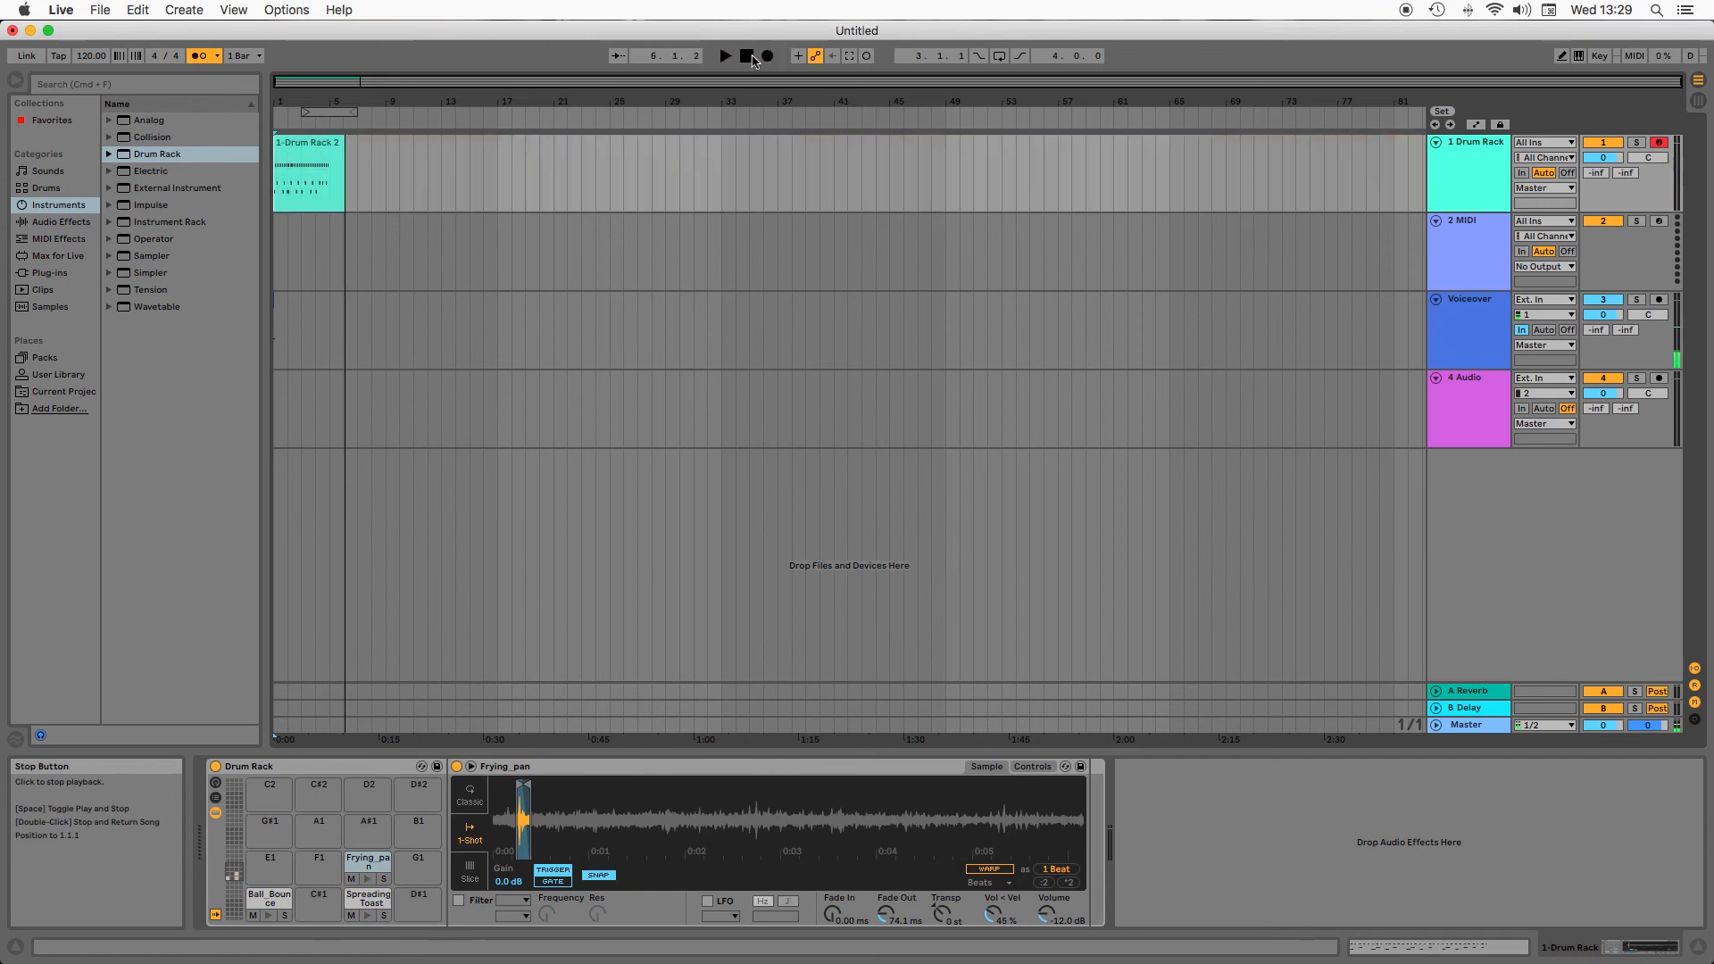
Open the recorded drum clip's notes and shorten the clip to four bars by moving its end to 5.1.1
left_click(320, 205)
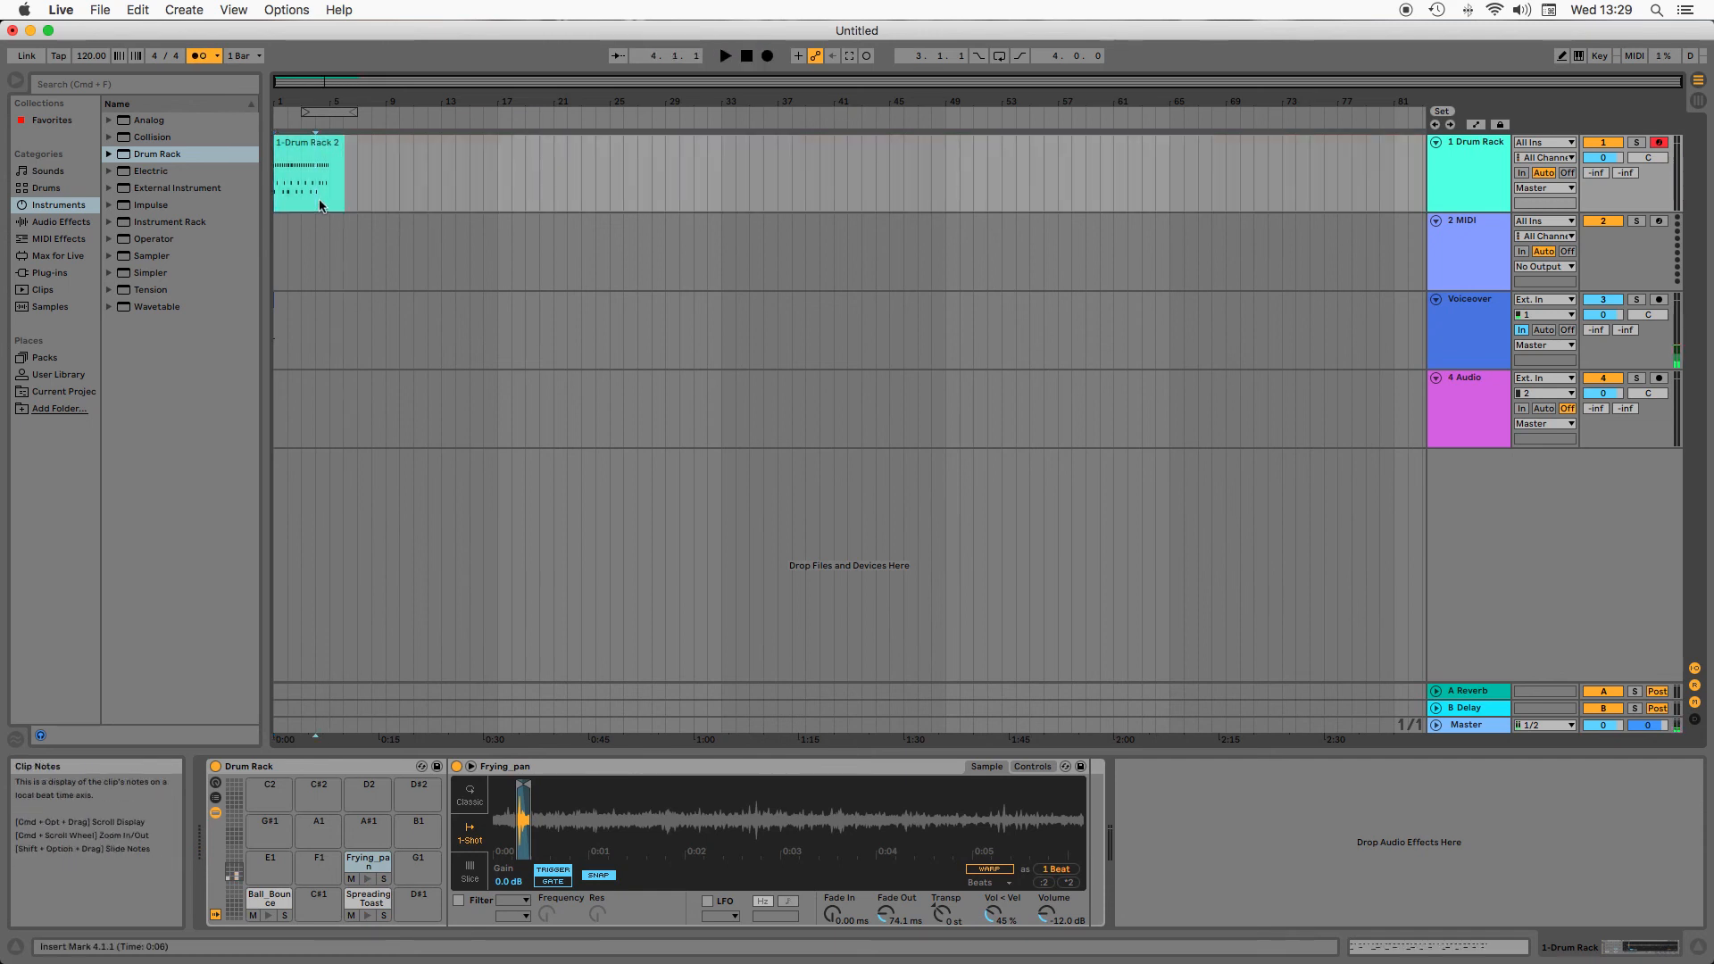
double_click(299, 145)
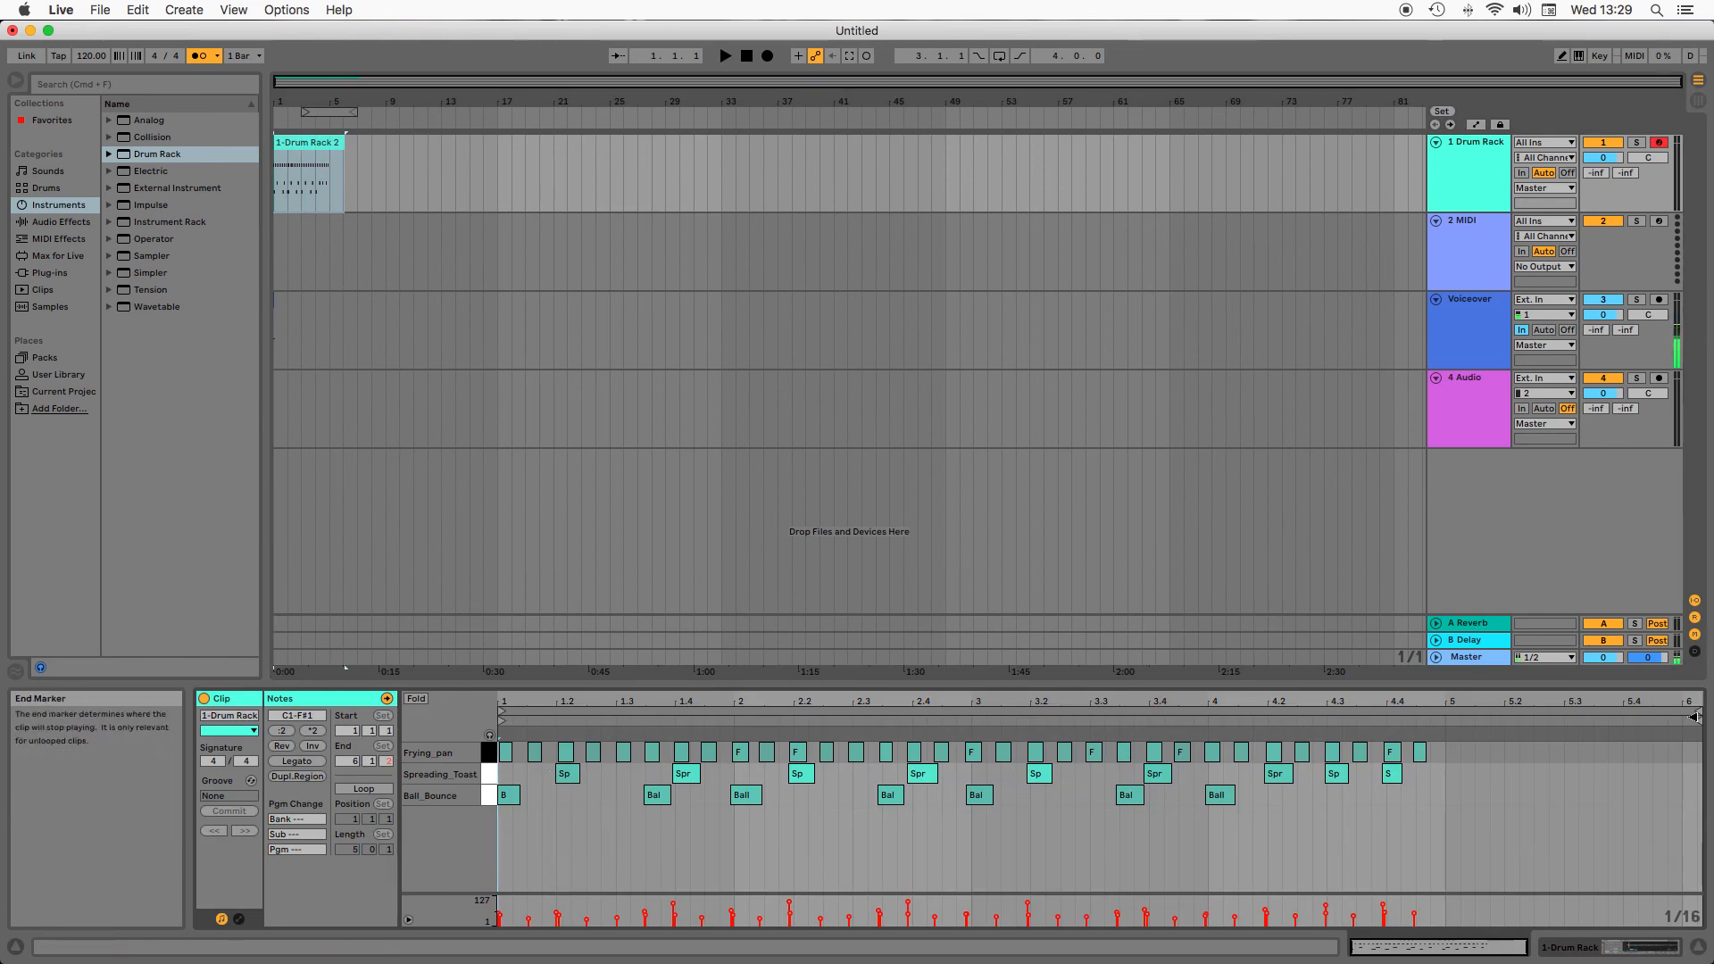
left_click_drag(1691, 717, 1439, 714)
left_click_drag(1691, 712, 1446, 710)
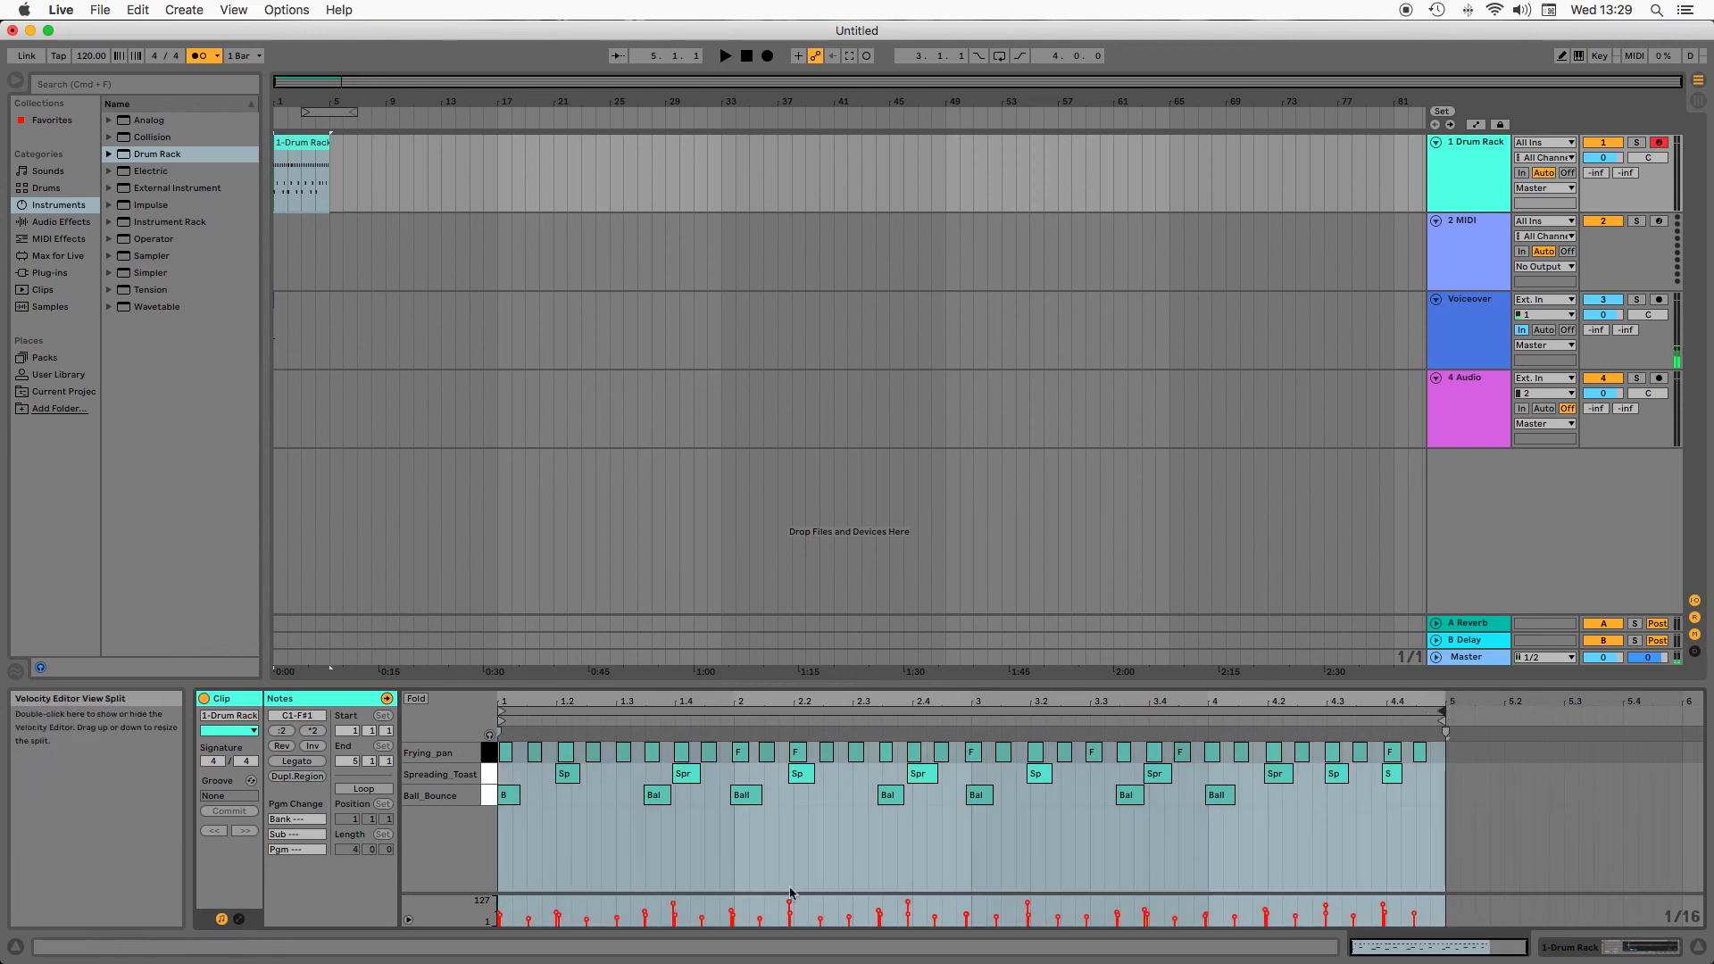
Select all the notes in the drum clip and quantize them to the grid
key("super+a")
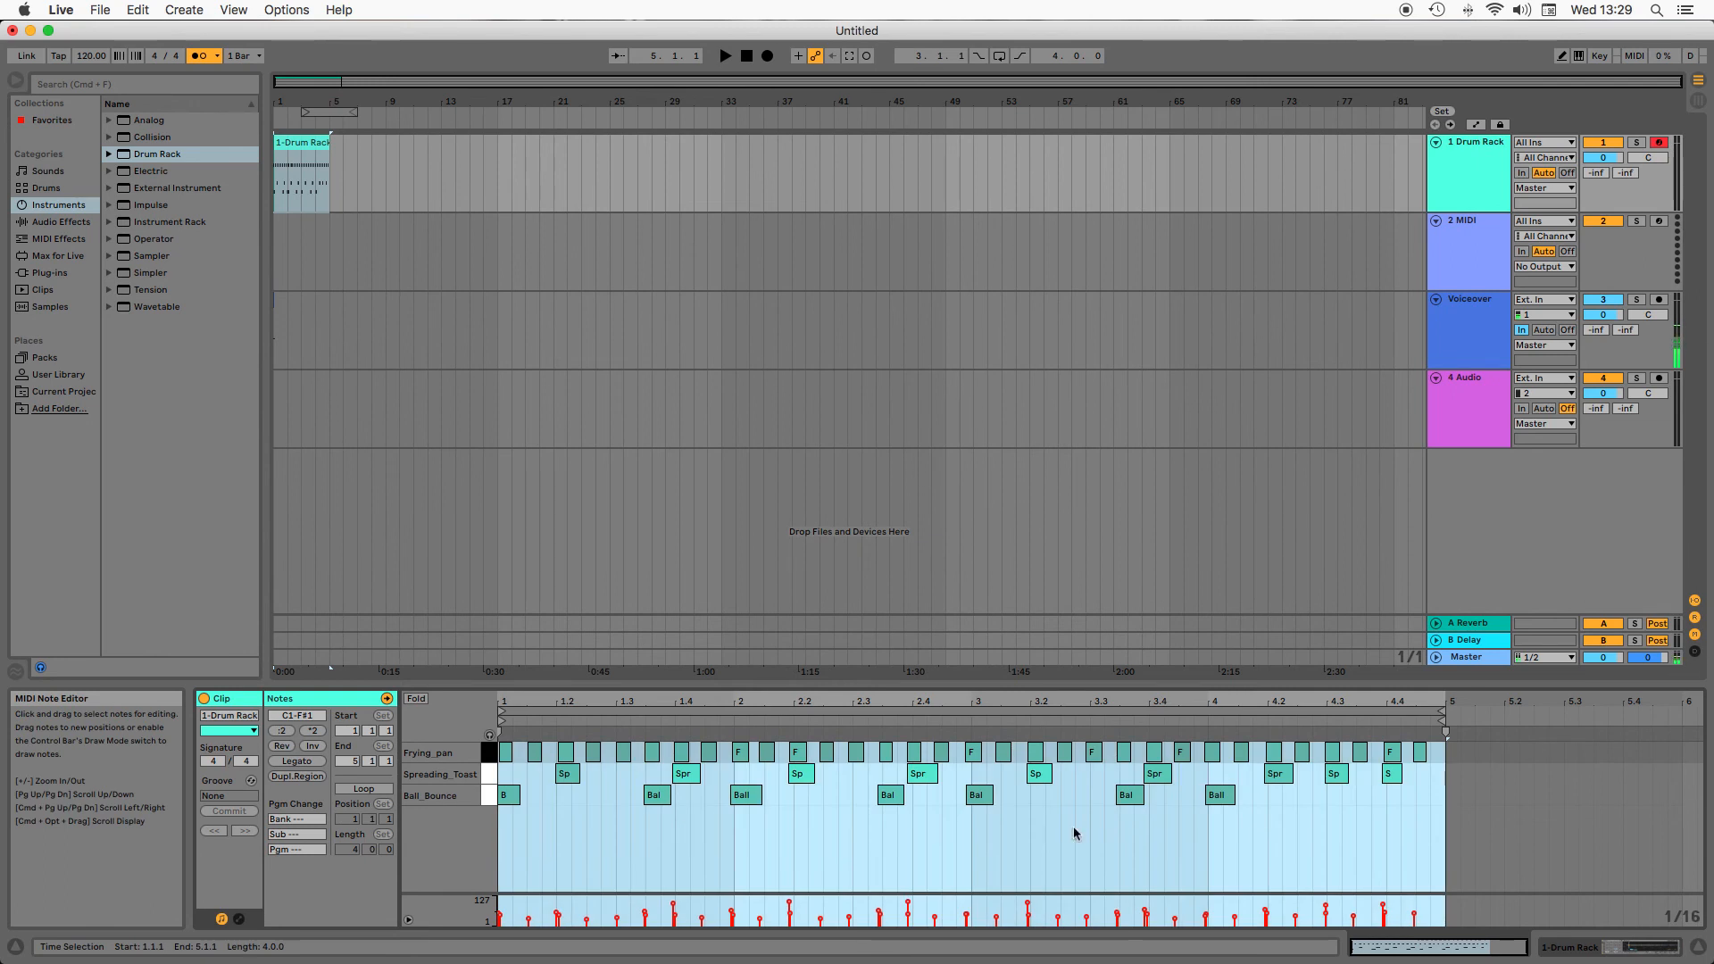
left_click_drag(1400, 830, 504, 745)
left_click_drag(1430, 840, 499, 733)
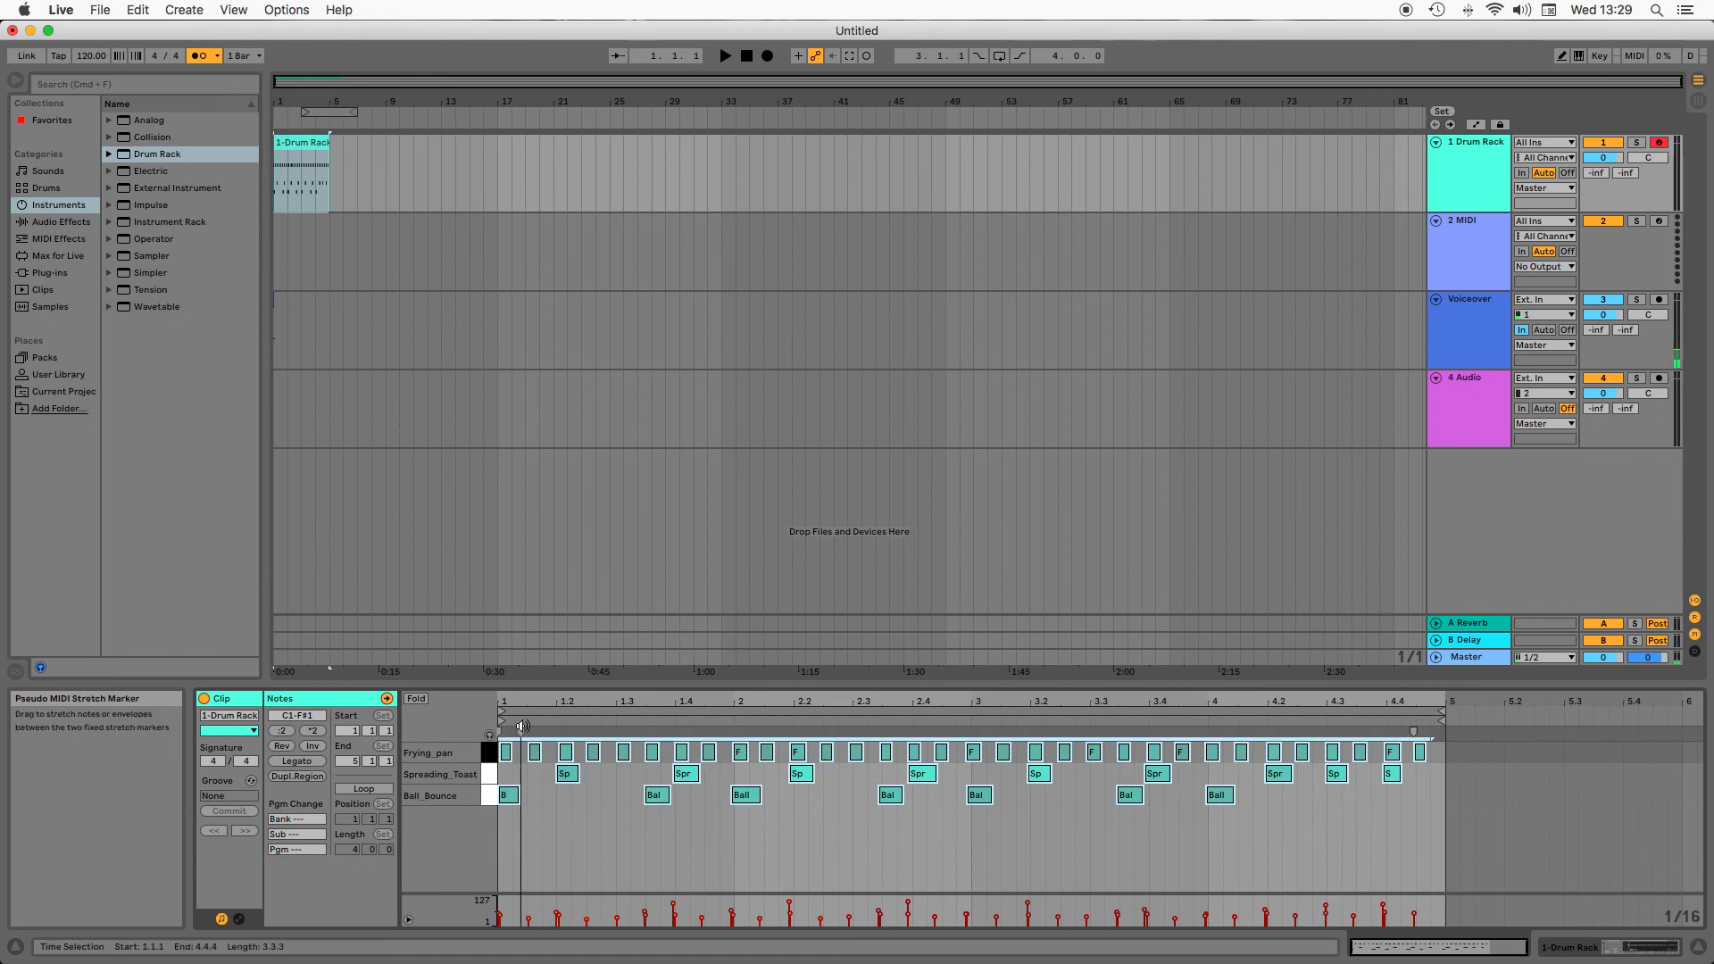
left_click(135, 8)
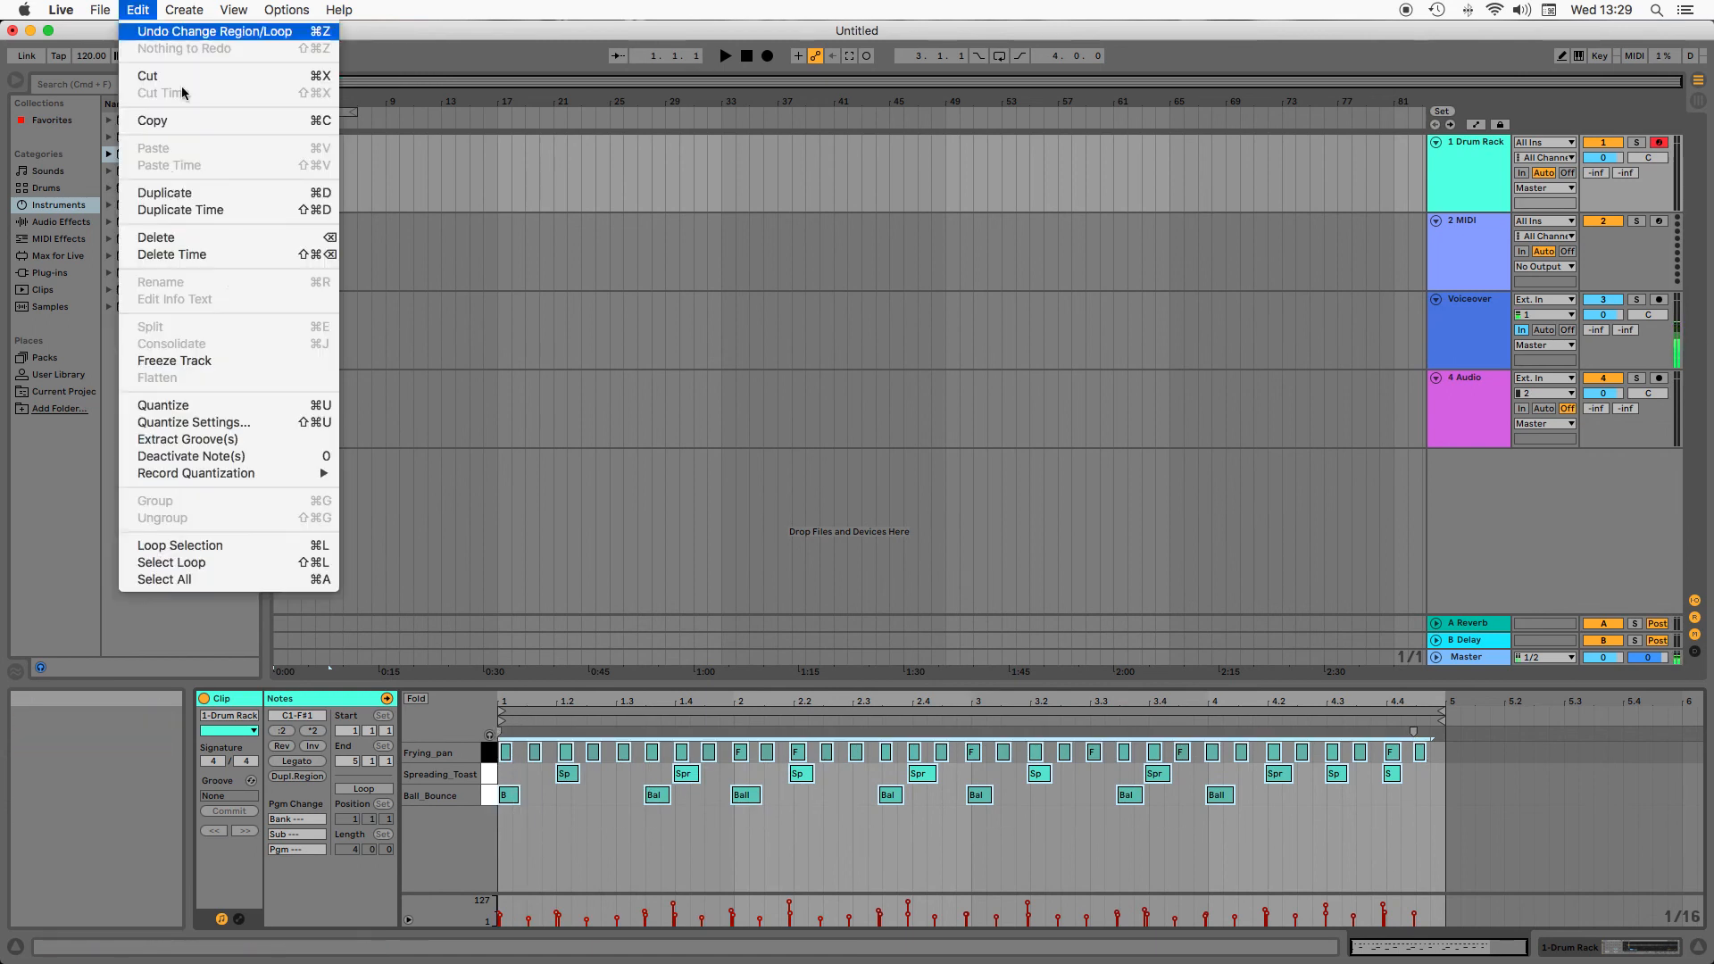
left_click(193, 407)
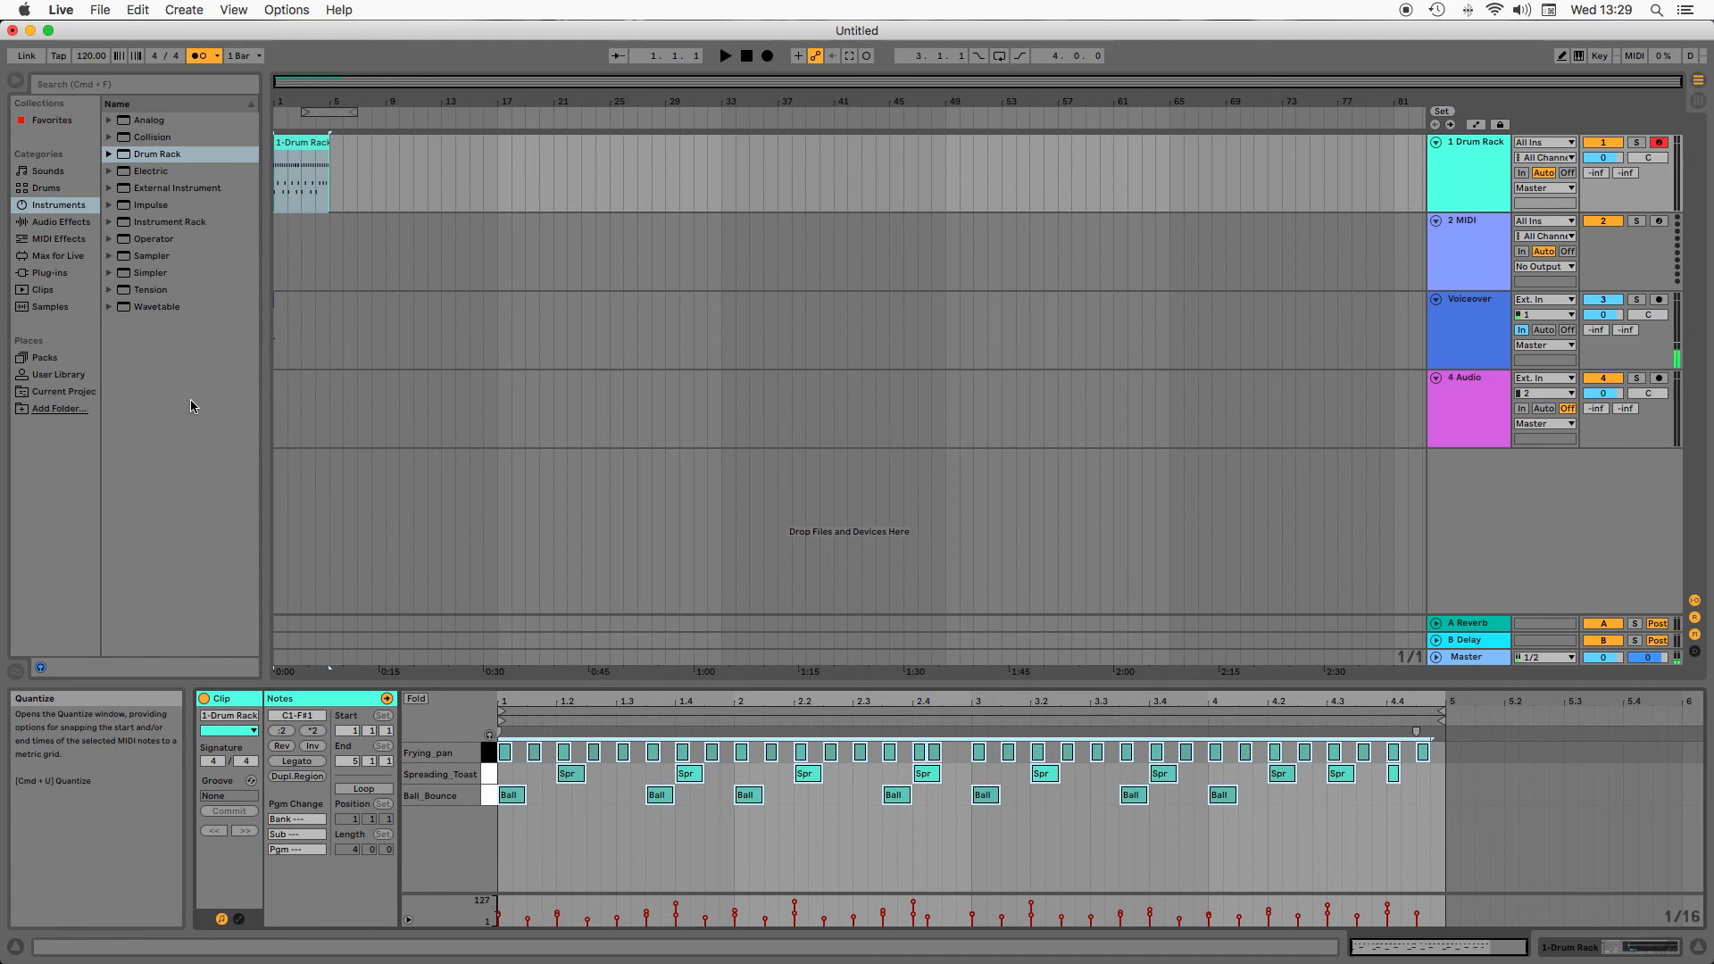
left_click(138, 9)
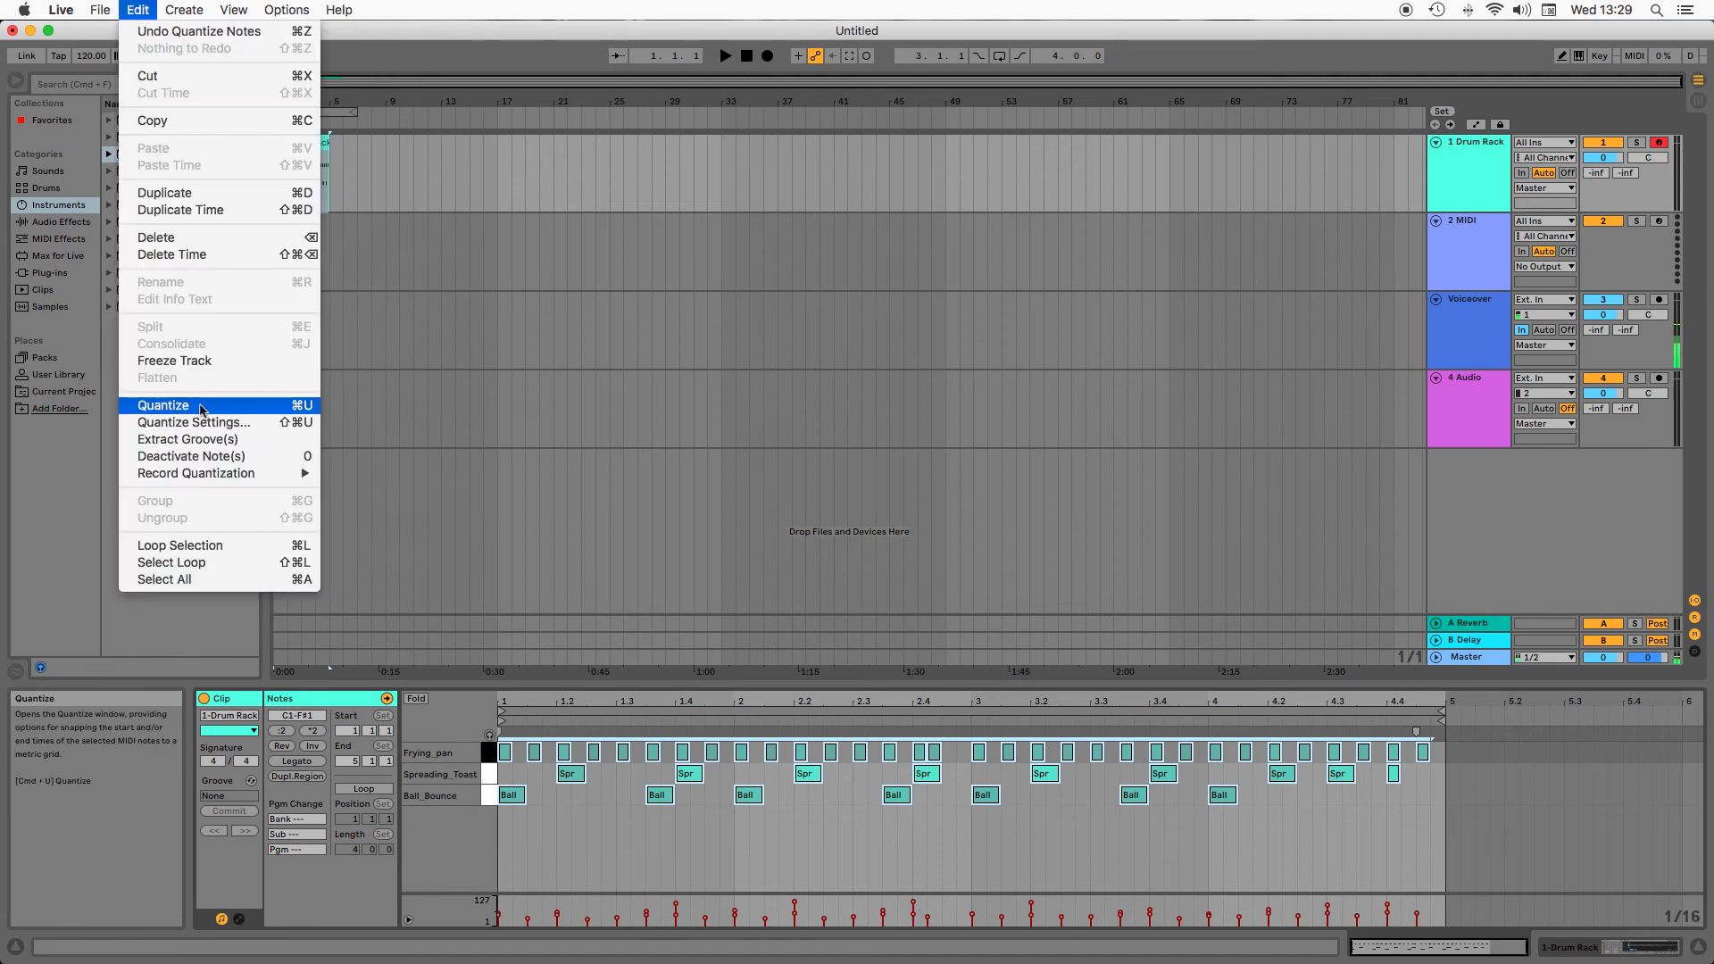
left_click(612, 798)
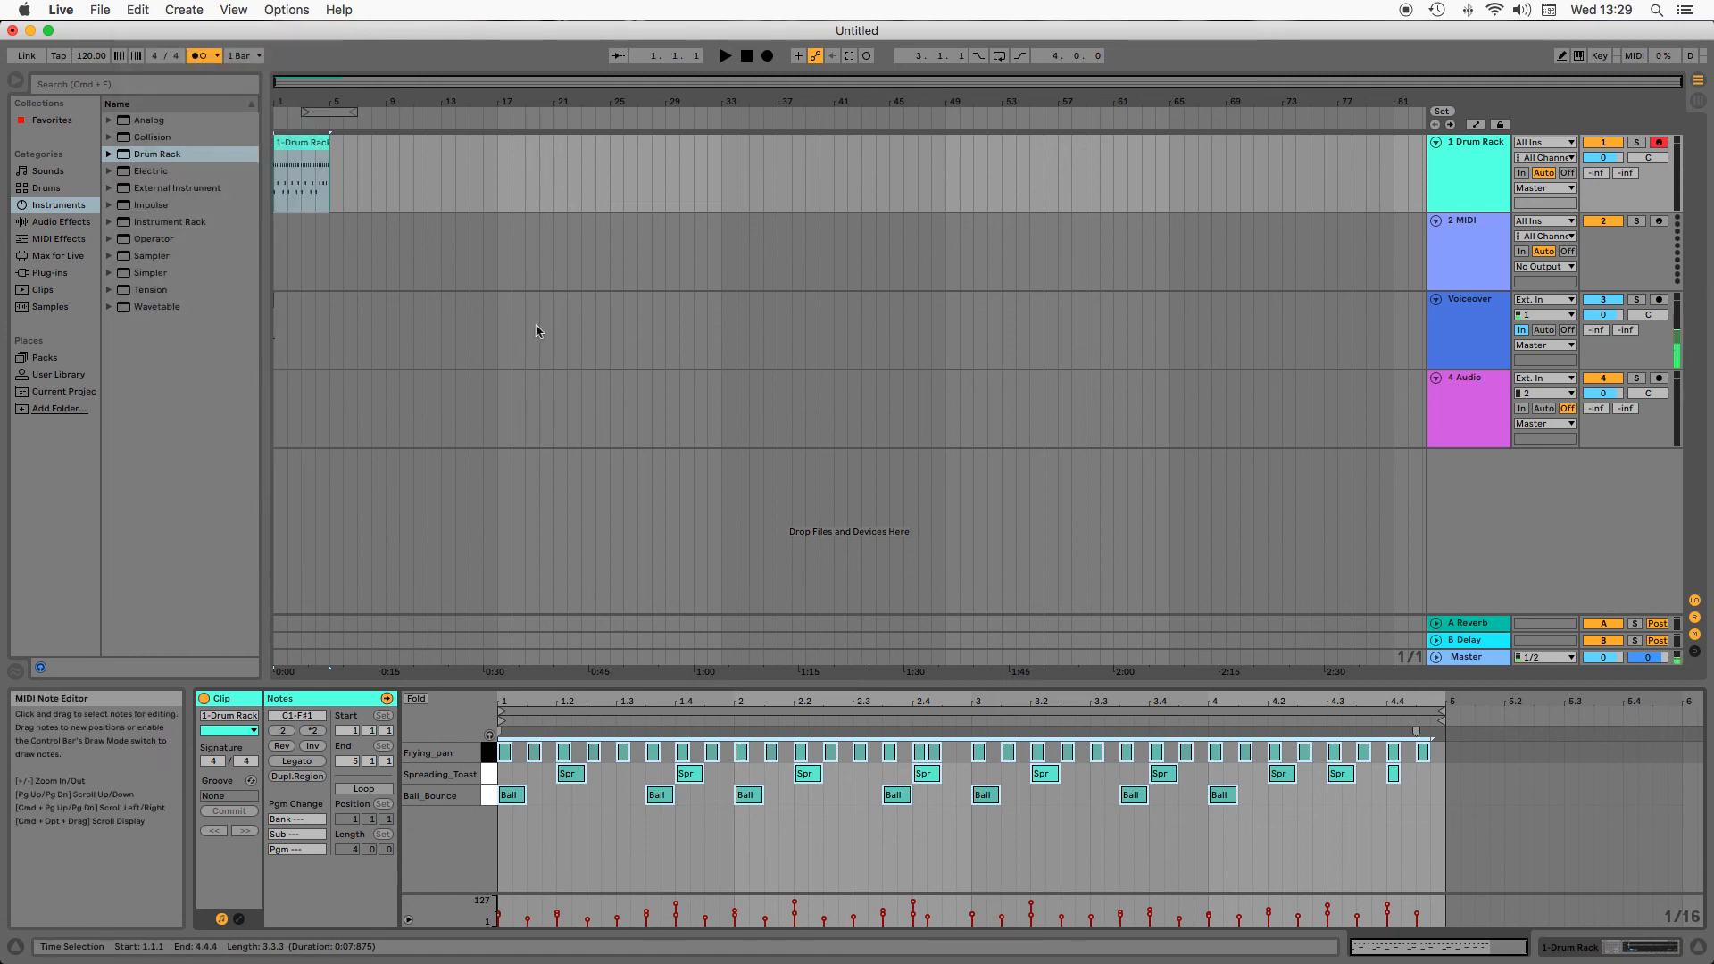
Start playback of the quantized drum clip and turn off the metronome
key("space")
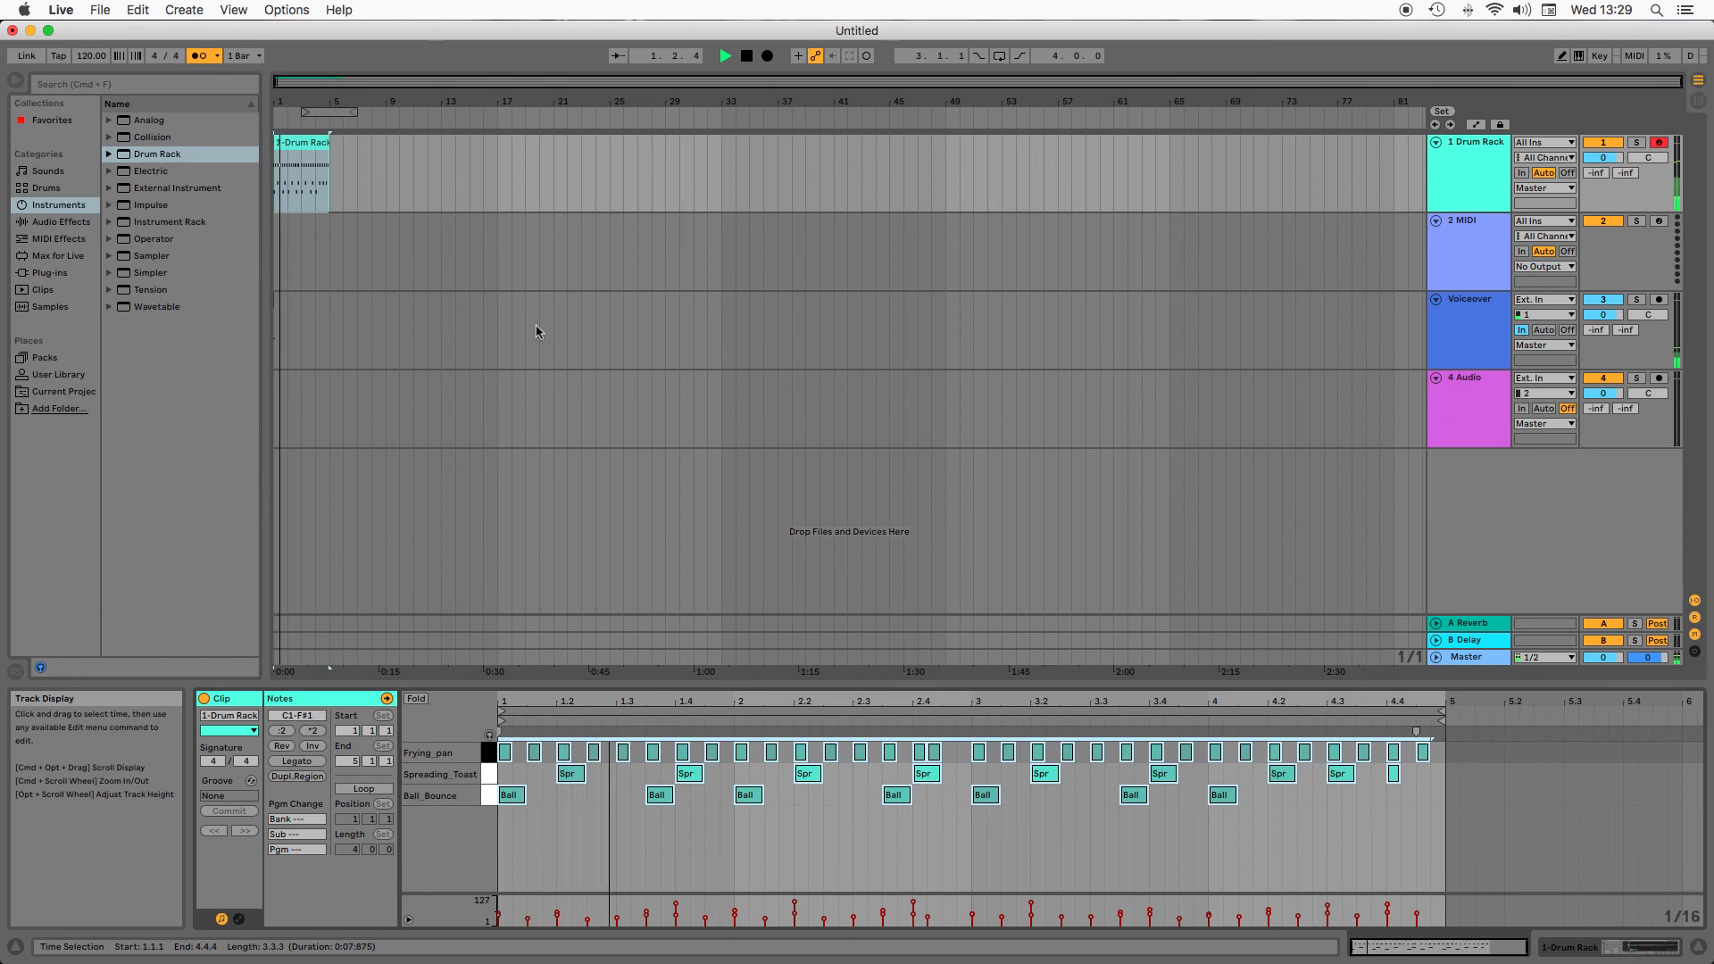
left_click(195, 56)
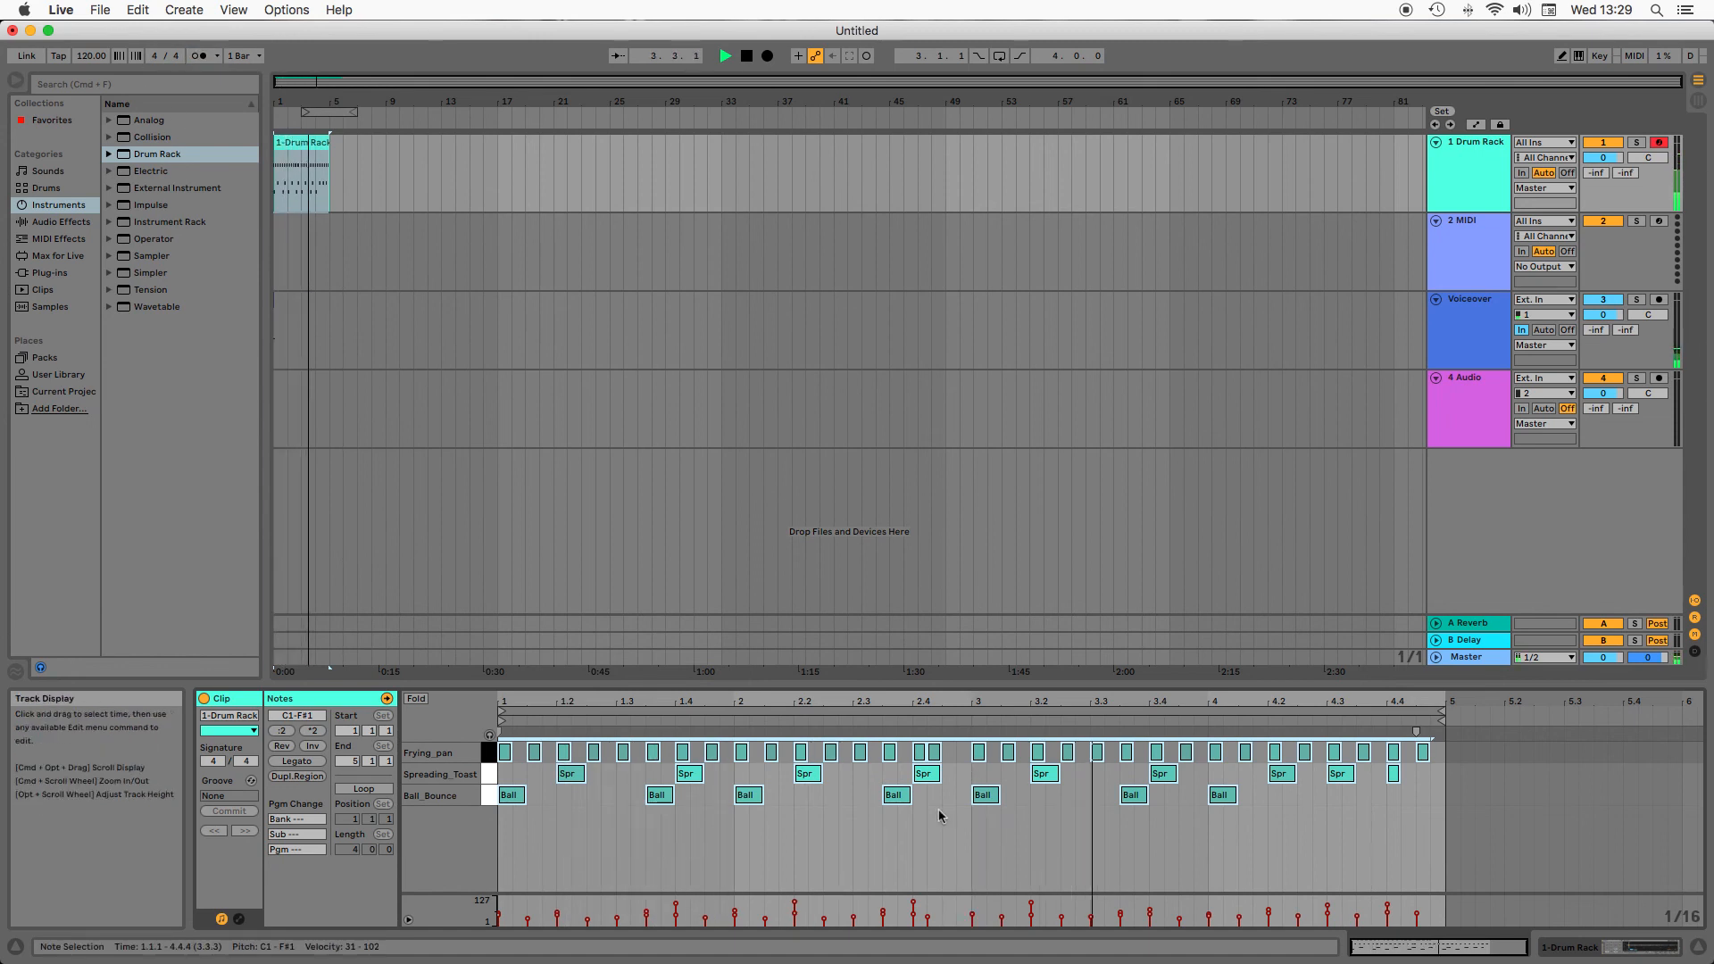
Move the misplaced Frying_pan note after beat 2.4 to 2.4.3, duplicate it to 2.4.4 and stop playback
left_click(928, 774)
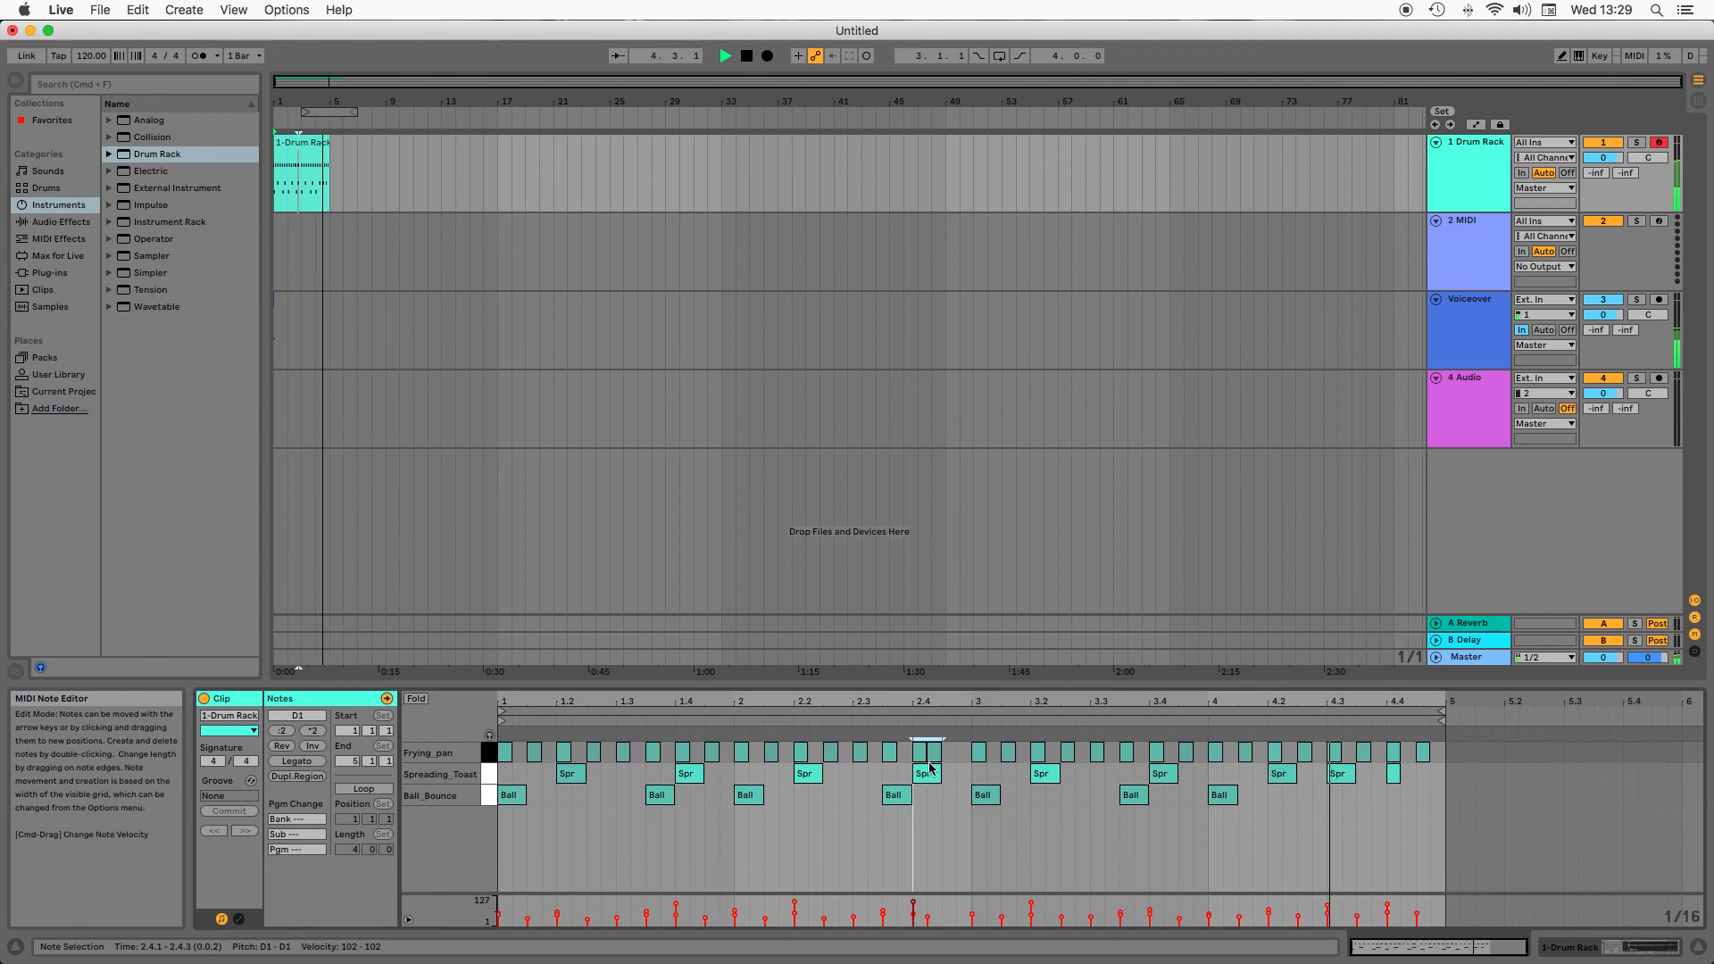
left_click_drag(934, 754, 948, 756)
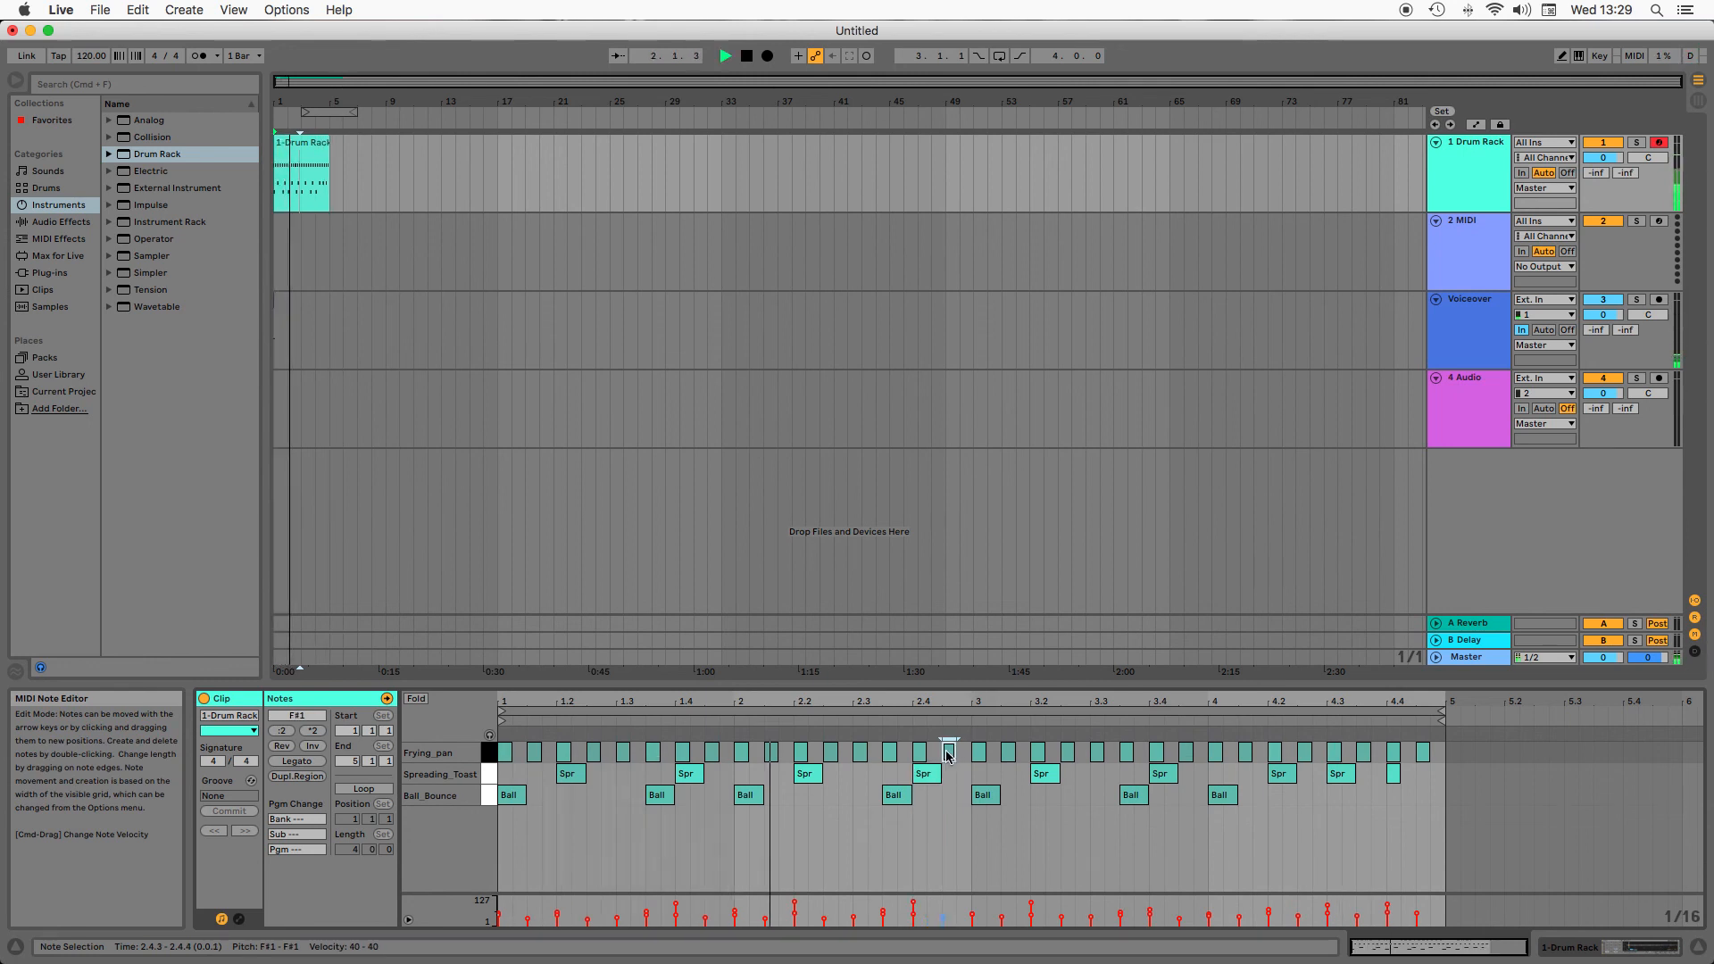
key("super+d")
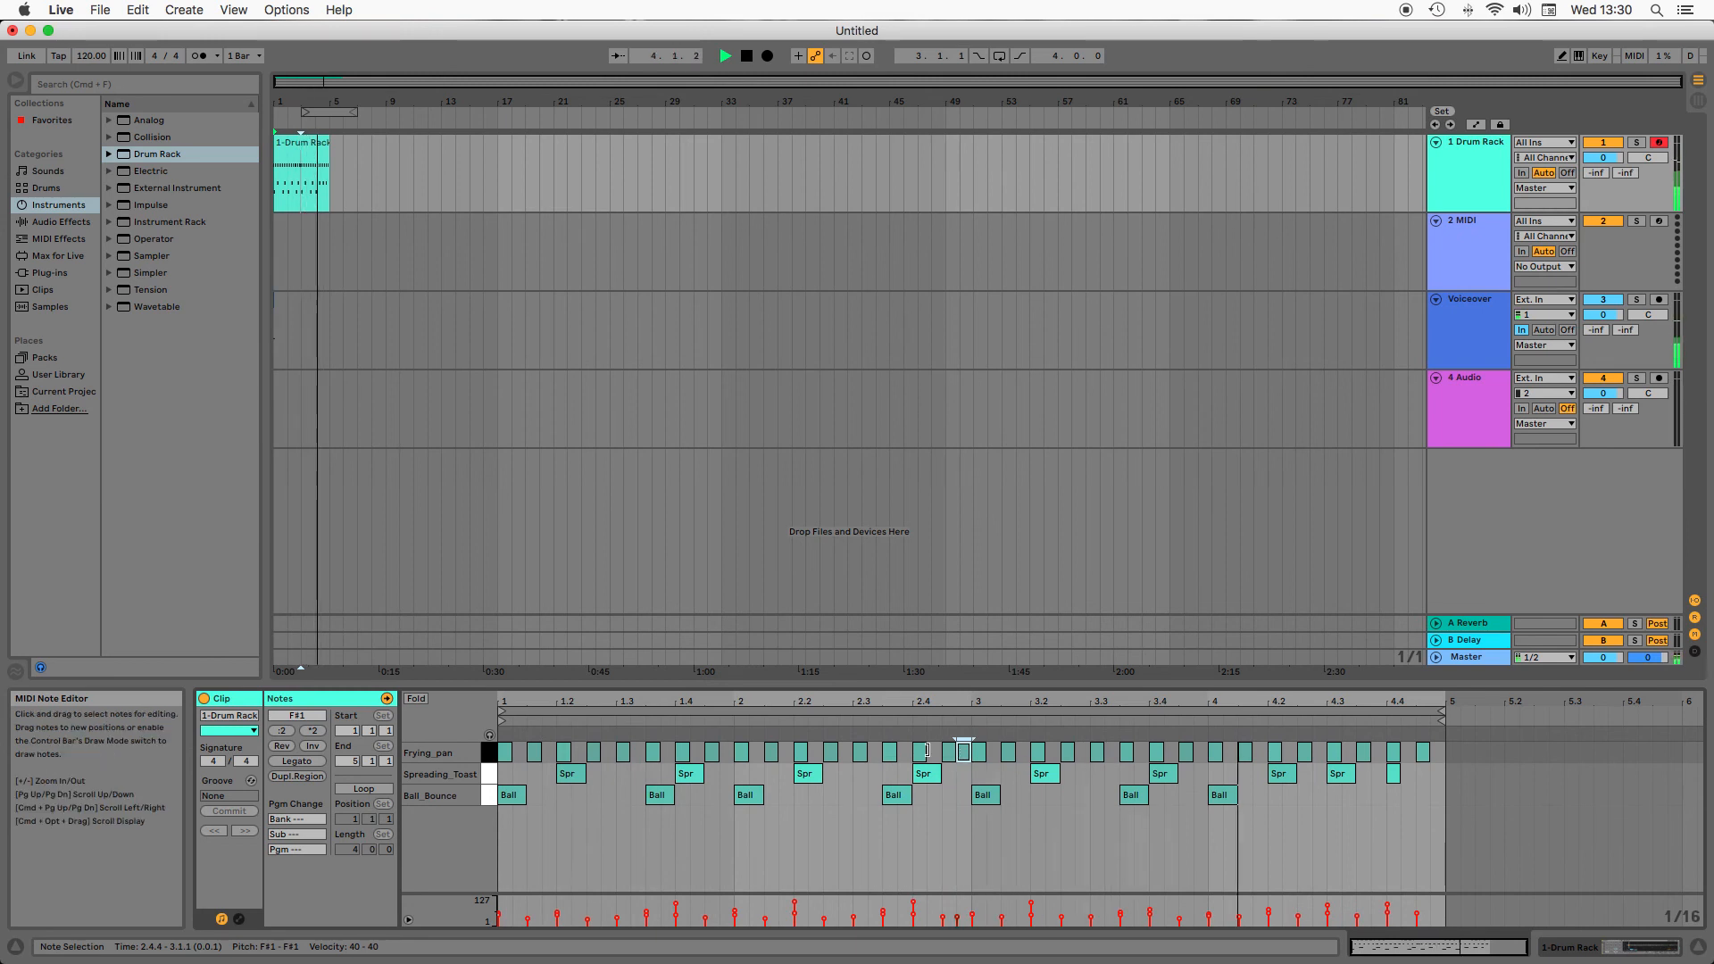
key("space")
double_click(756, 752)
left_click_drag(758, 757, 746, 757)
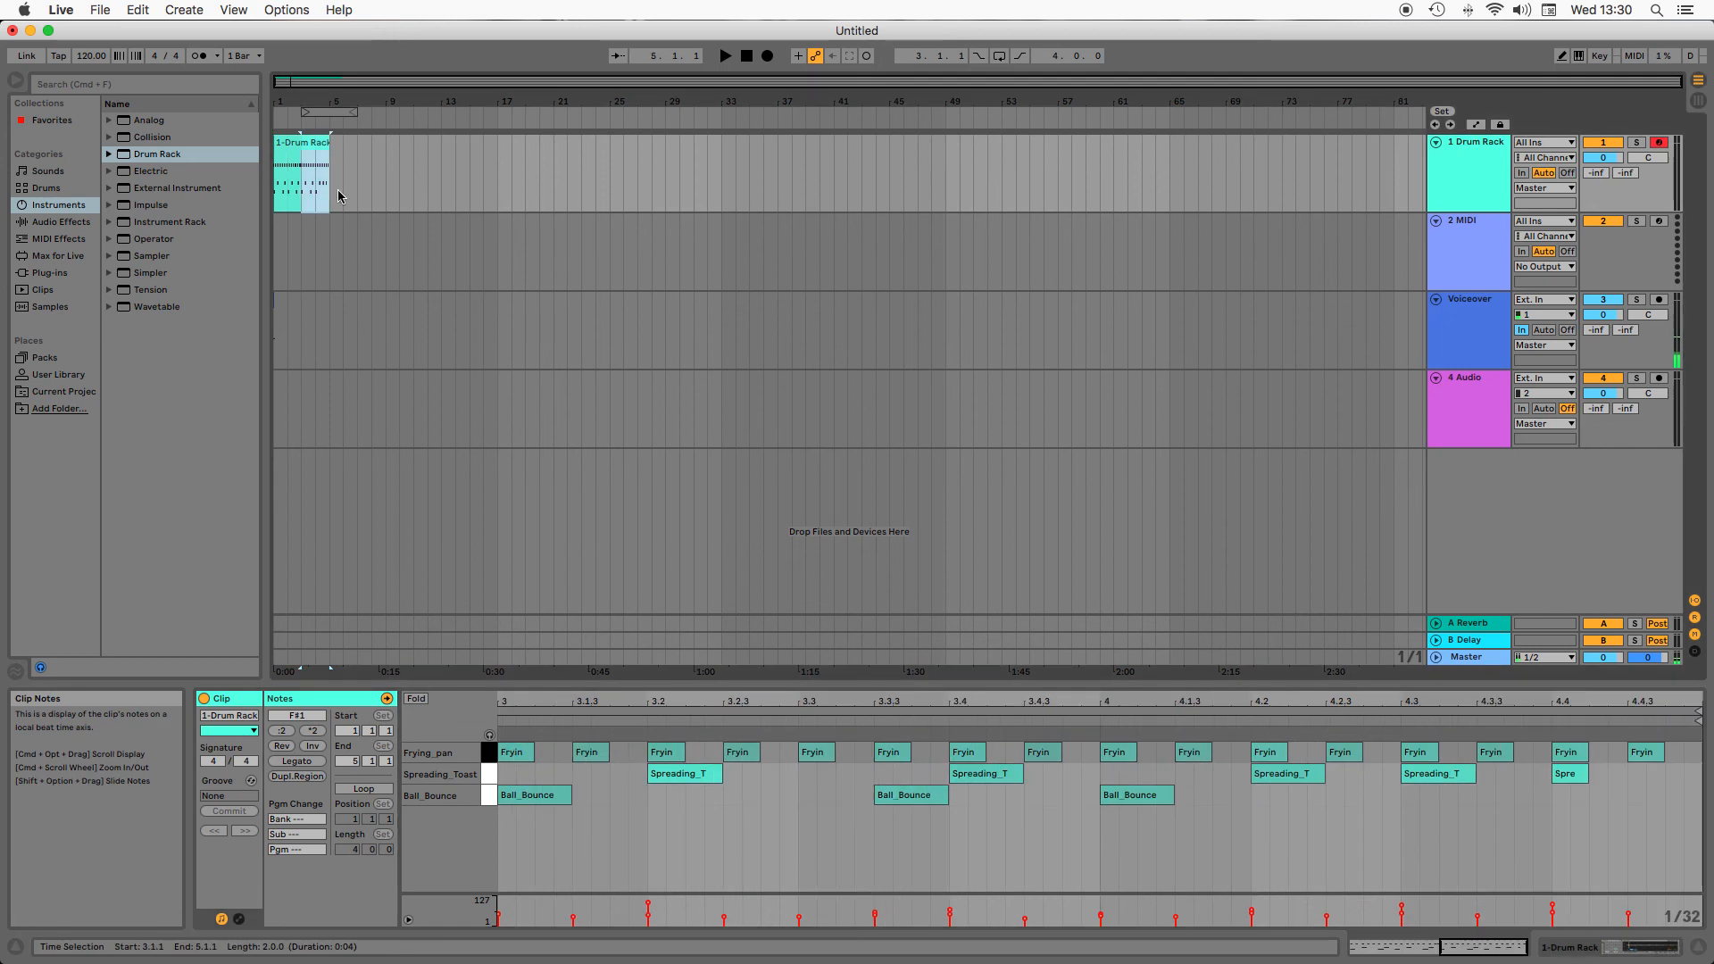
Duplicate the four-bar drum clip three times along the Drum Rack track to fill the arrangement up to bar 17
left_click(290, 156)
left_click_drag(290, 156, 462, 151)
left_click(439, 188)
left_click(367, 142)
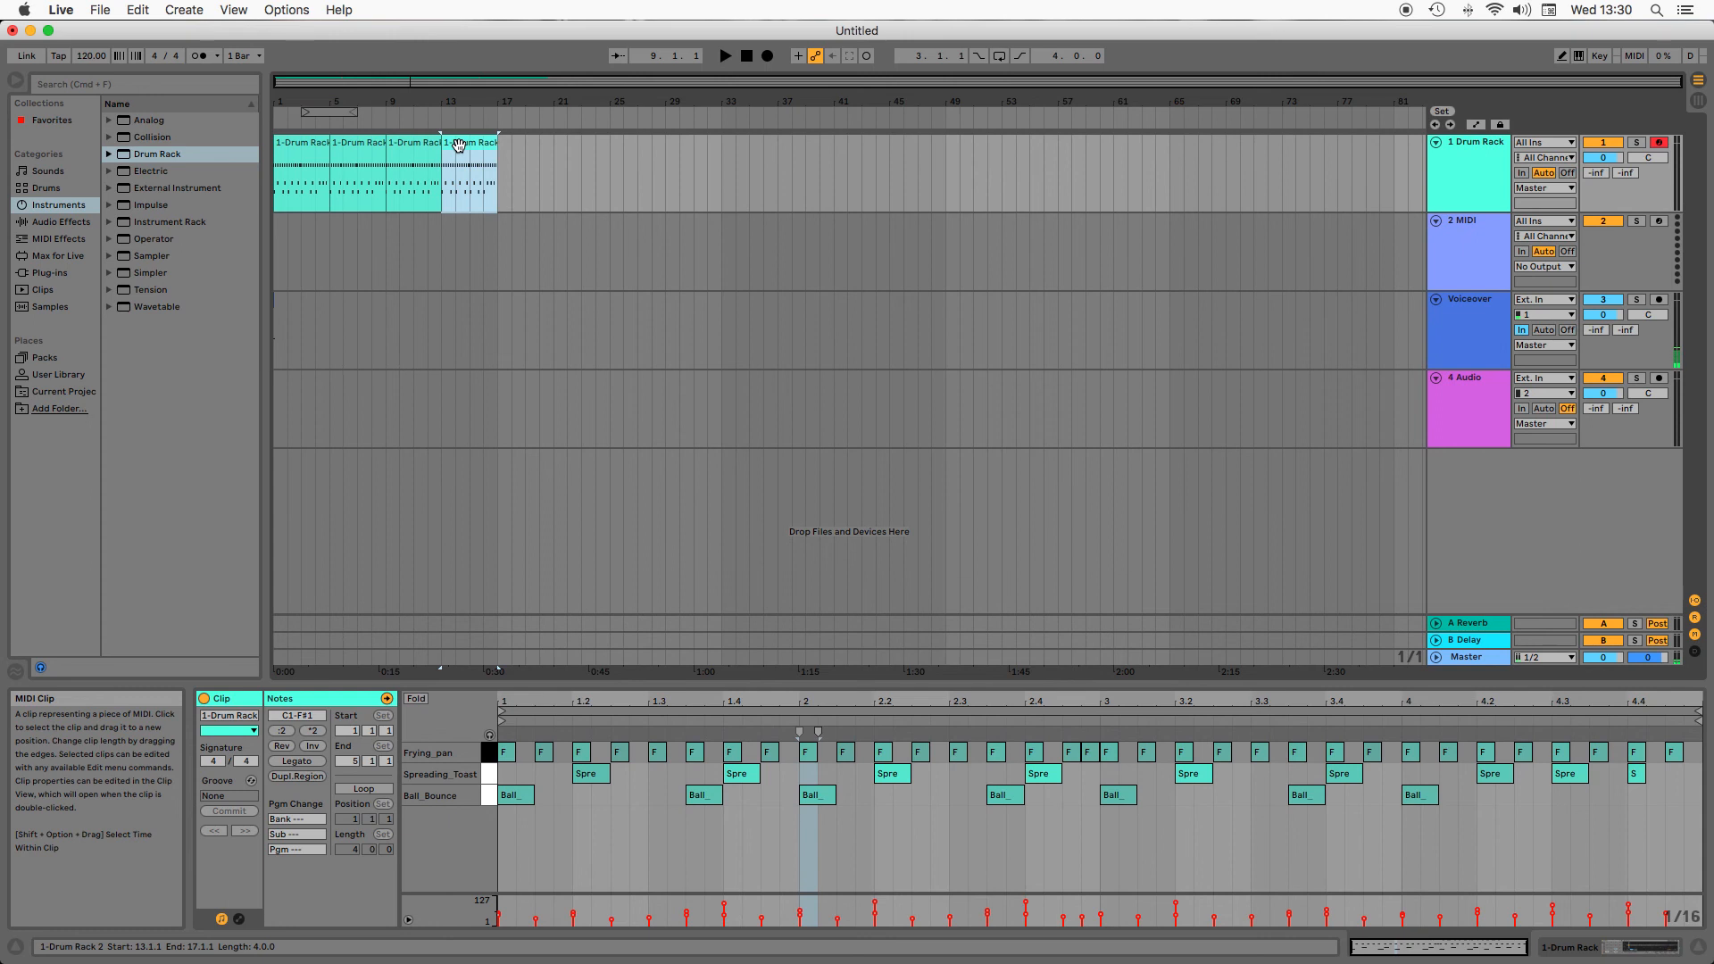
Play the repeated drum clips from the start of the arrangement to hear the result, then stop playback
left_click(748, 55)
key("space")
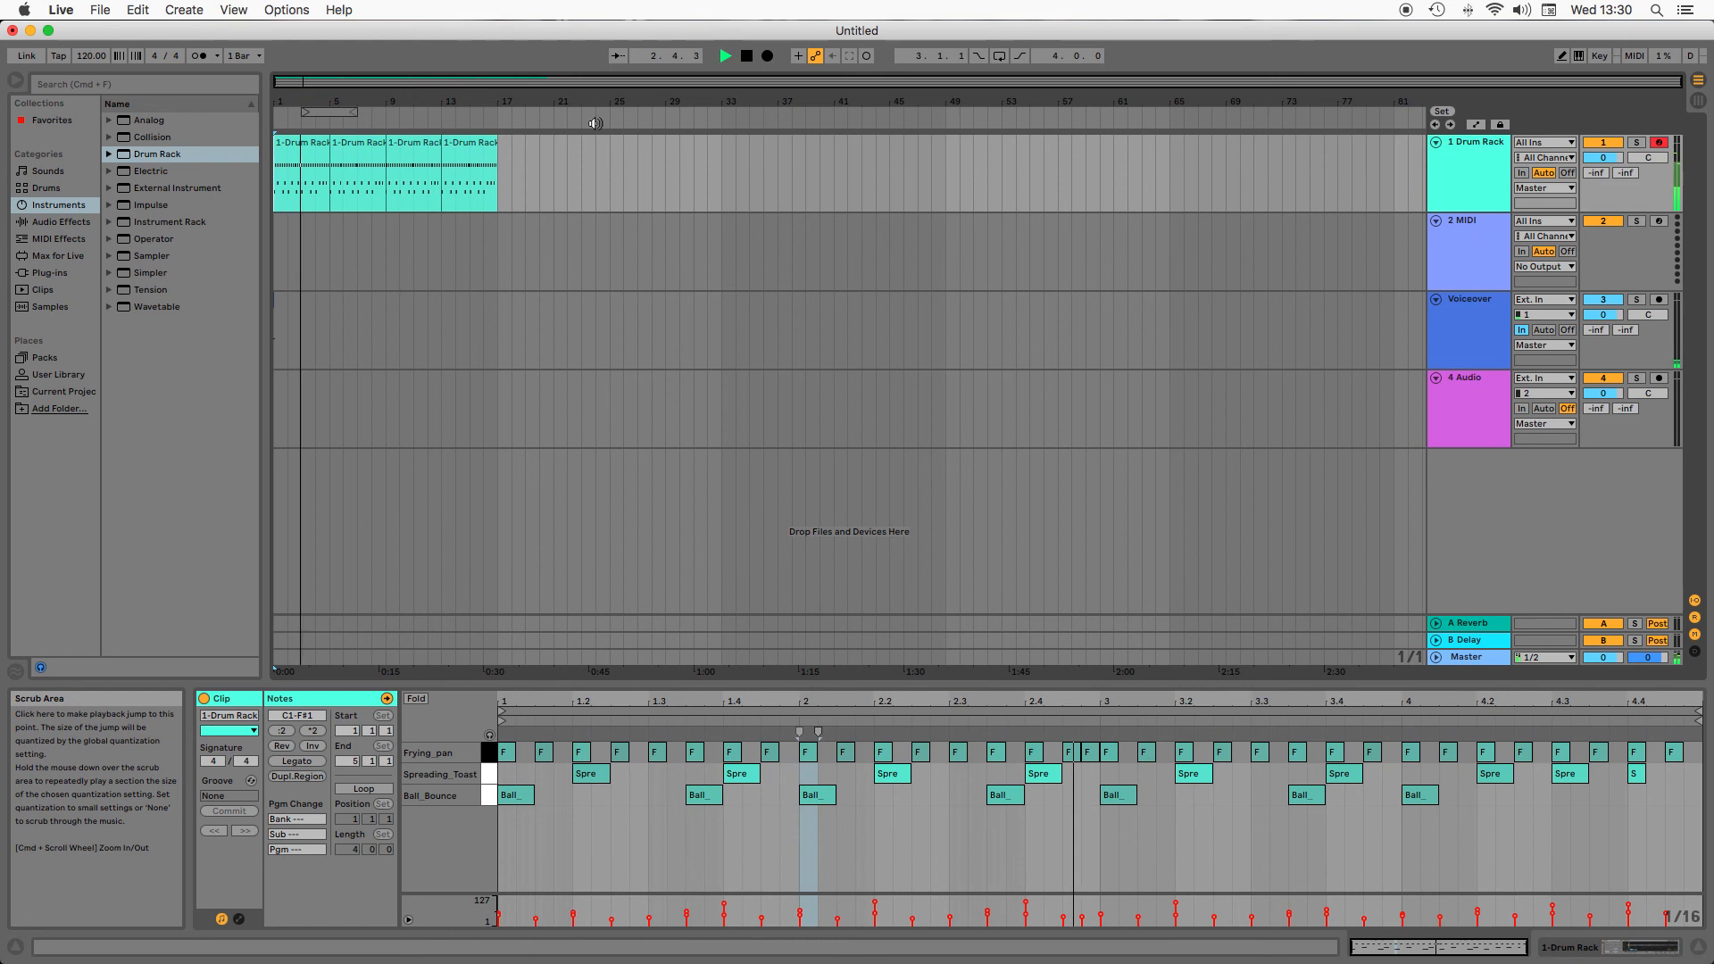
key("space")
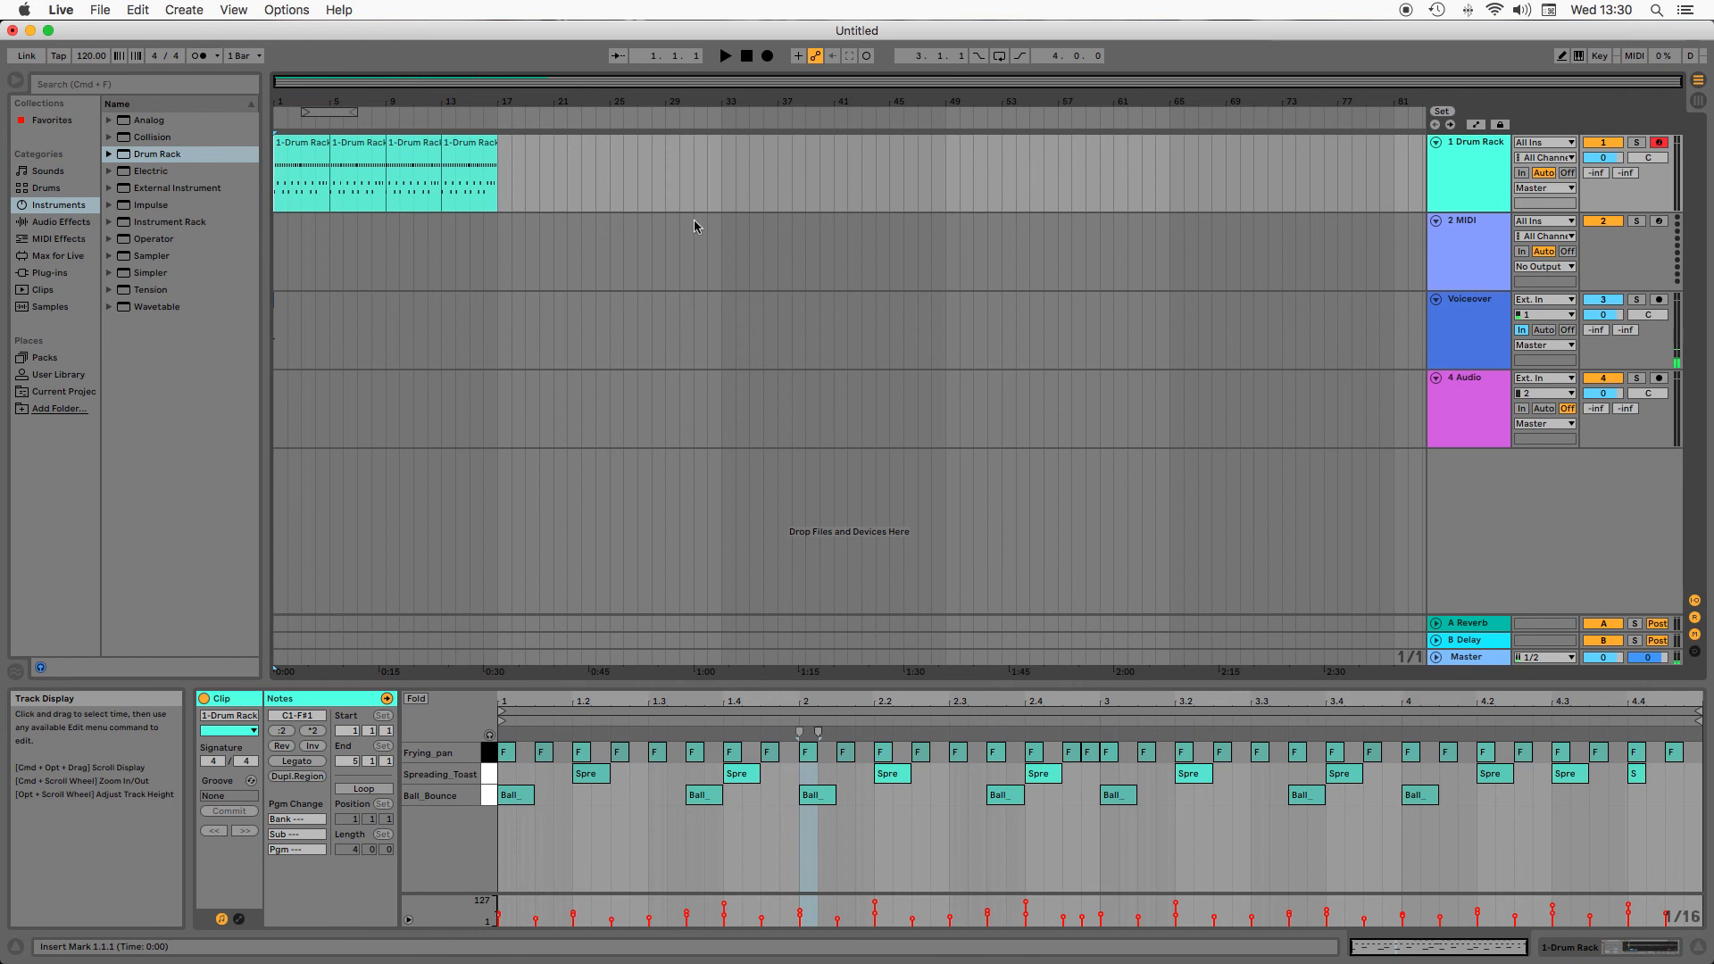
Add a Simpler instrument to the second MIDI track and arm that track for recording
left_click(153, 279)
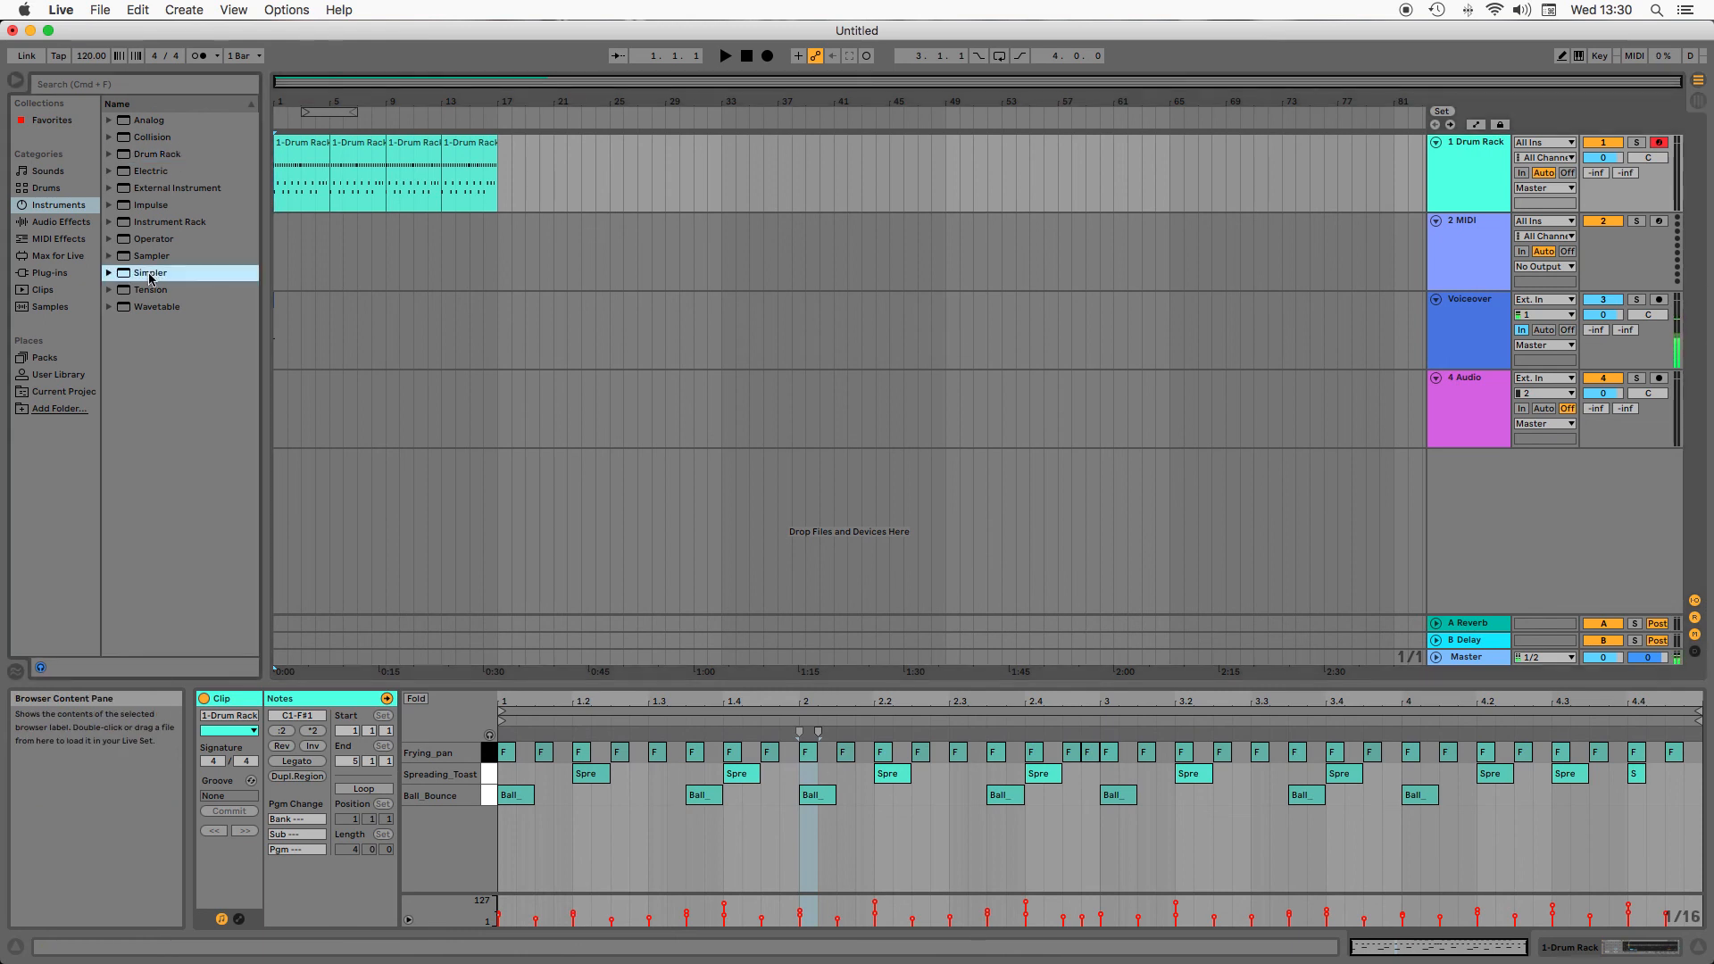
left_click_drag(130, 277, 1448, 255)
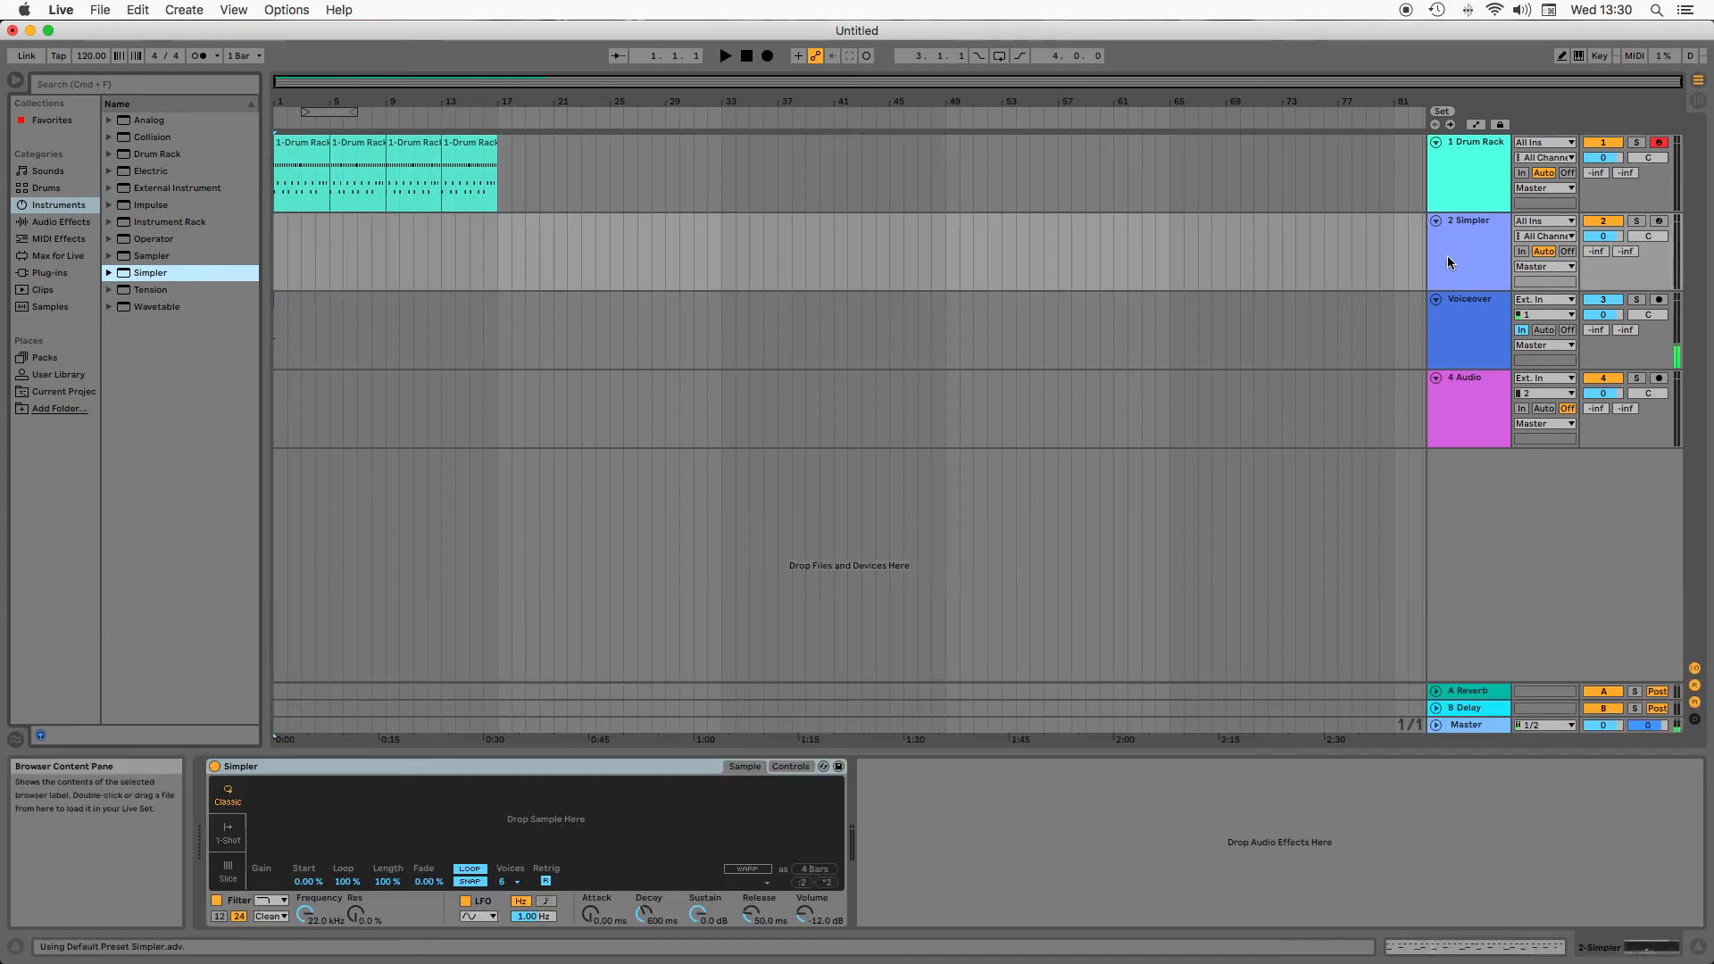
left_click(1660, 223)
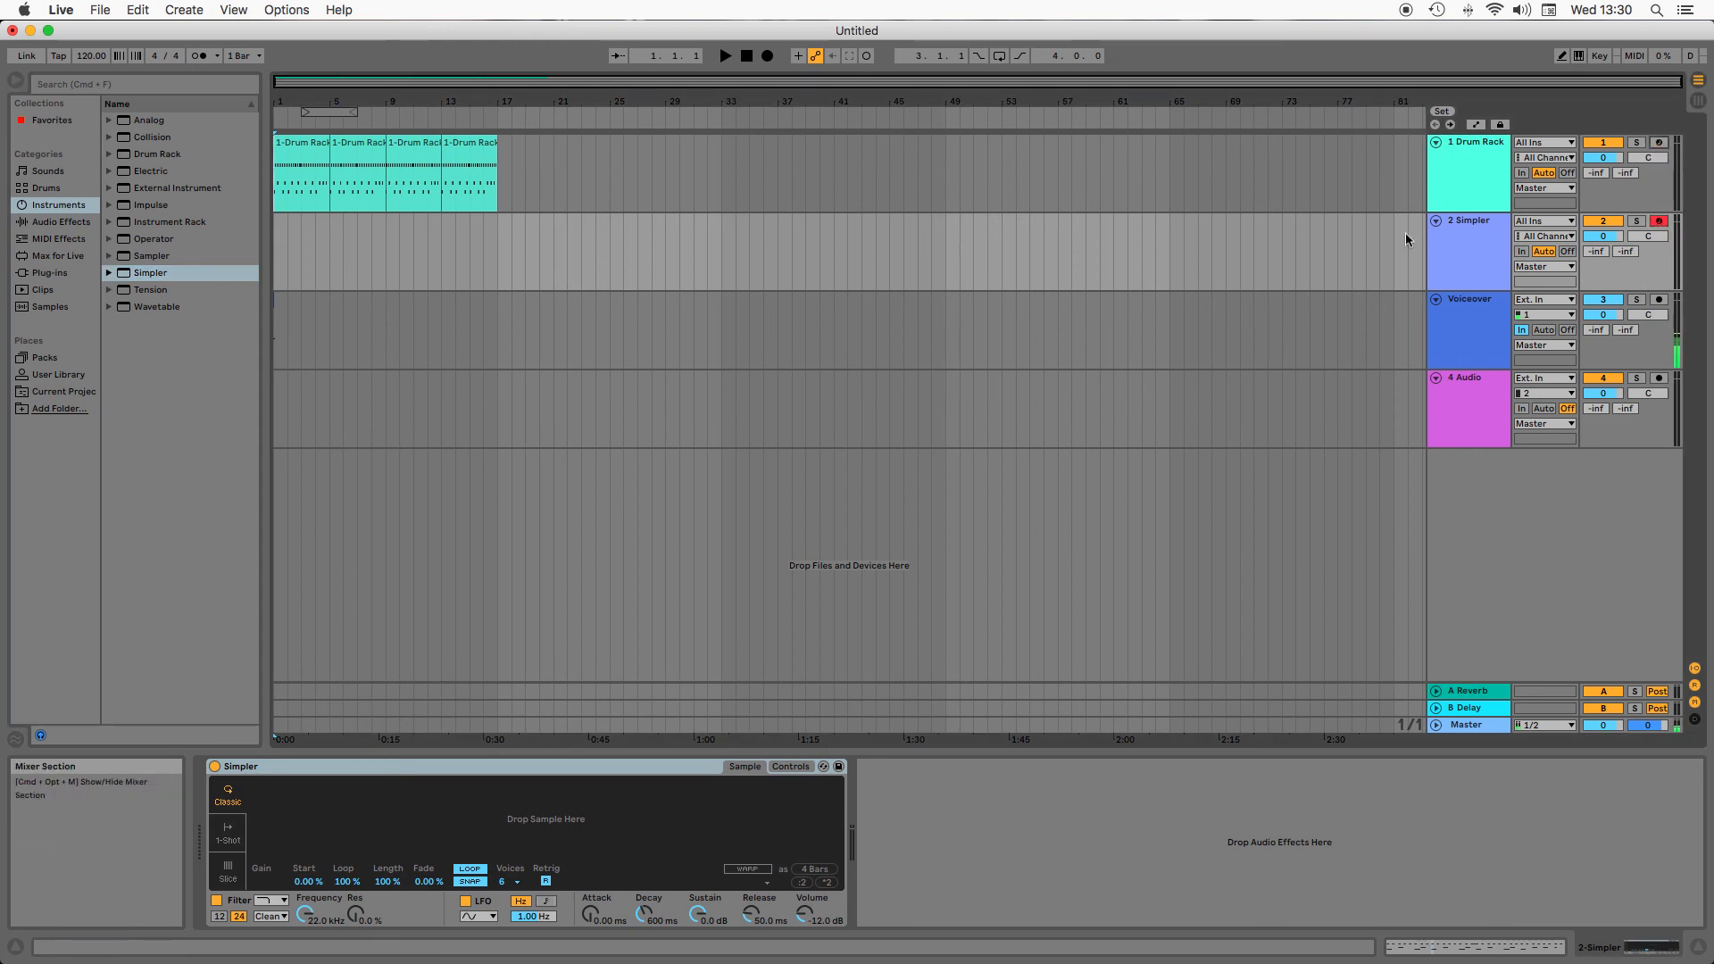
Load SubPhat - Major Fourth.wav from the Live Samples folder in Finder into Simpler and close the Finder window
left_click(1444, 250)
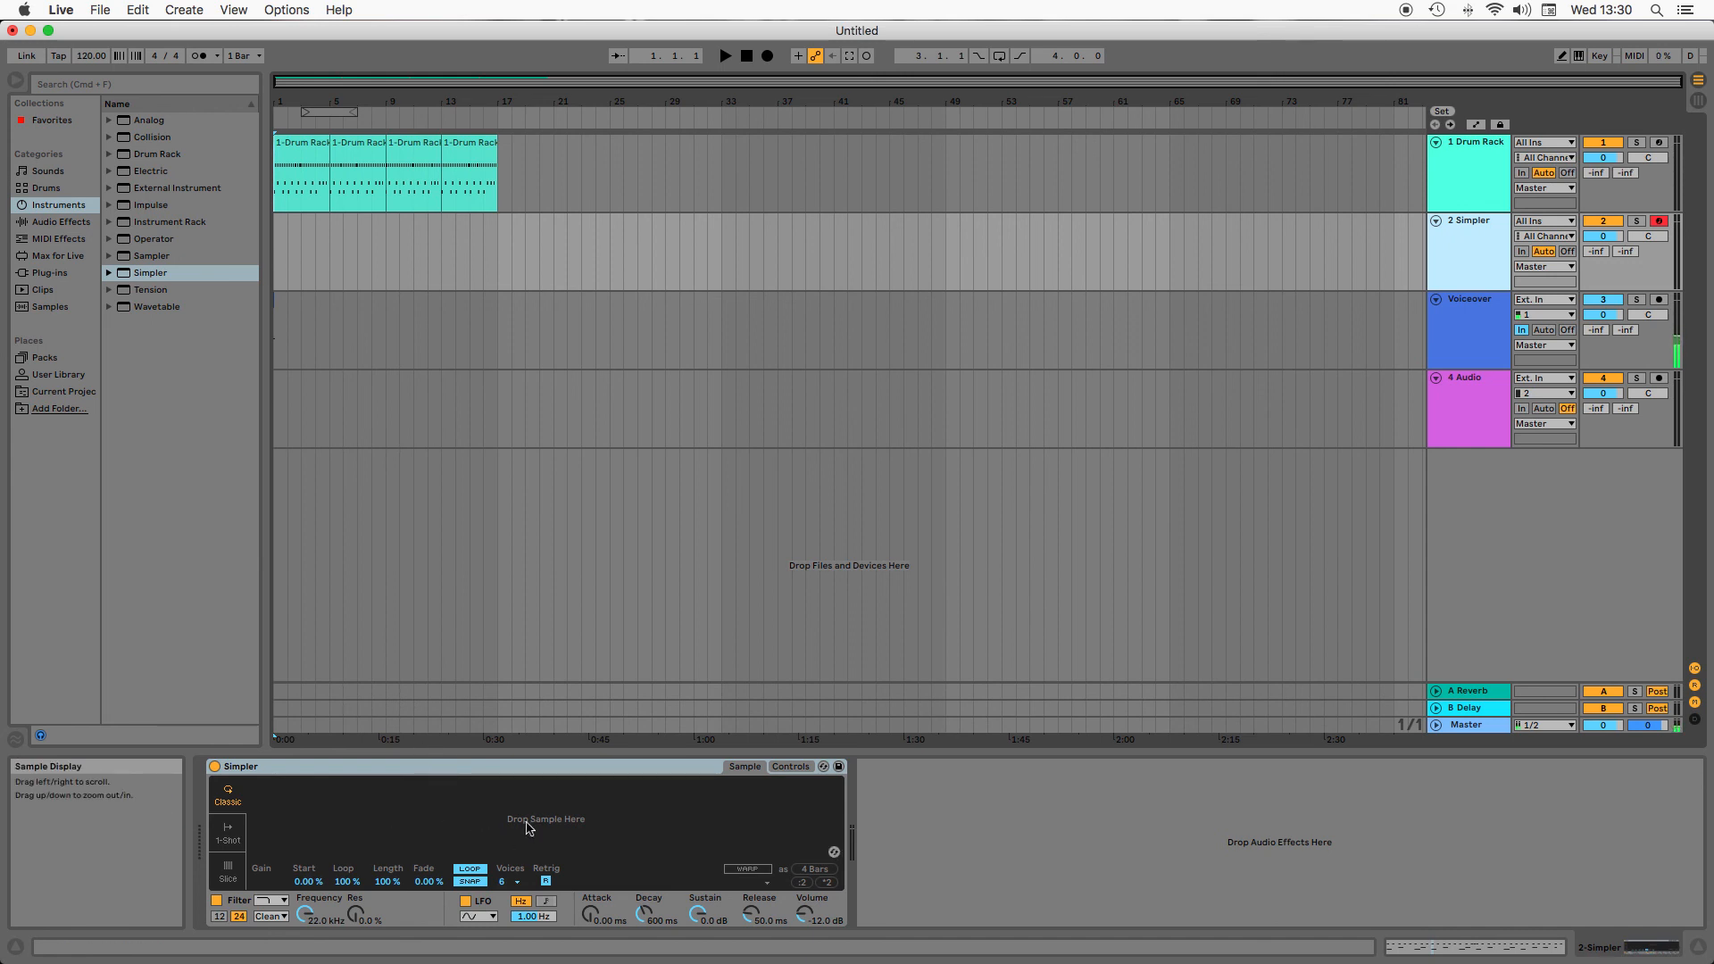
left_click(115, 909)
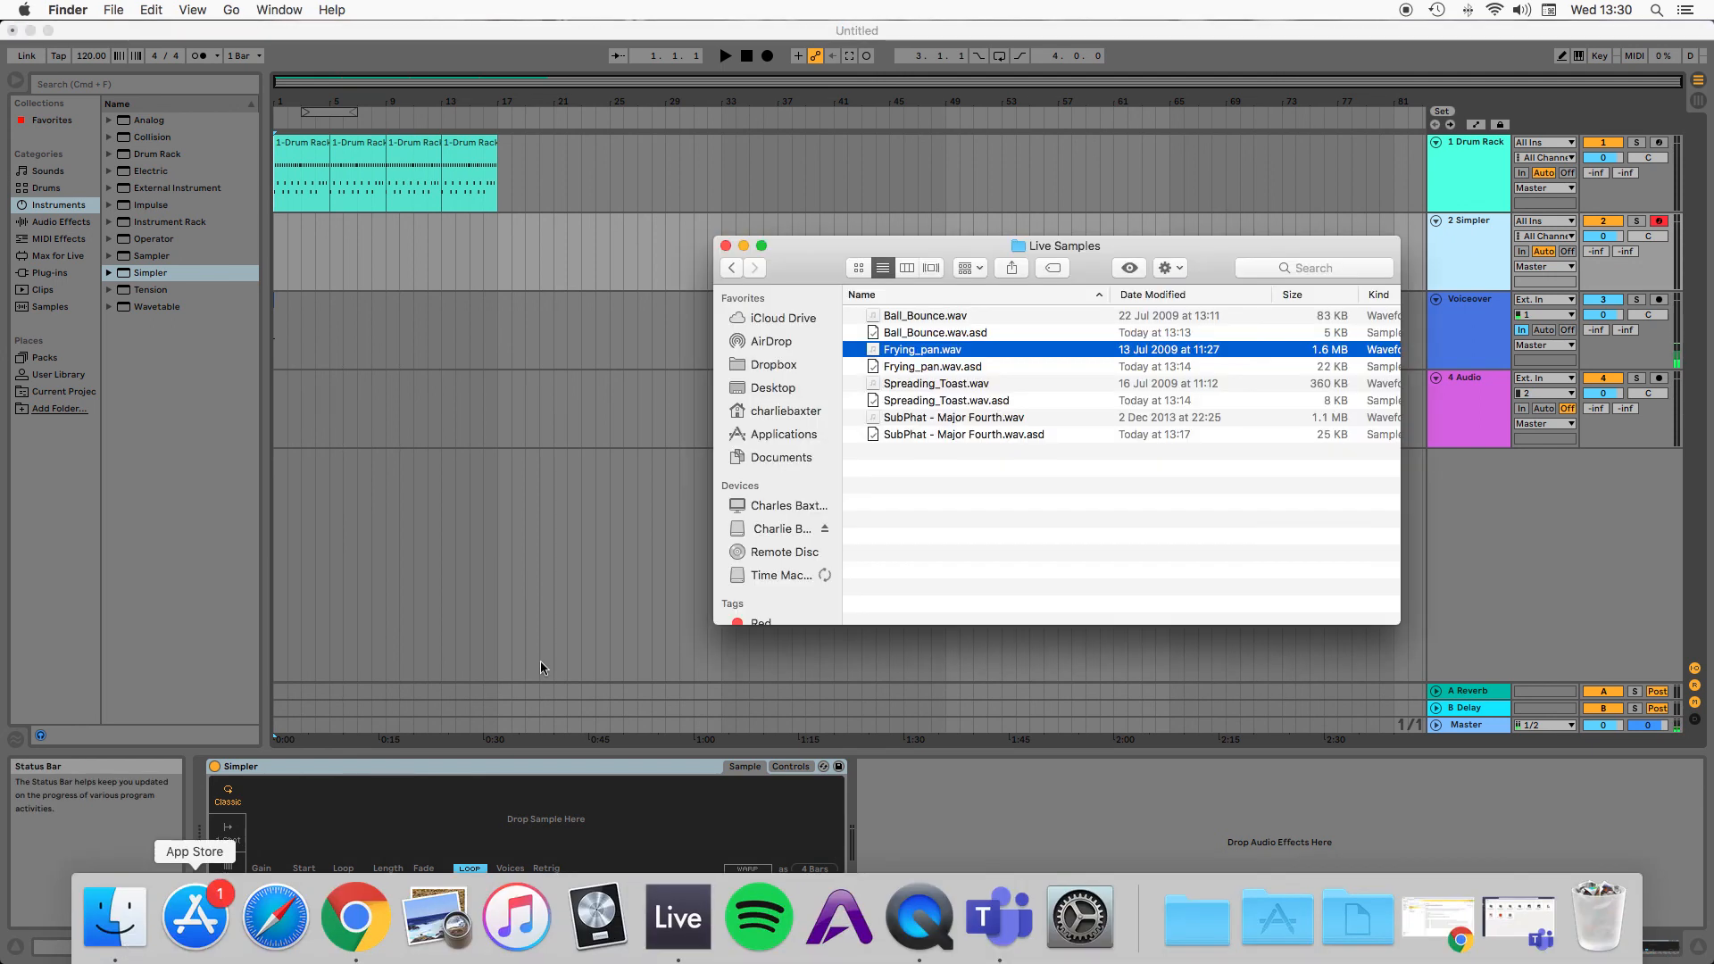
left_click_drag(920, 418, 486, 815)
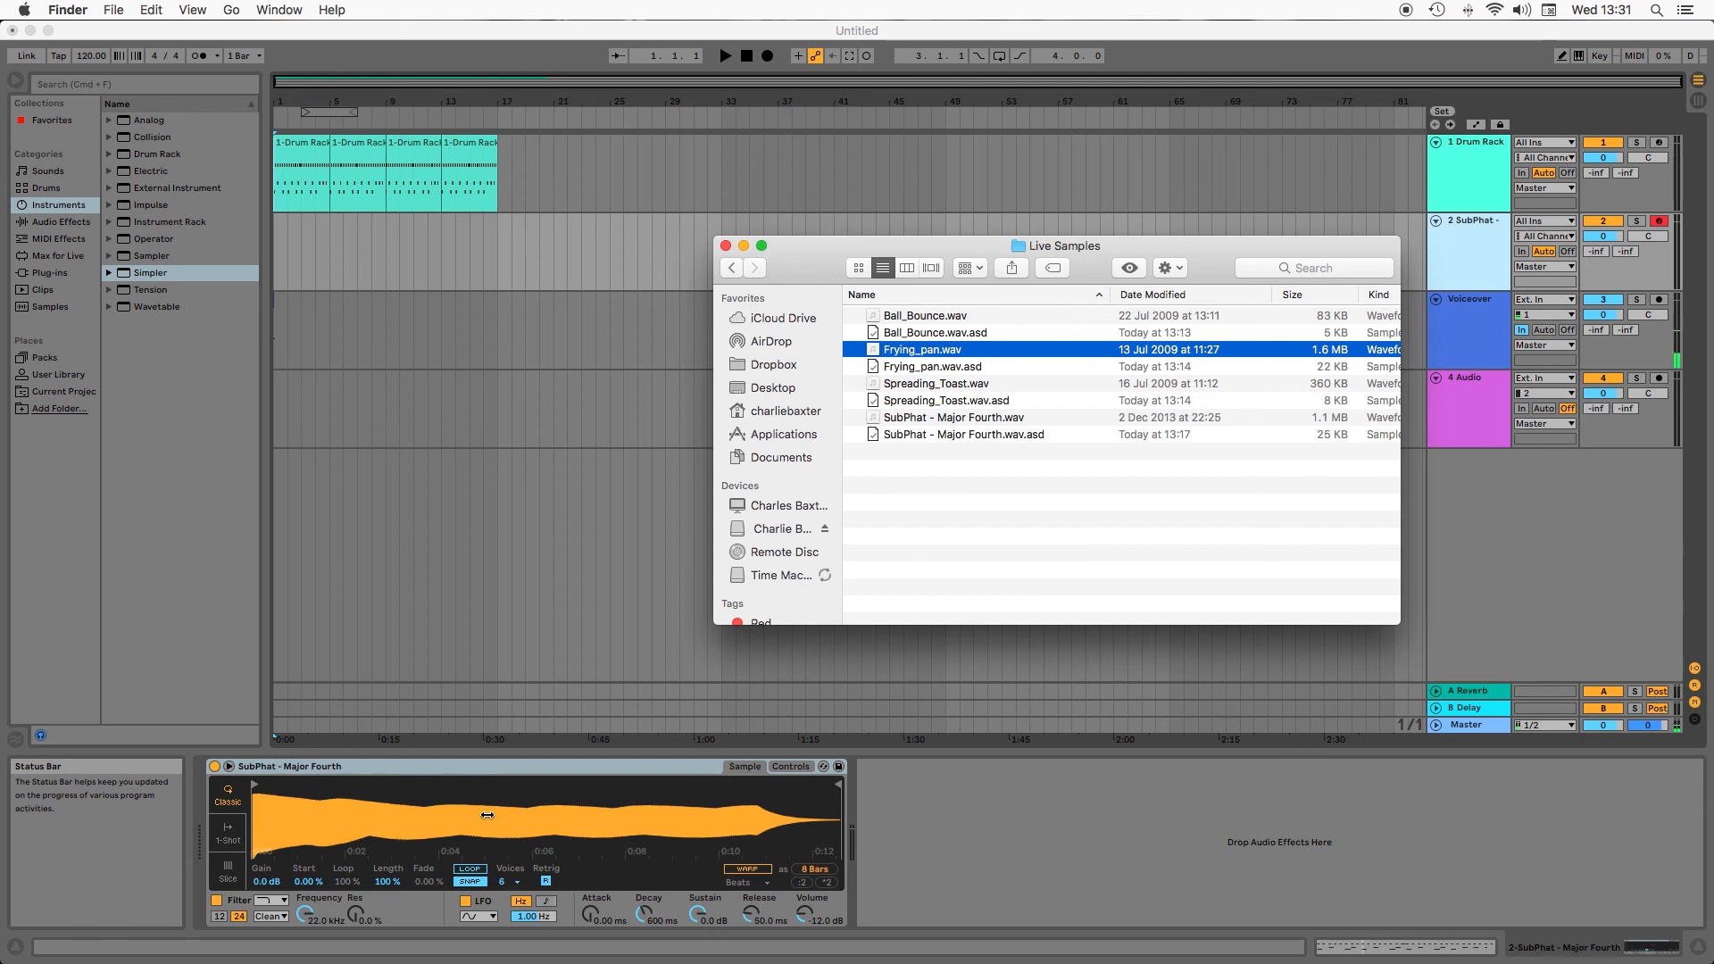
left_click(725, 247)
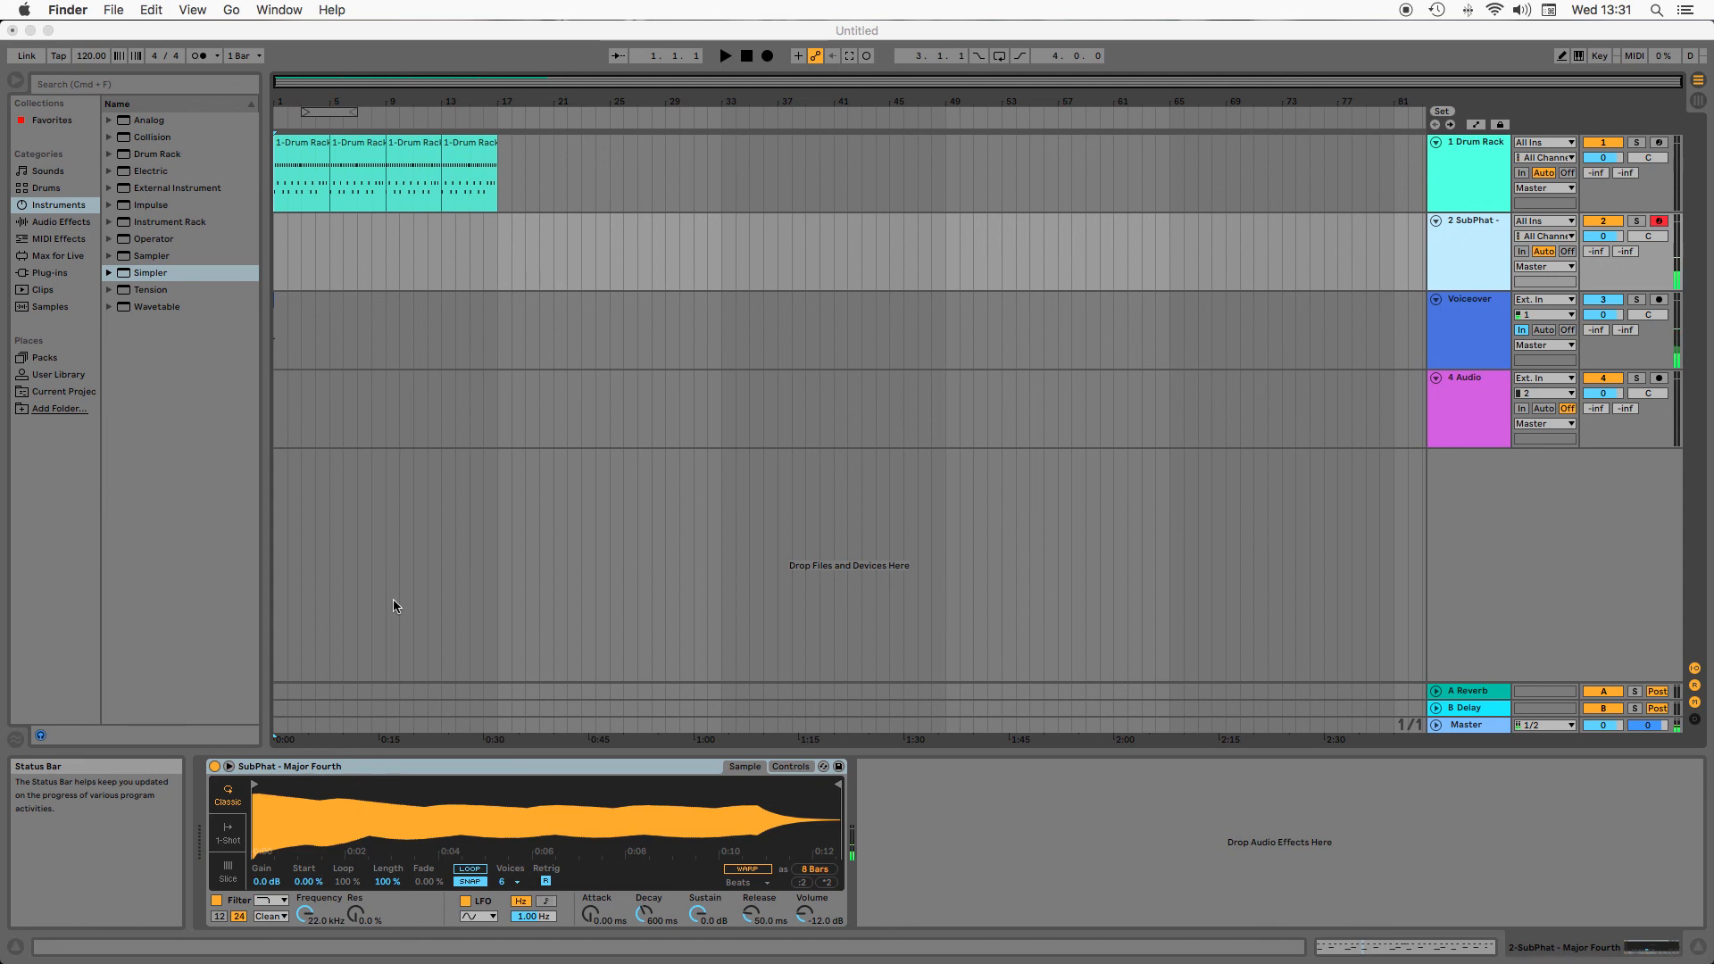
Compare the SubPhat sample with Warp switched on and off, leaving Warp off
left_click(746, 871)
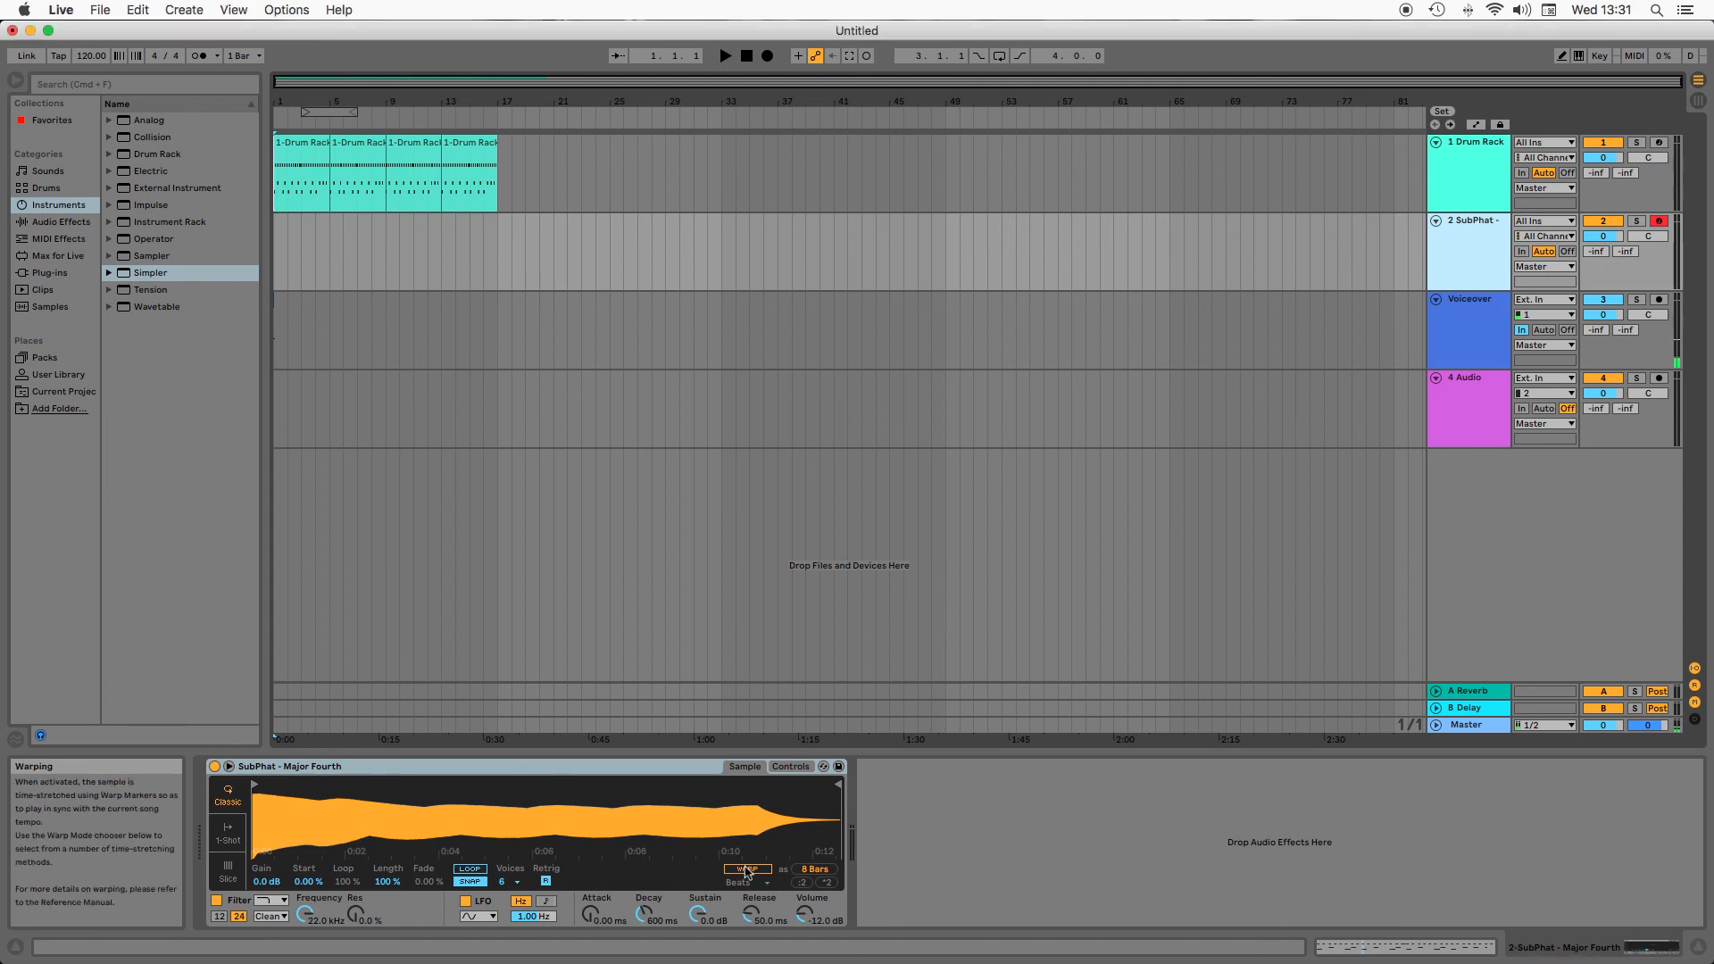
left_click(746, 871)
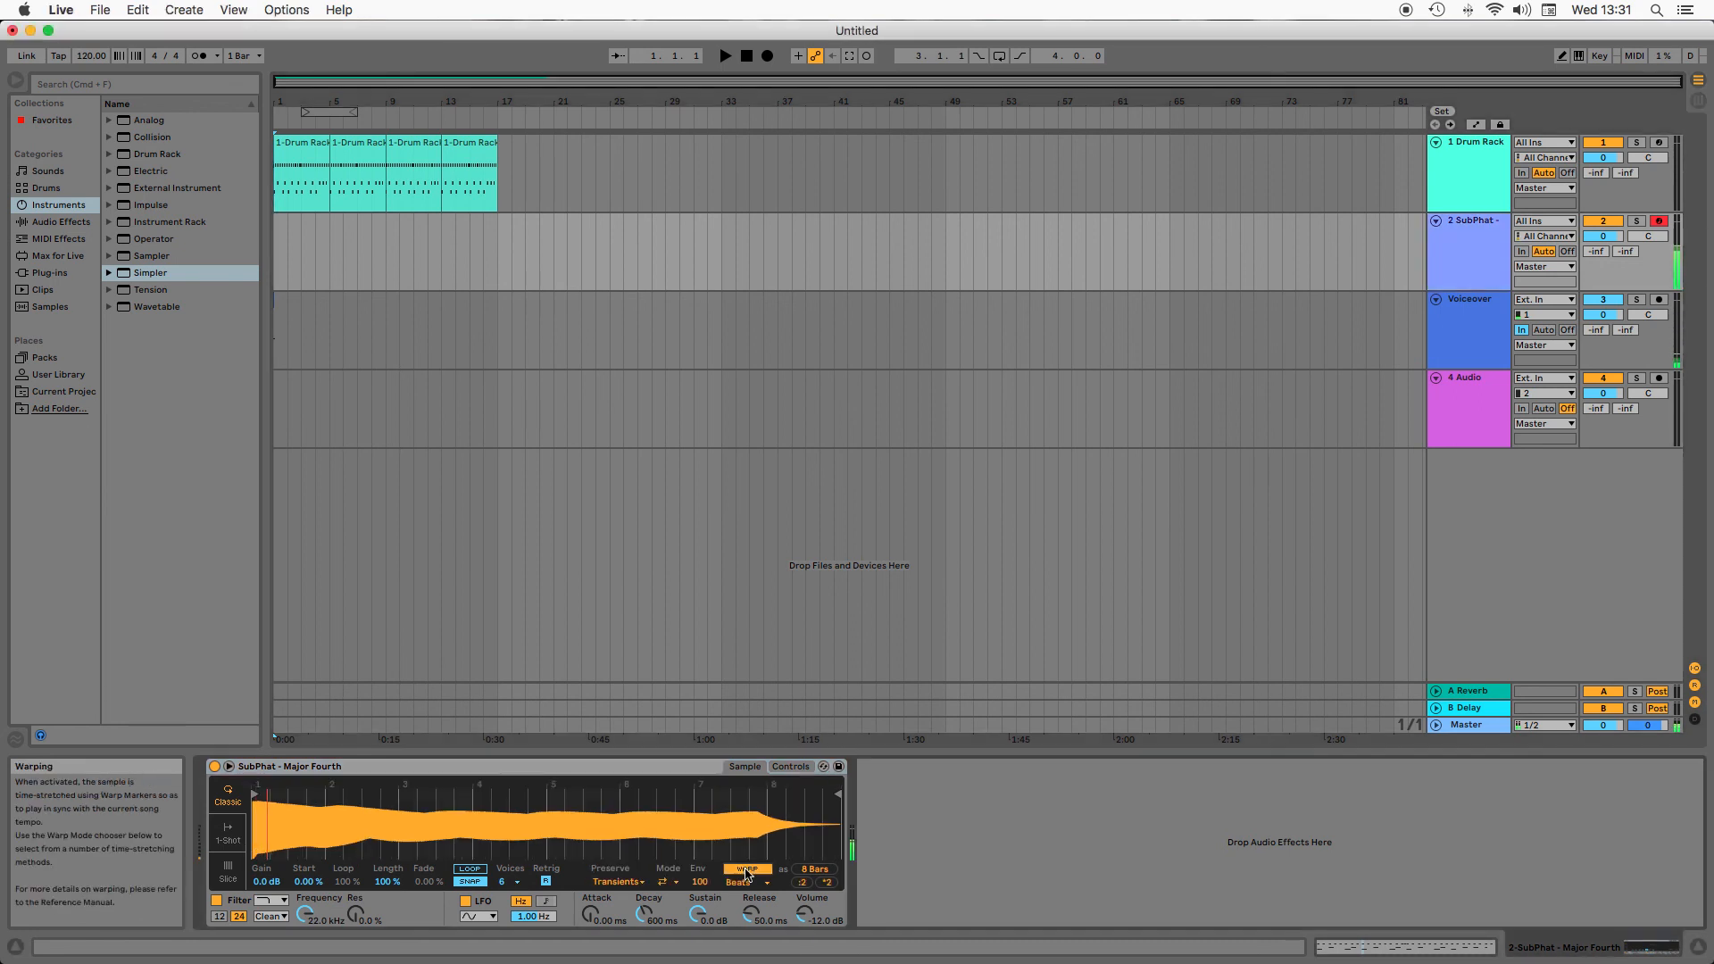
left_click(746, 871)
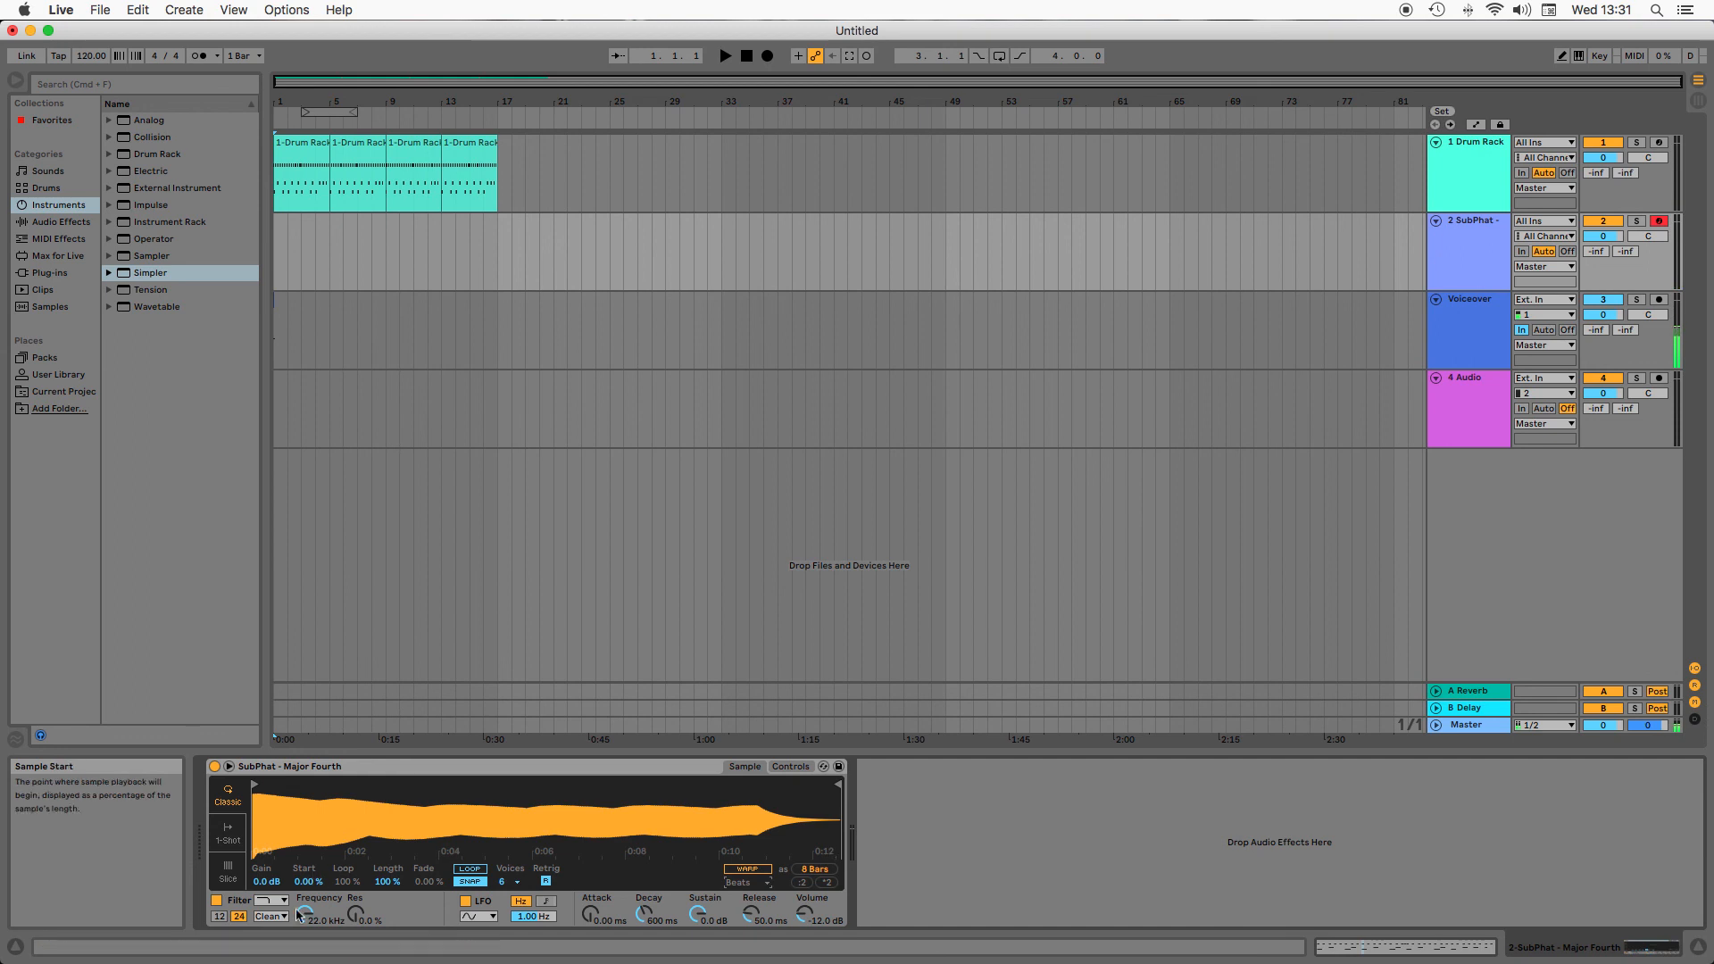
Toggle Simpler's filter off and on, and set its cutoff Frequency to 2.20 kHz
left_click(216, 900)
left_click(216, 902)
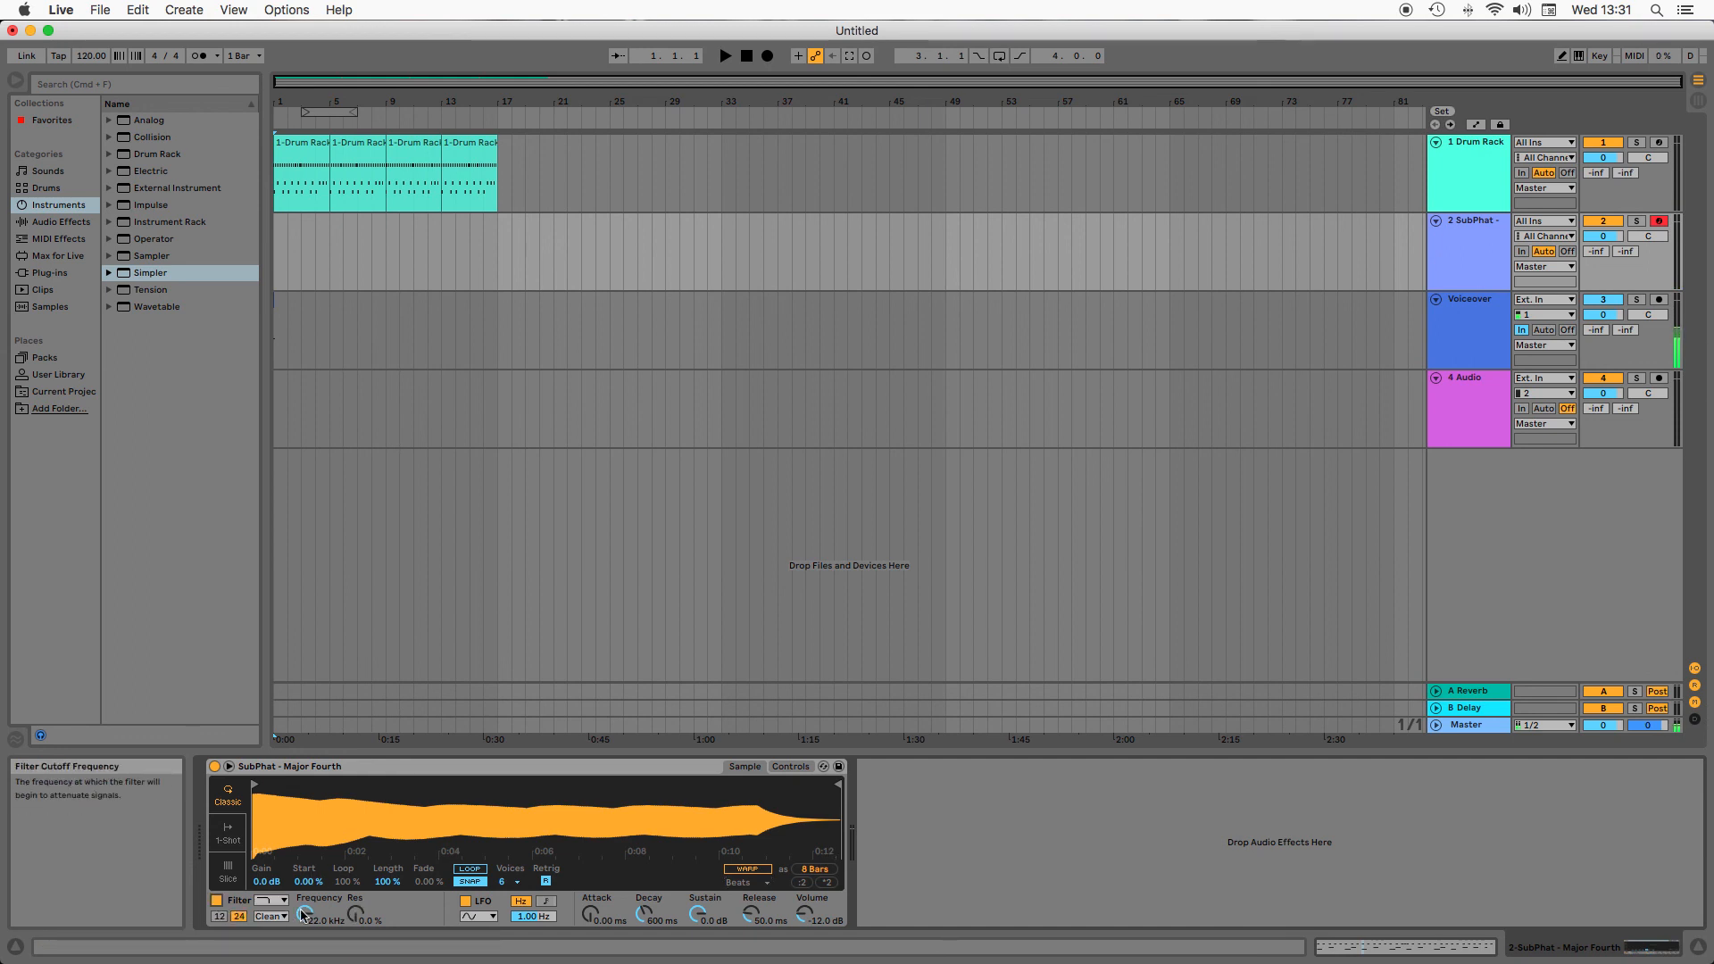
left_click_drag(304, 915, 304, 937)
left_click_drag(305, 915, 305, 898)
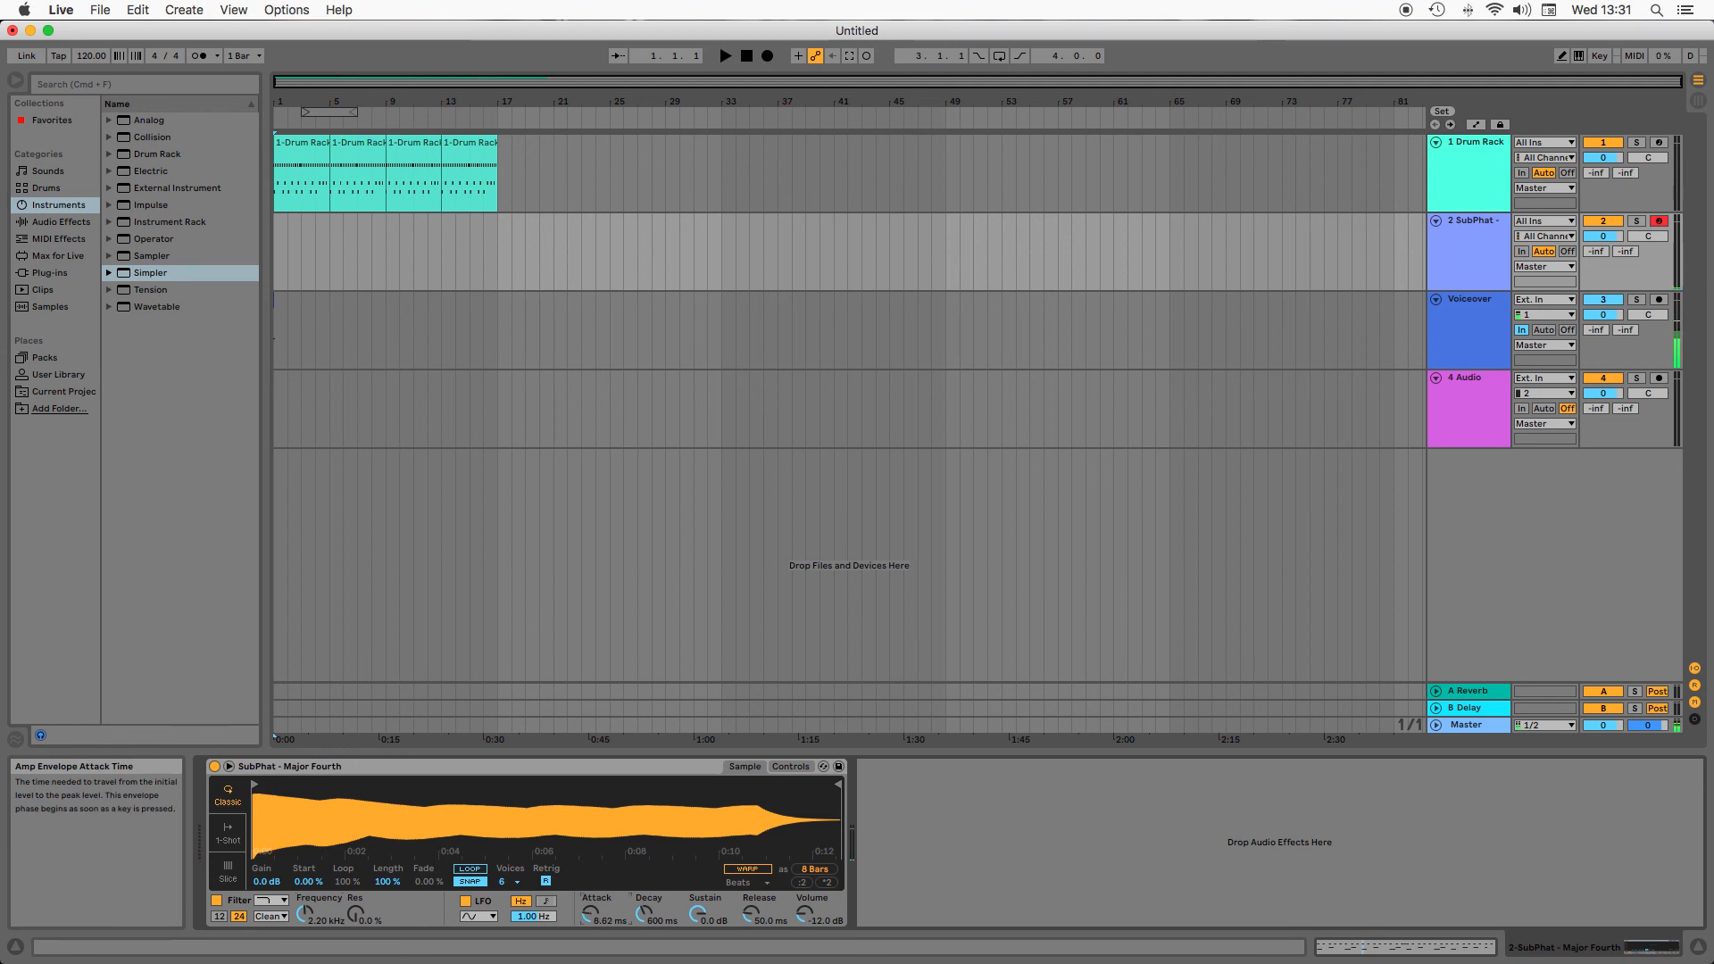
Try a slow envelope in Simpler with a 1.20 s Attack and a longer Release
left_click_drag(591, 912, 594, 928)
left_click_drag(749, 929, 750, 901)
left_click_drag(593, 925, 592, 911)
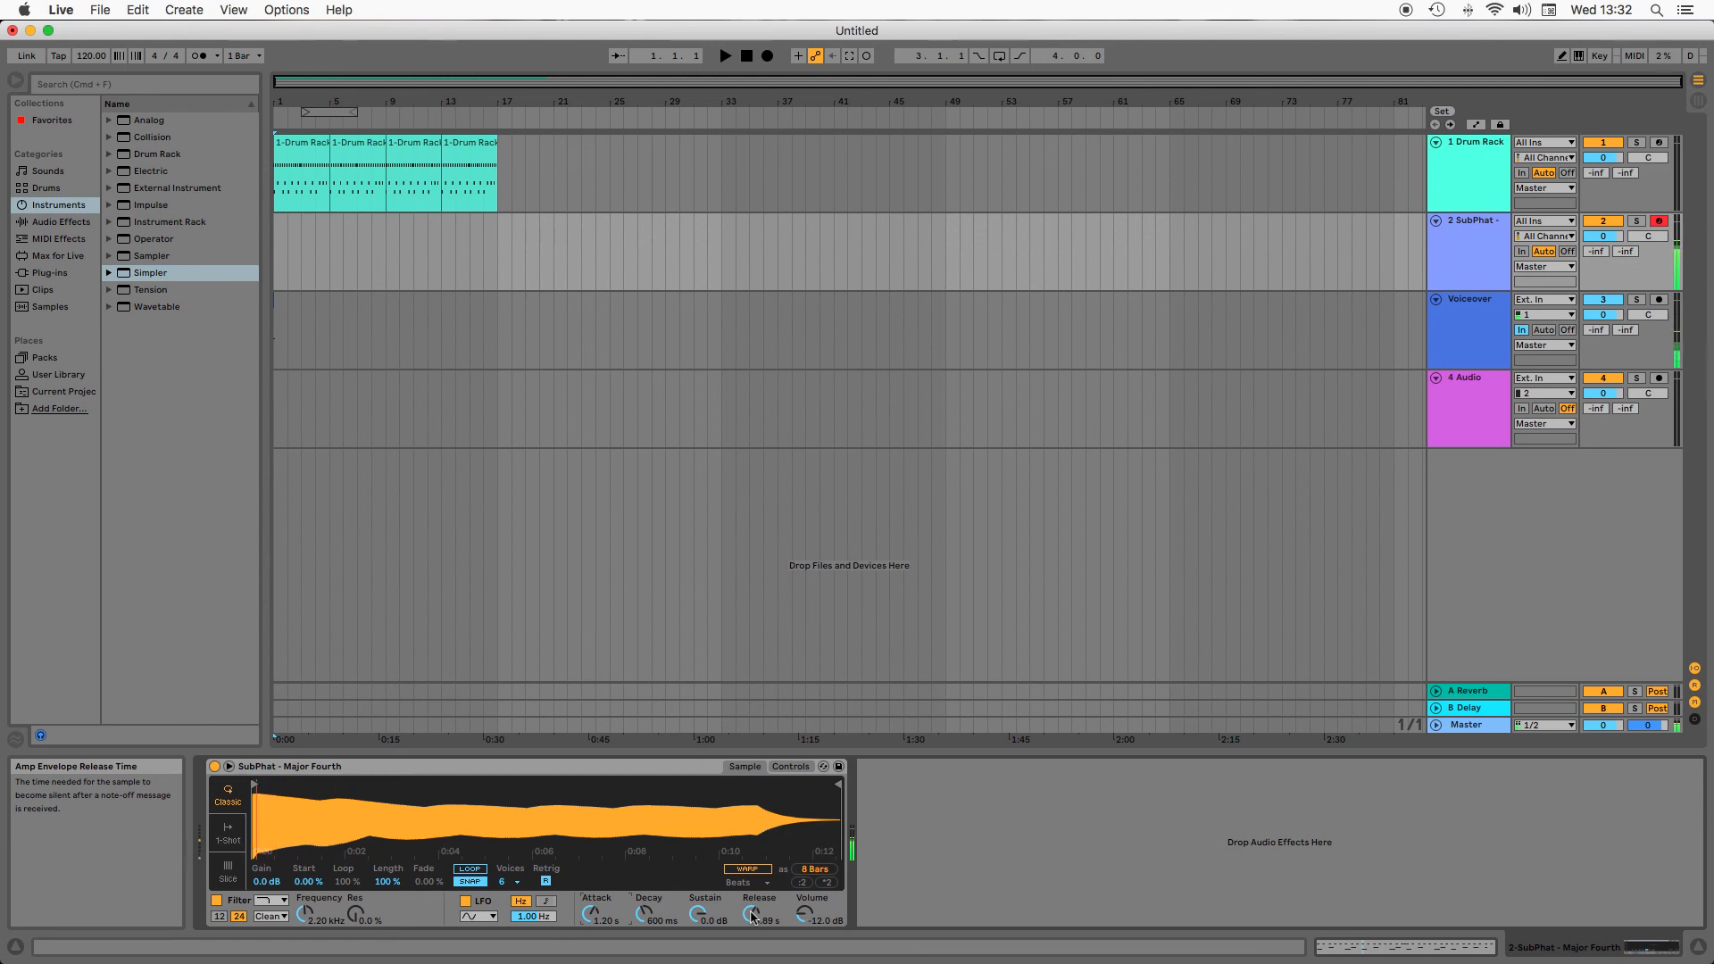
Set Simpler's Attack to 0.12 ms, Decay to 112 ms, Release to 1.00 ms, filter Frequency to 4.23 kHz and Res to 0.0 %
left_click_drag(591, 914, 641, 947)
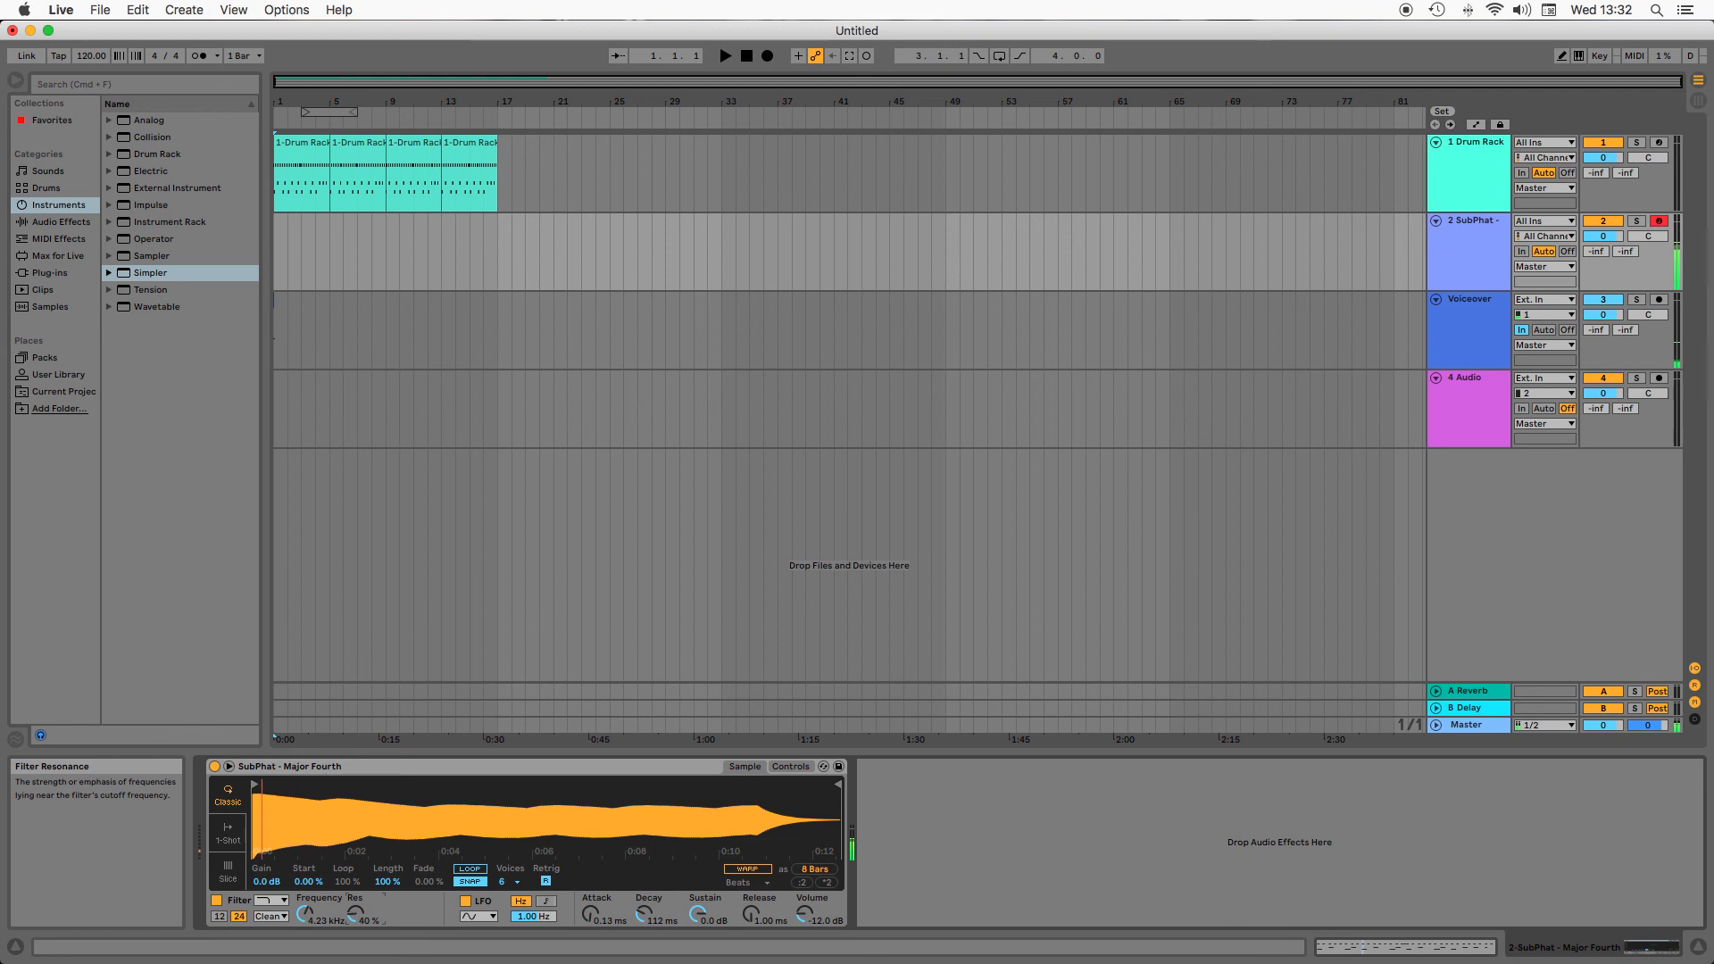
left_click_drag(357, 916, 359, 959)
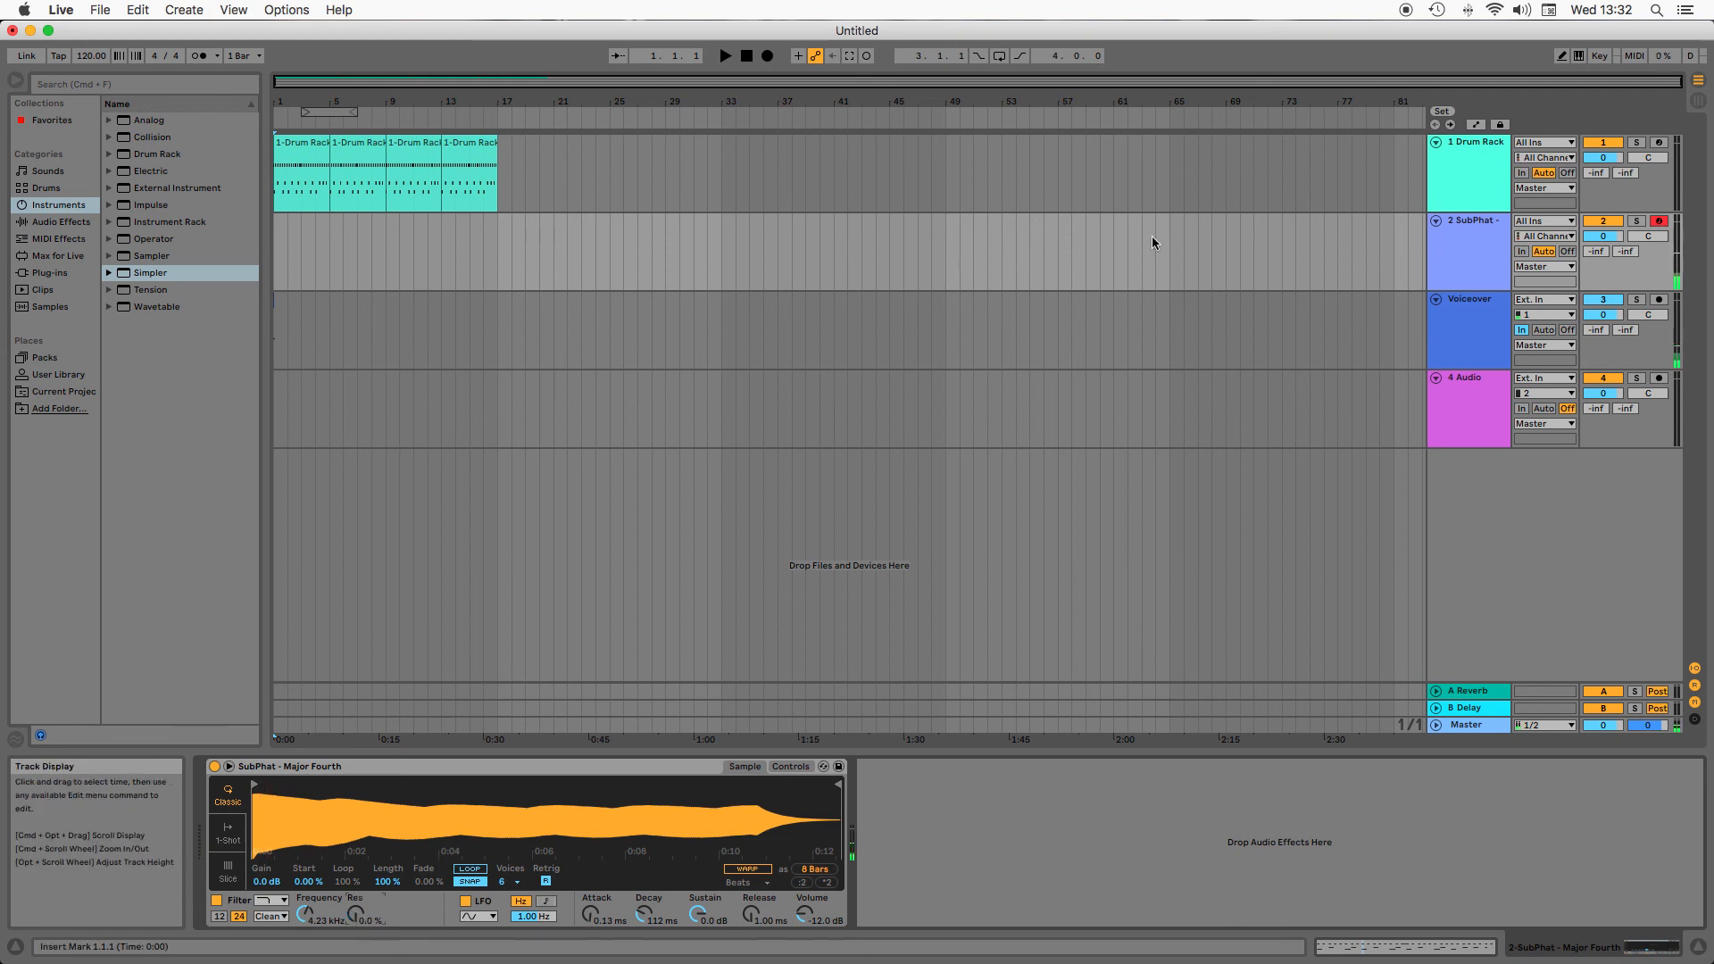
Record an eight-bar melody on the SubPhat track over the drums and quantize all notes in the recorded clip
left_click(767, 57)
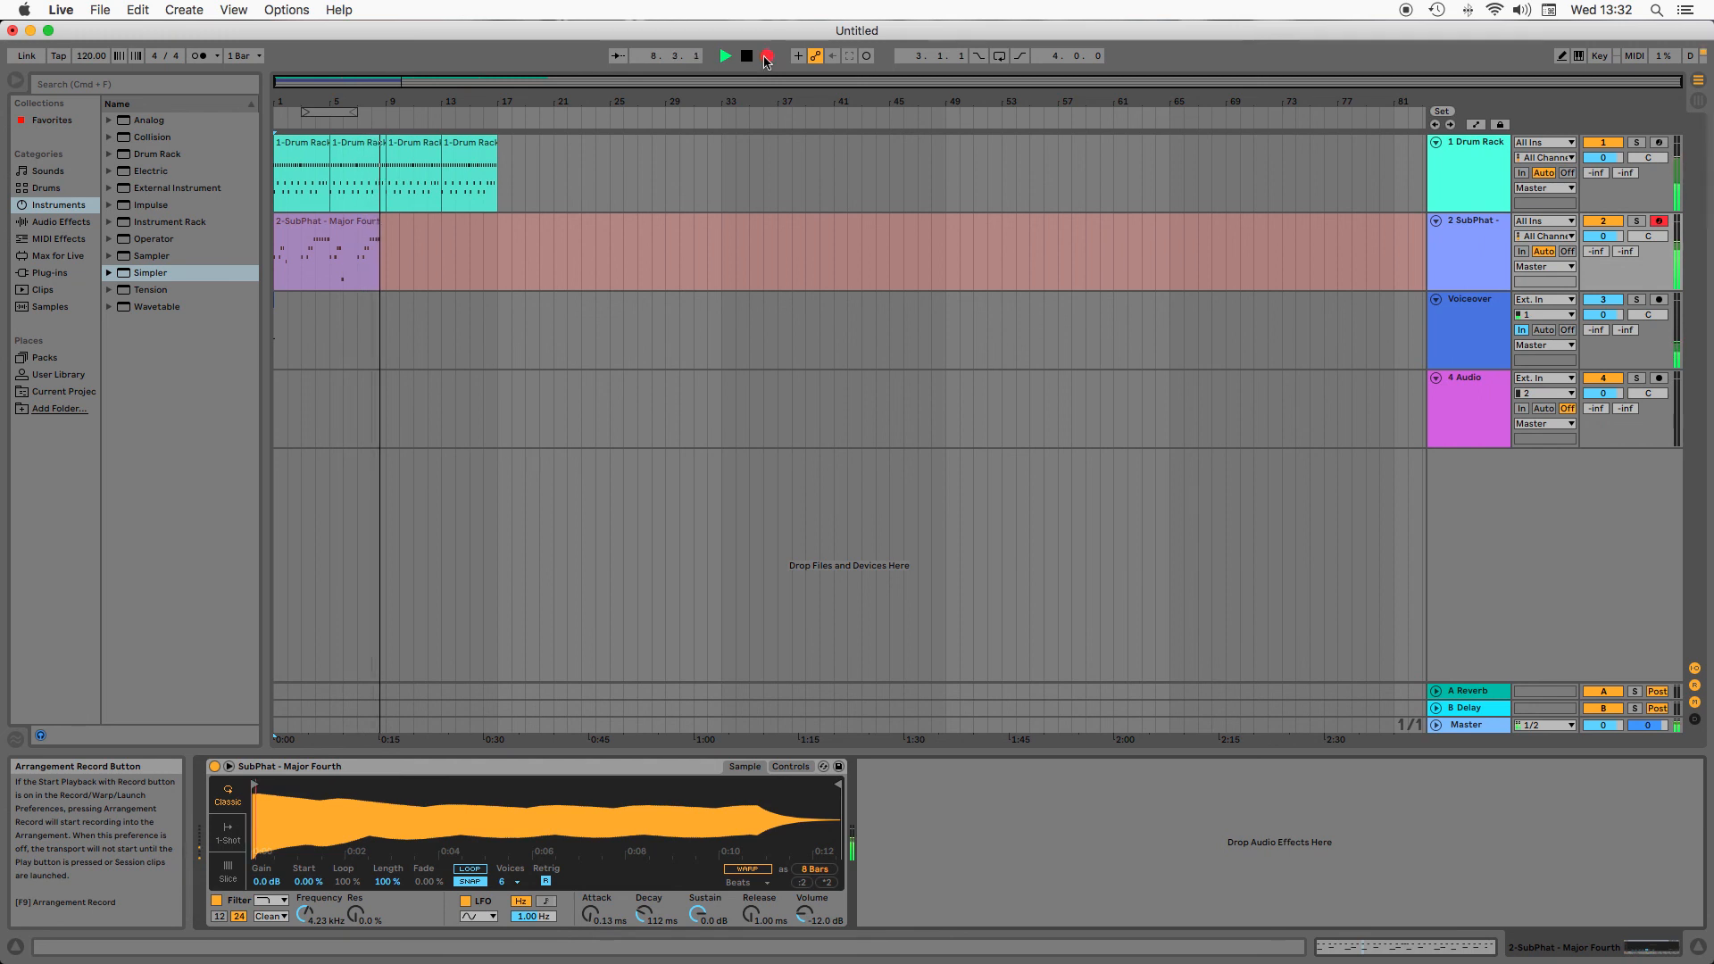
left_click(750, 59)
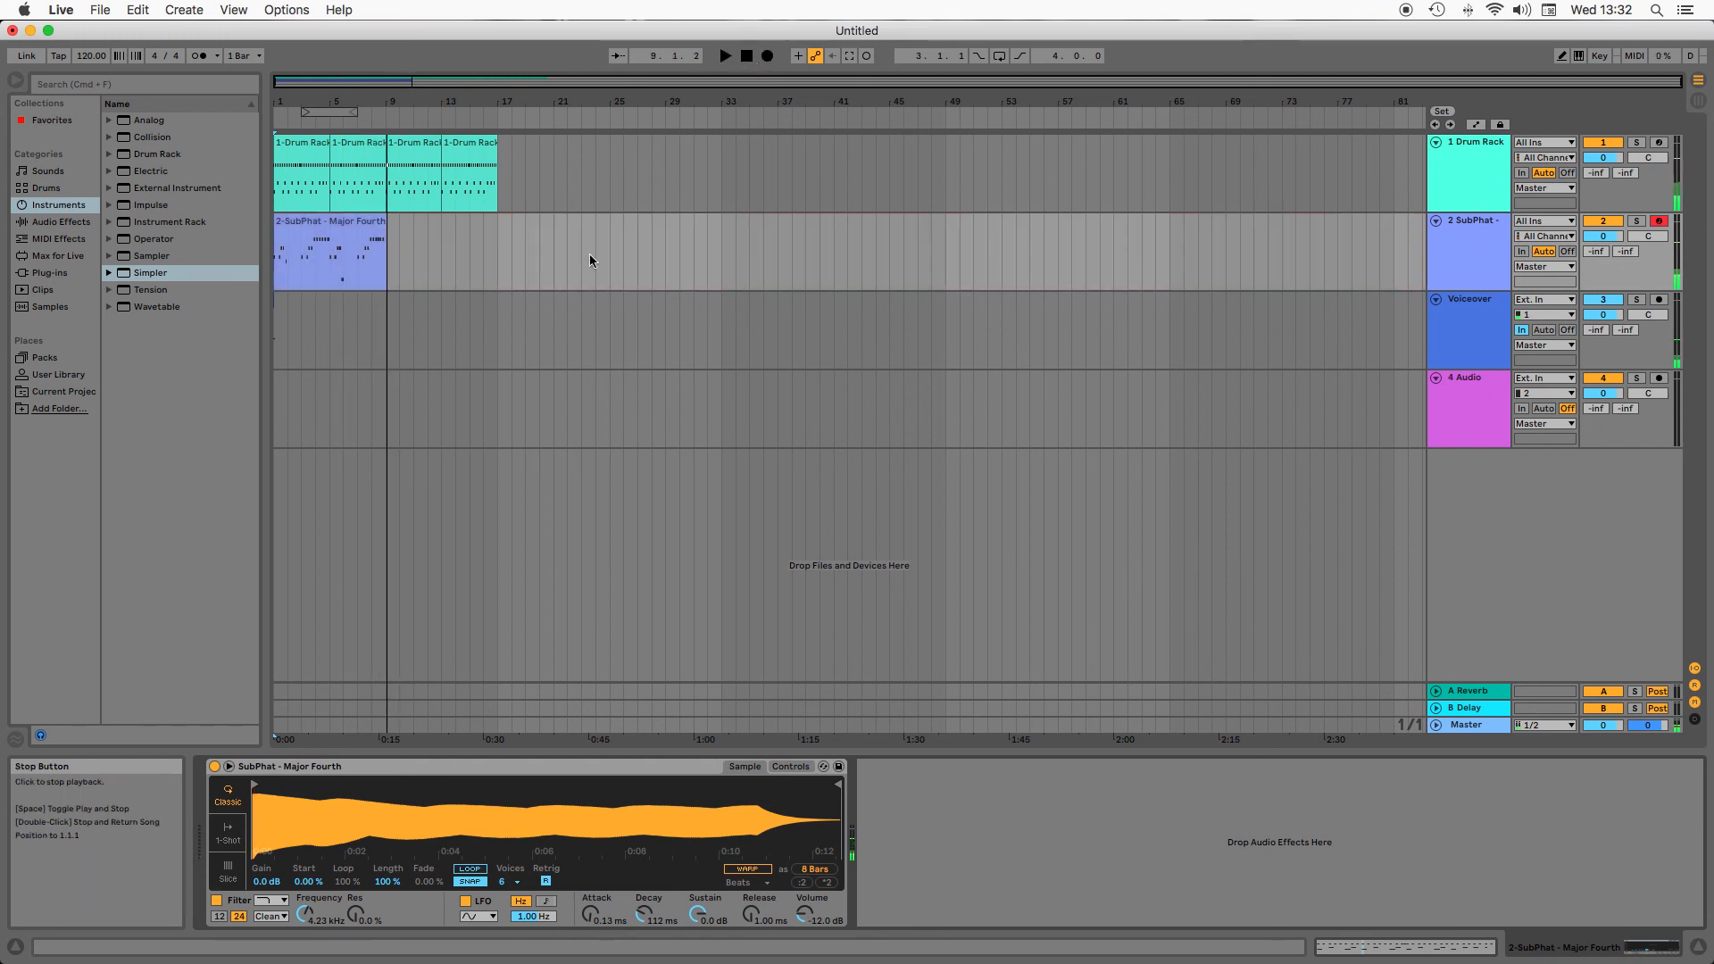
left_click(361, 282)
double_click(340, 263)
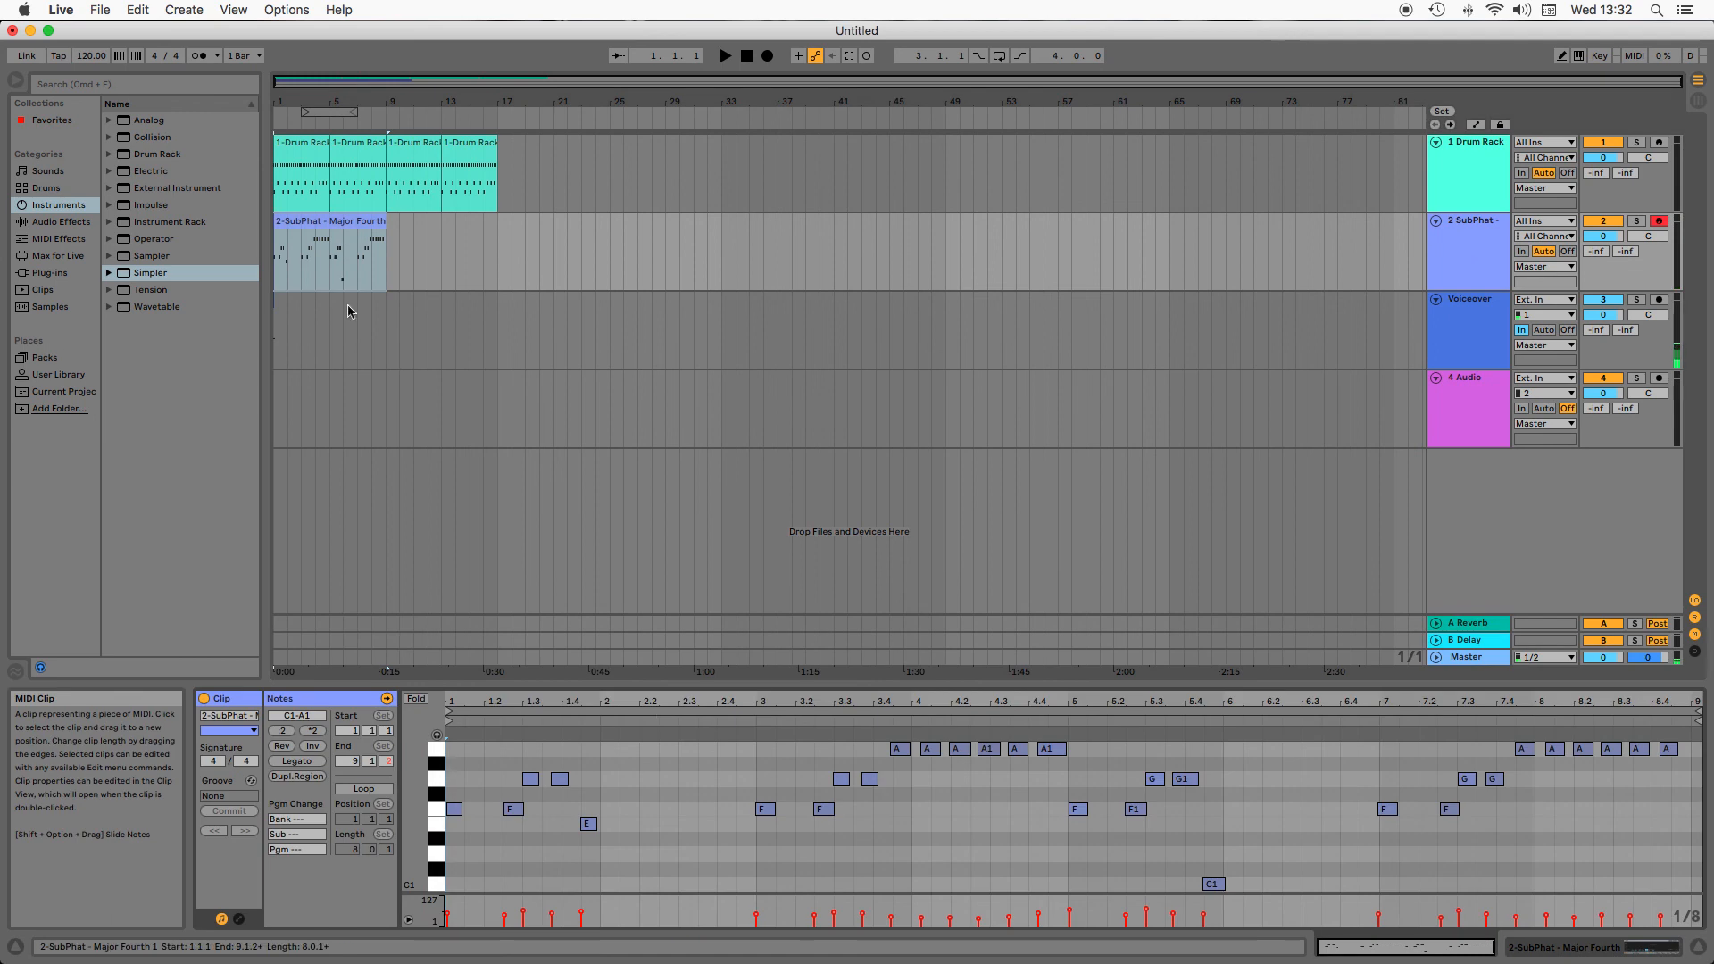
left_click(671, 748)
left_click(138, 10)
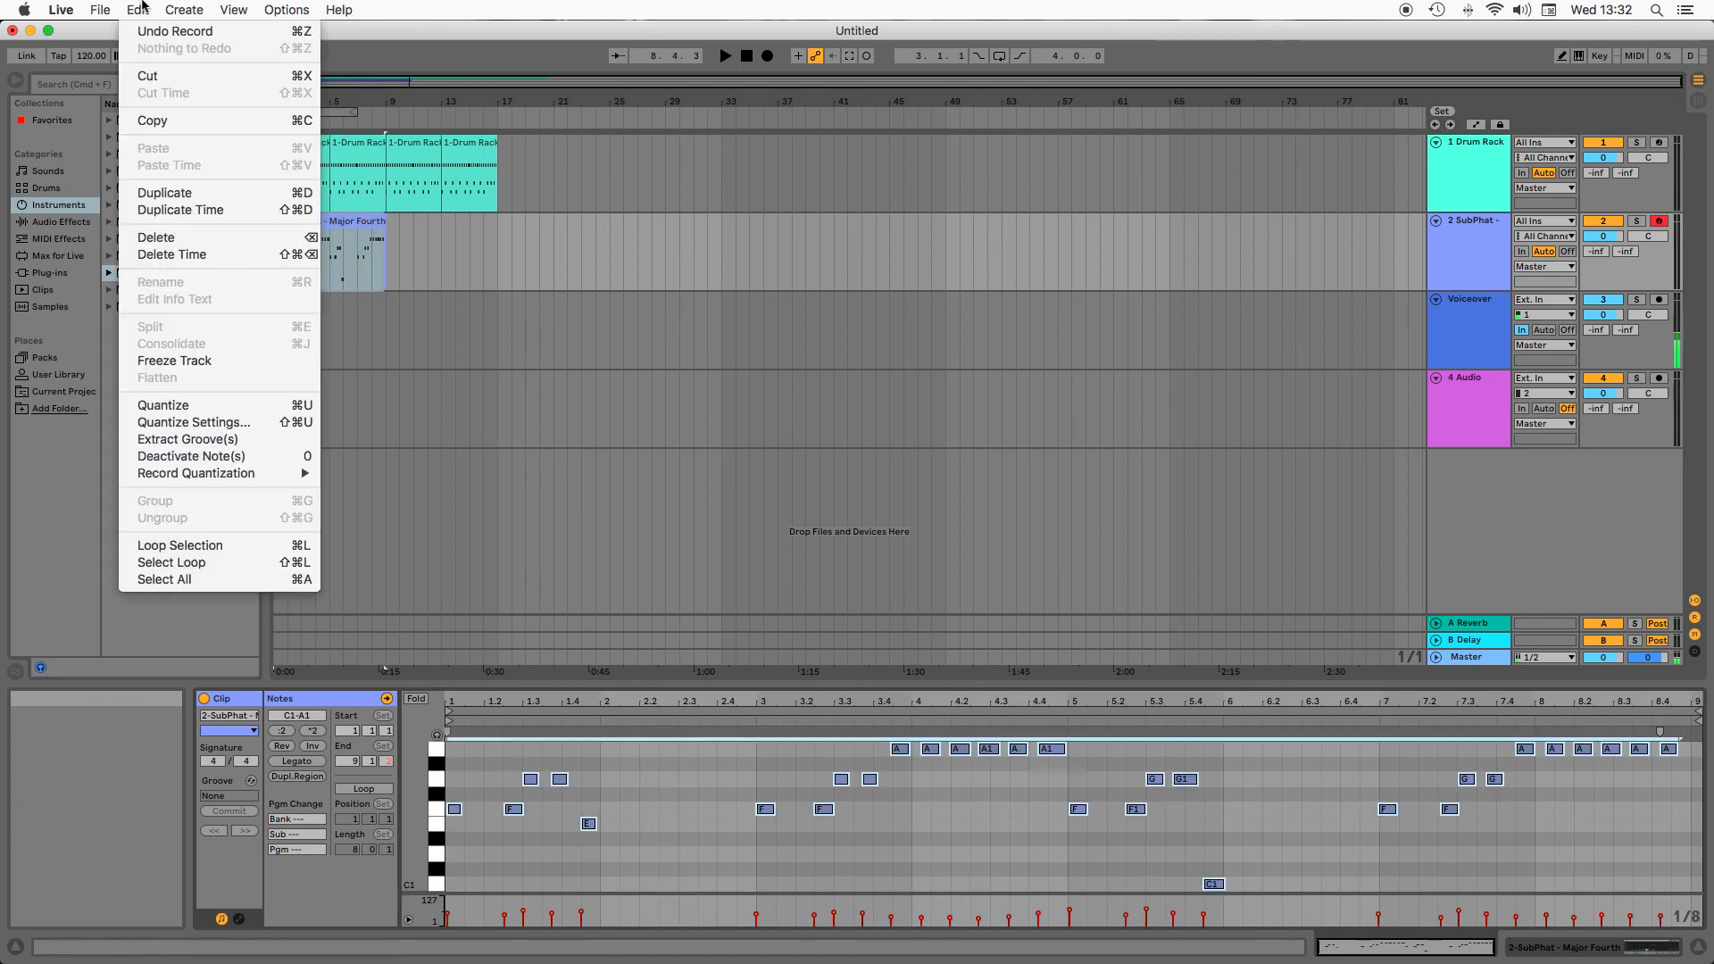
left_click(164, 405)
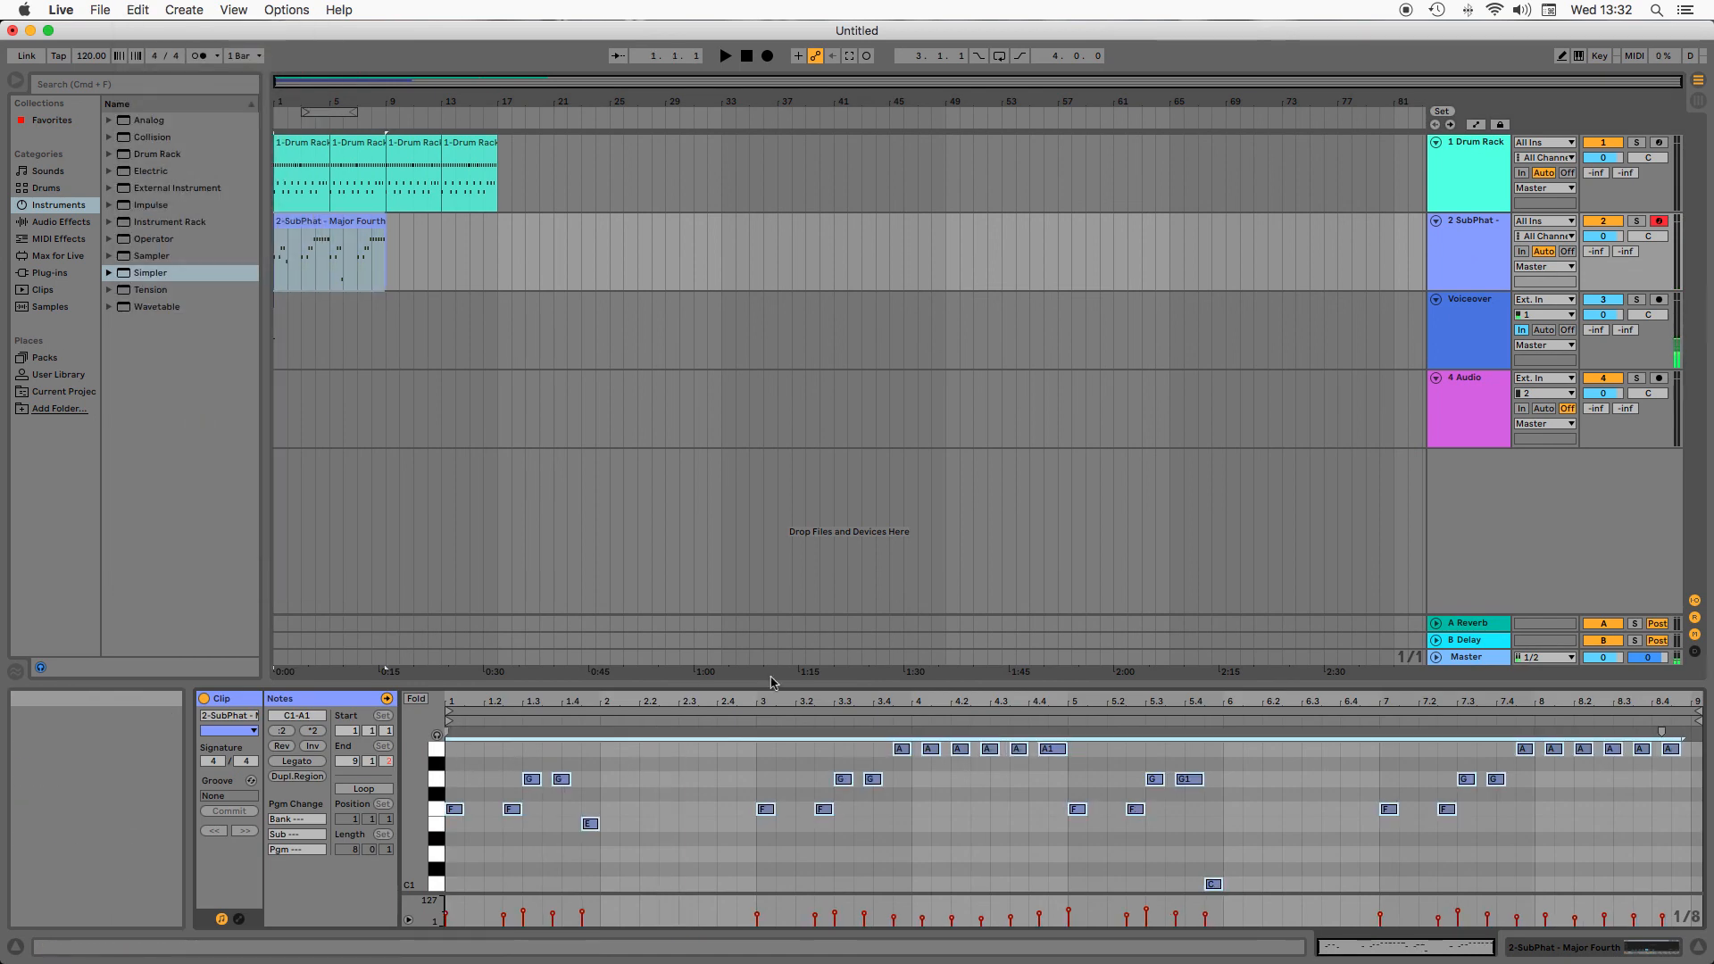
Move the E note in bar 1 of the SubPhat clip up to F and play the arrangement to check it
left_click(727, 775)
key("space")
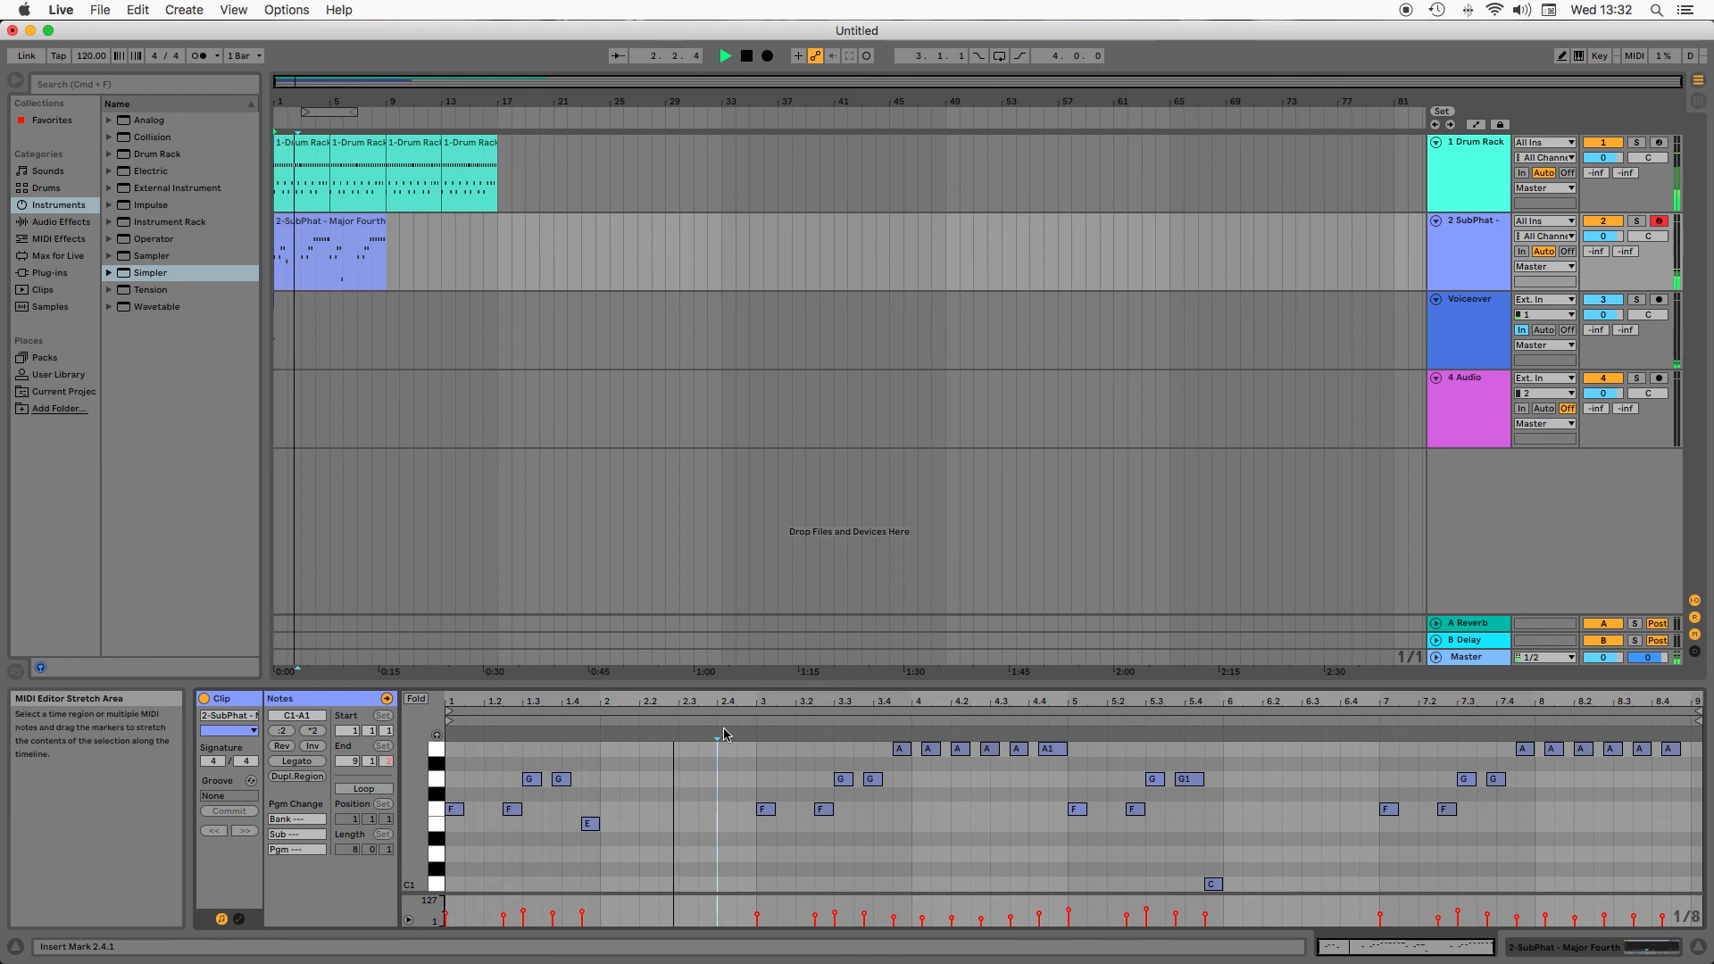
left_click_drag(591, 823, 591, 809)
left_click(703, 776)
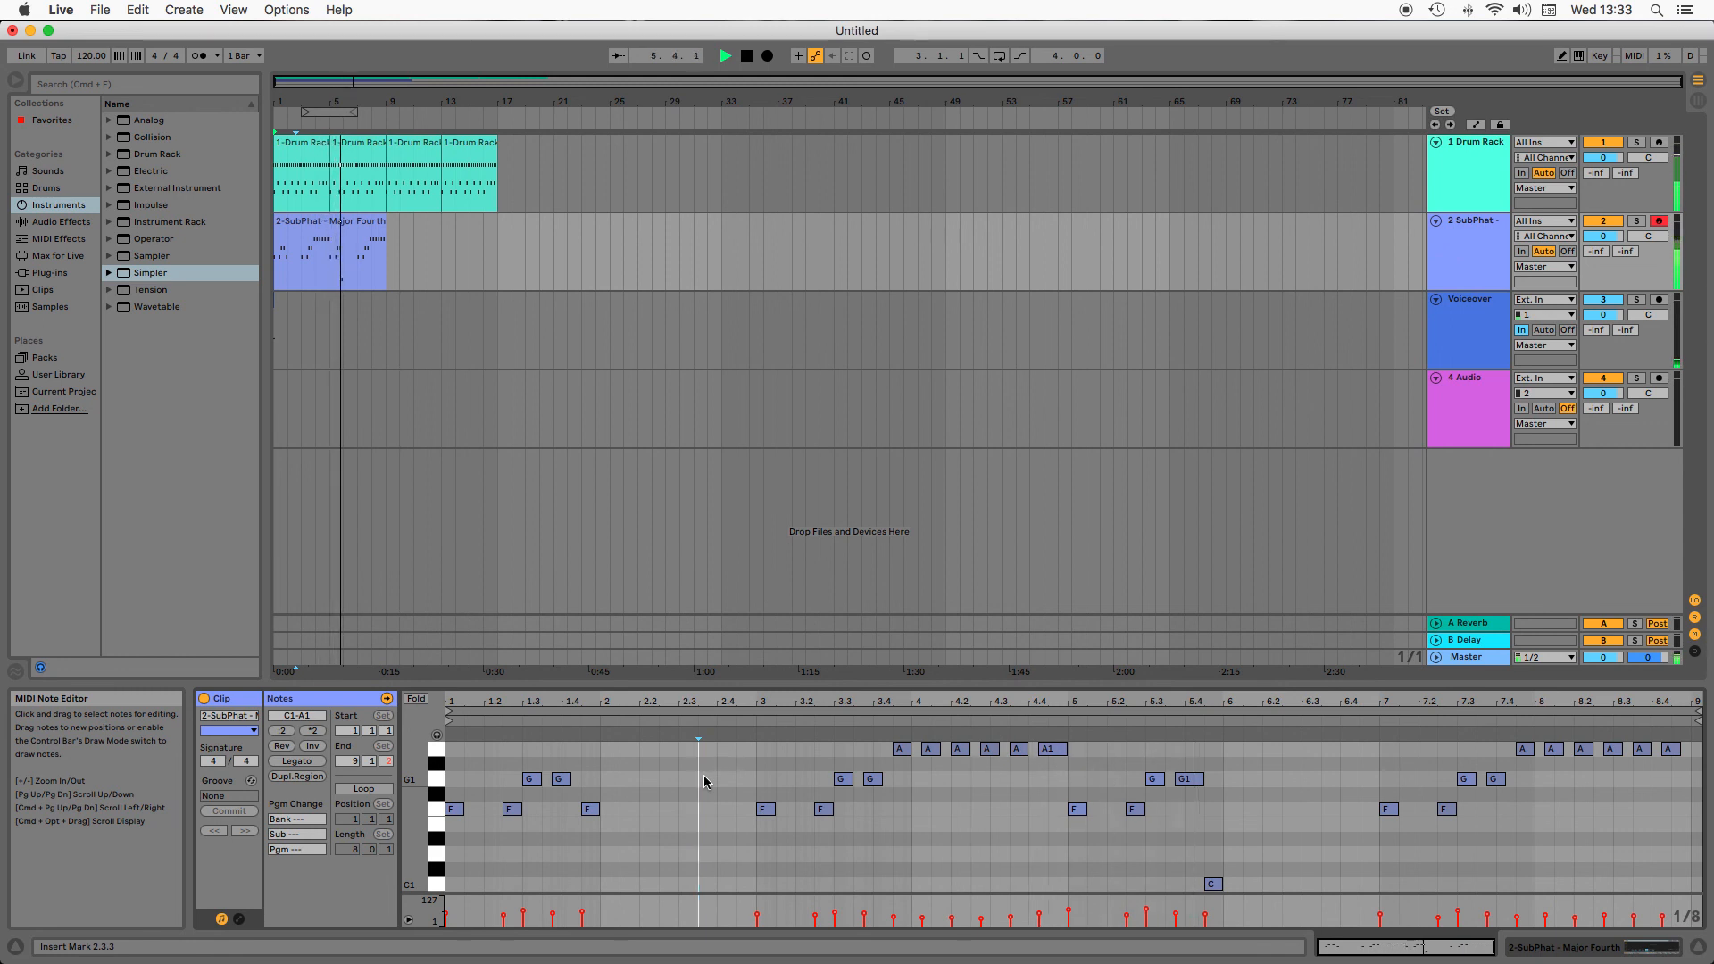
key("space")
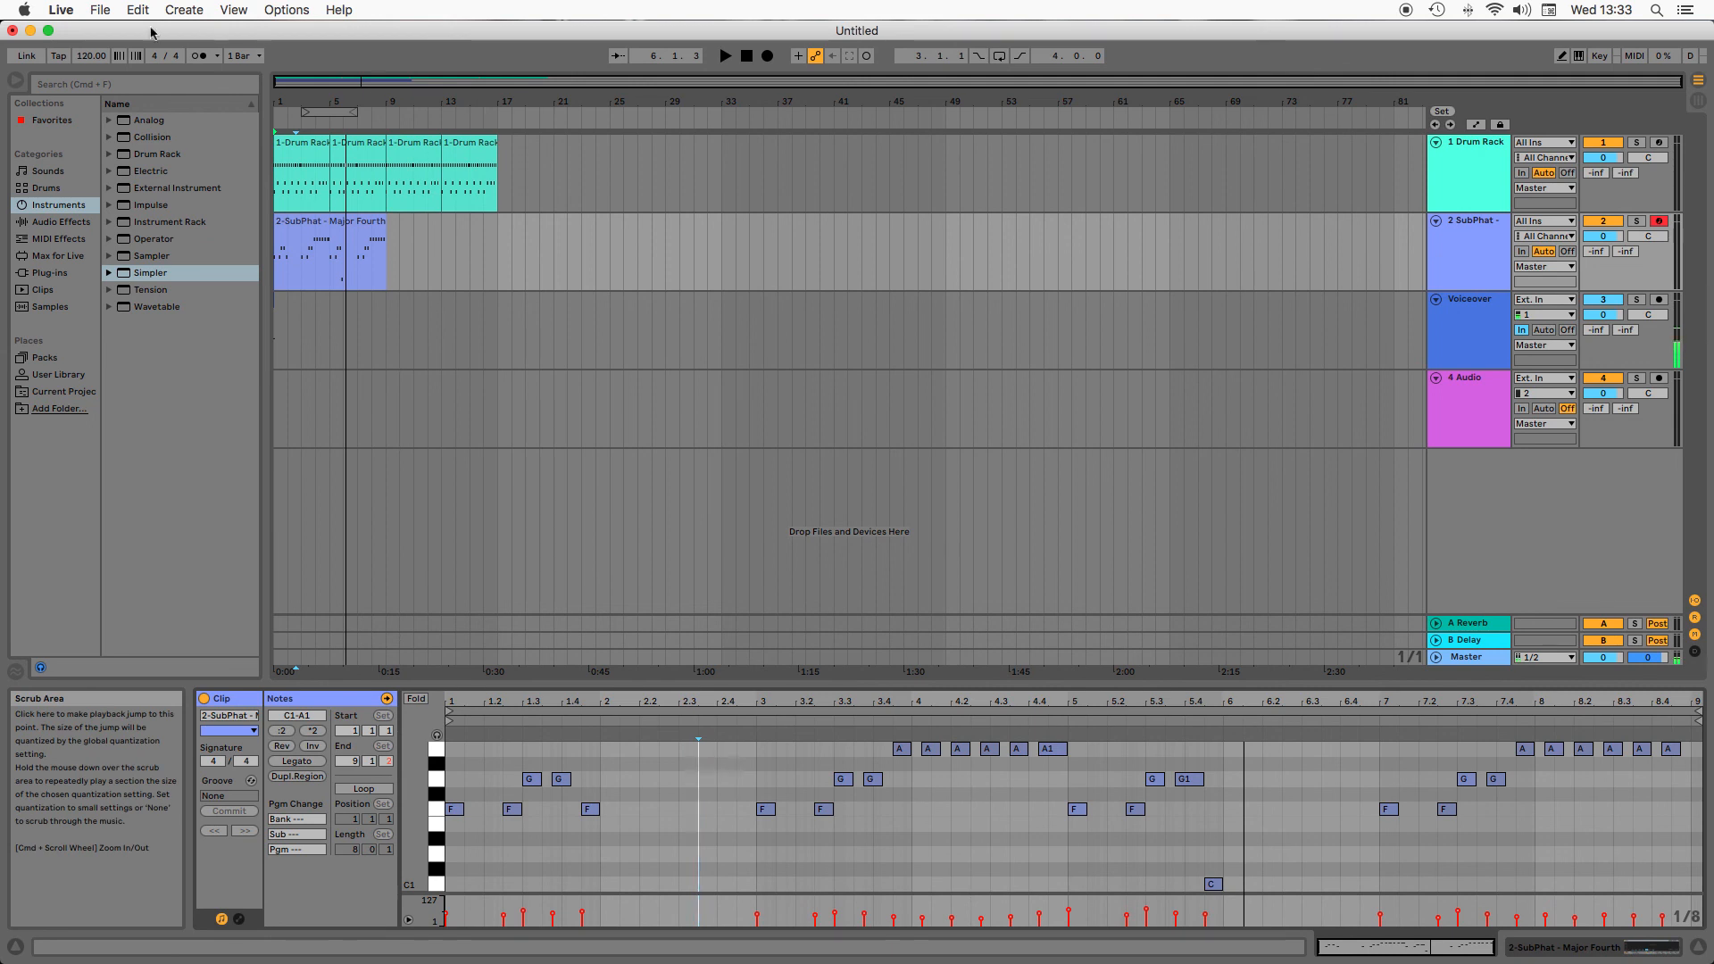
Set the arrangement loop to 16 bars from 1.1.1 and set up an audio export of that range with All Individual Tracks rendered
left_click_drag(317, 113, 497, 114)
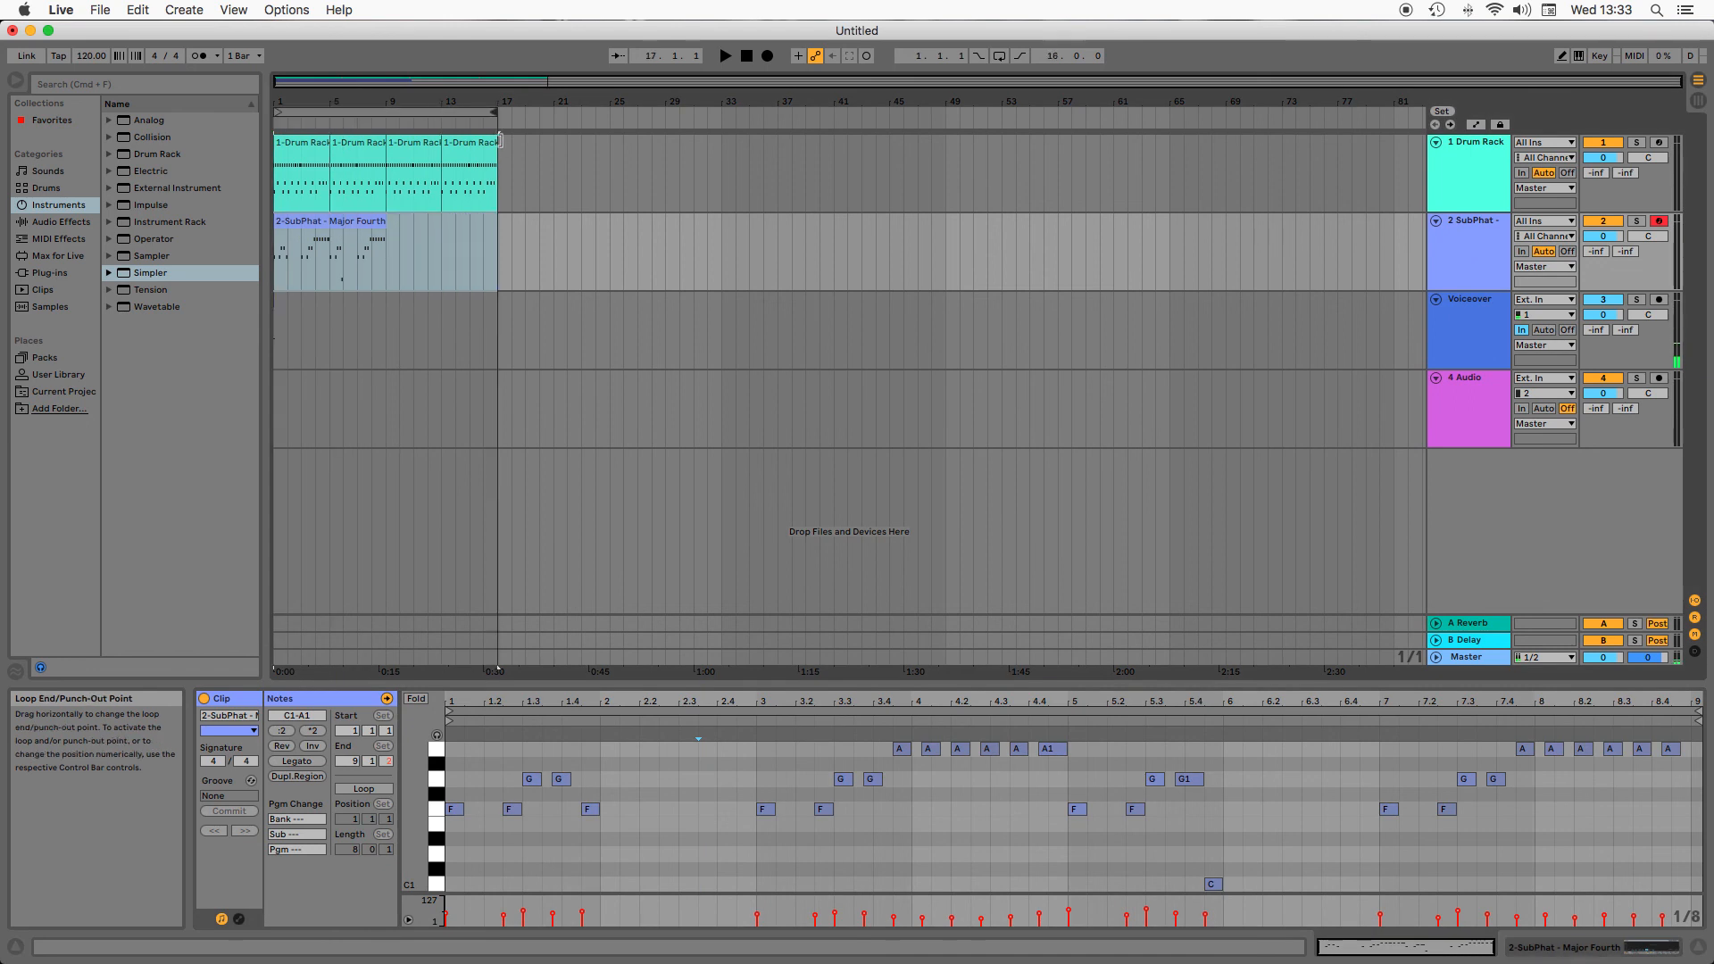
left_click(105, 10)
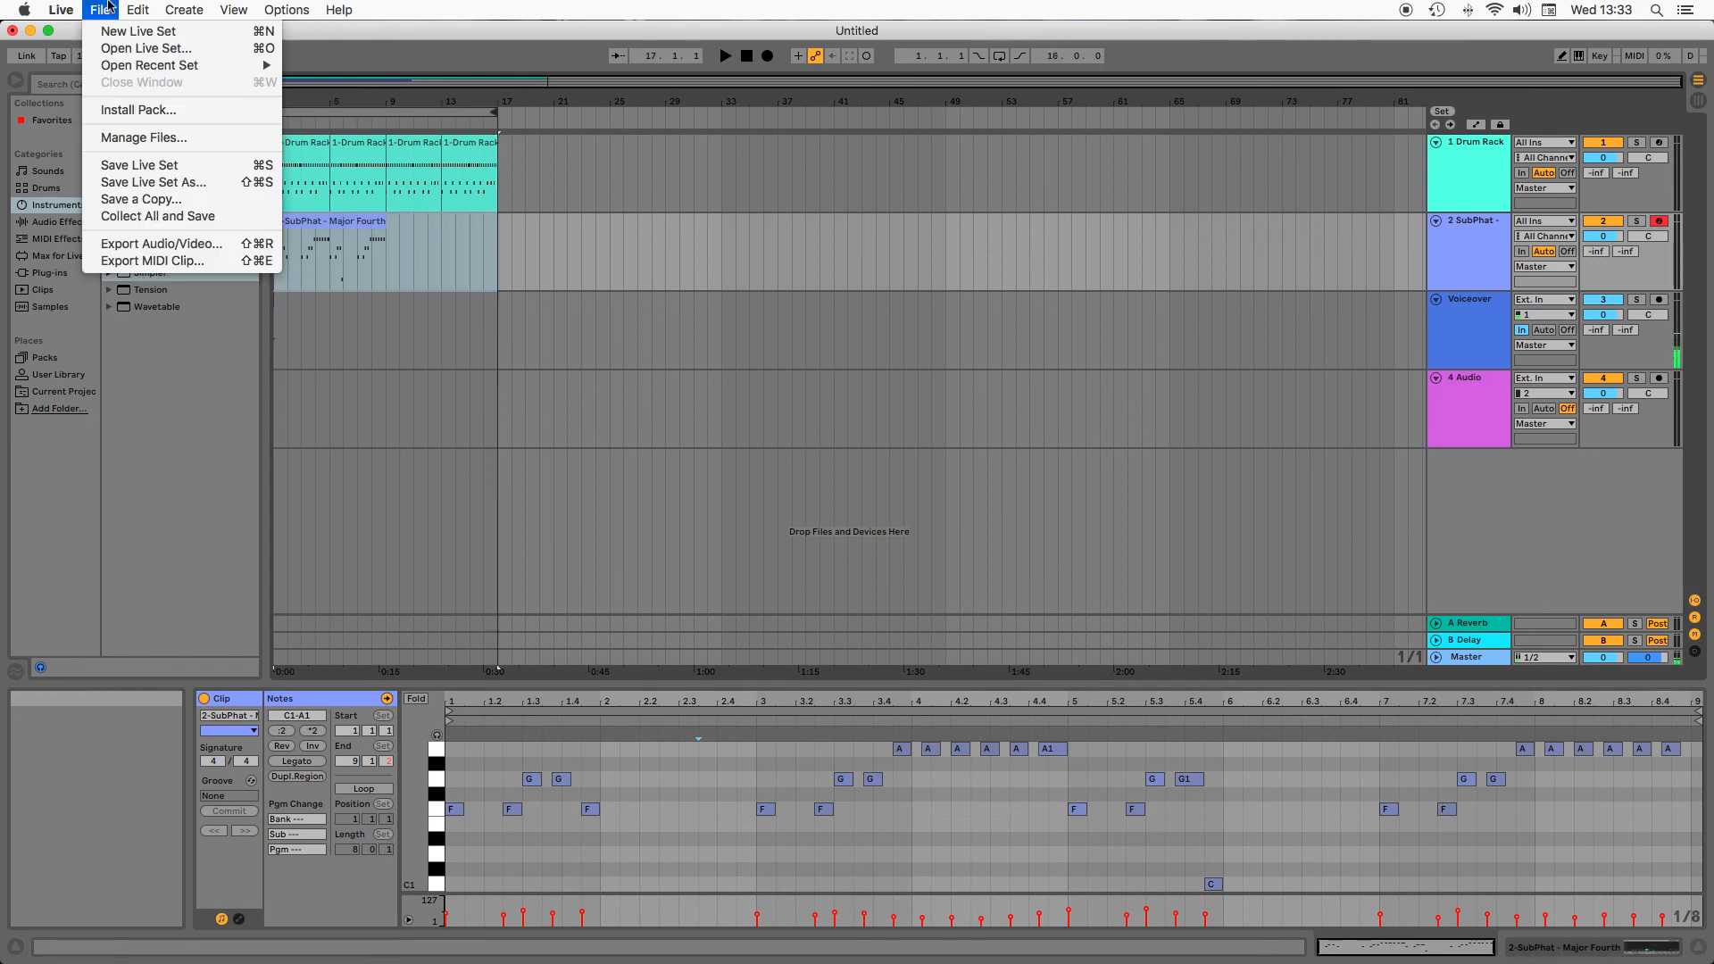
left_click(204, 250)
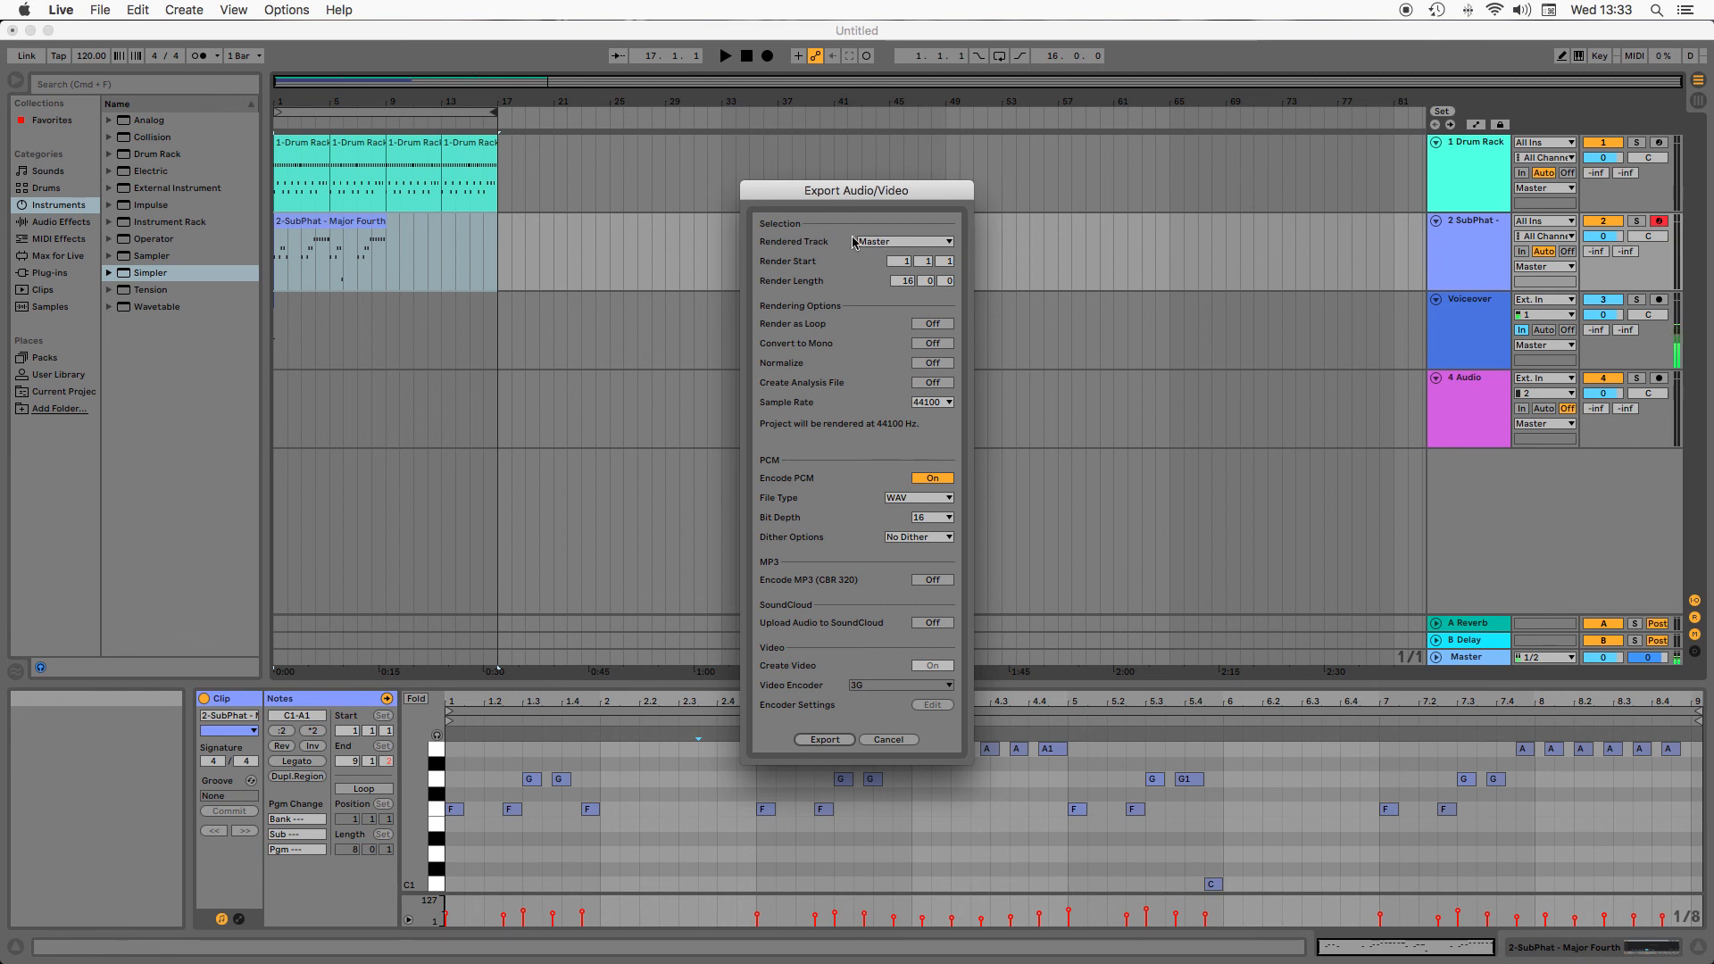
left_click(885, 247)
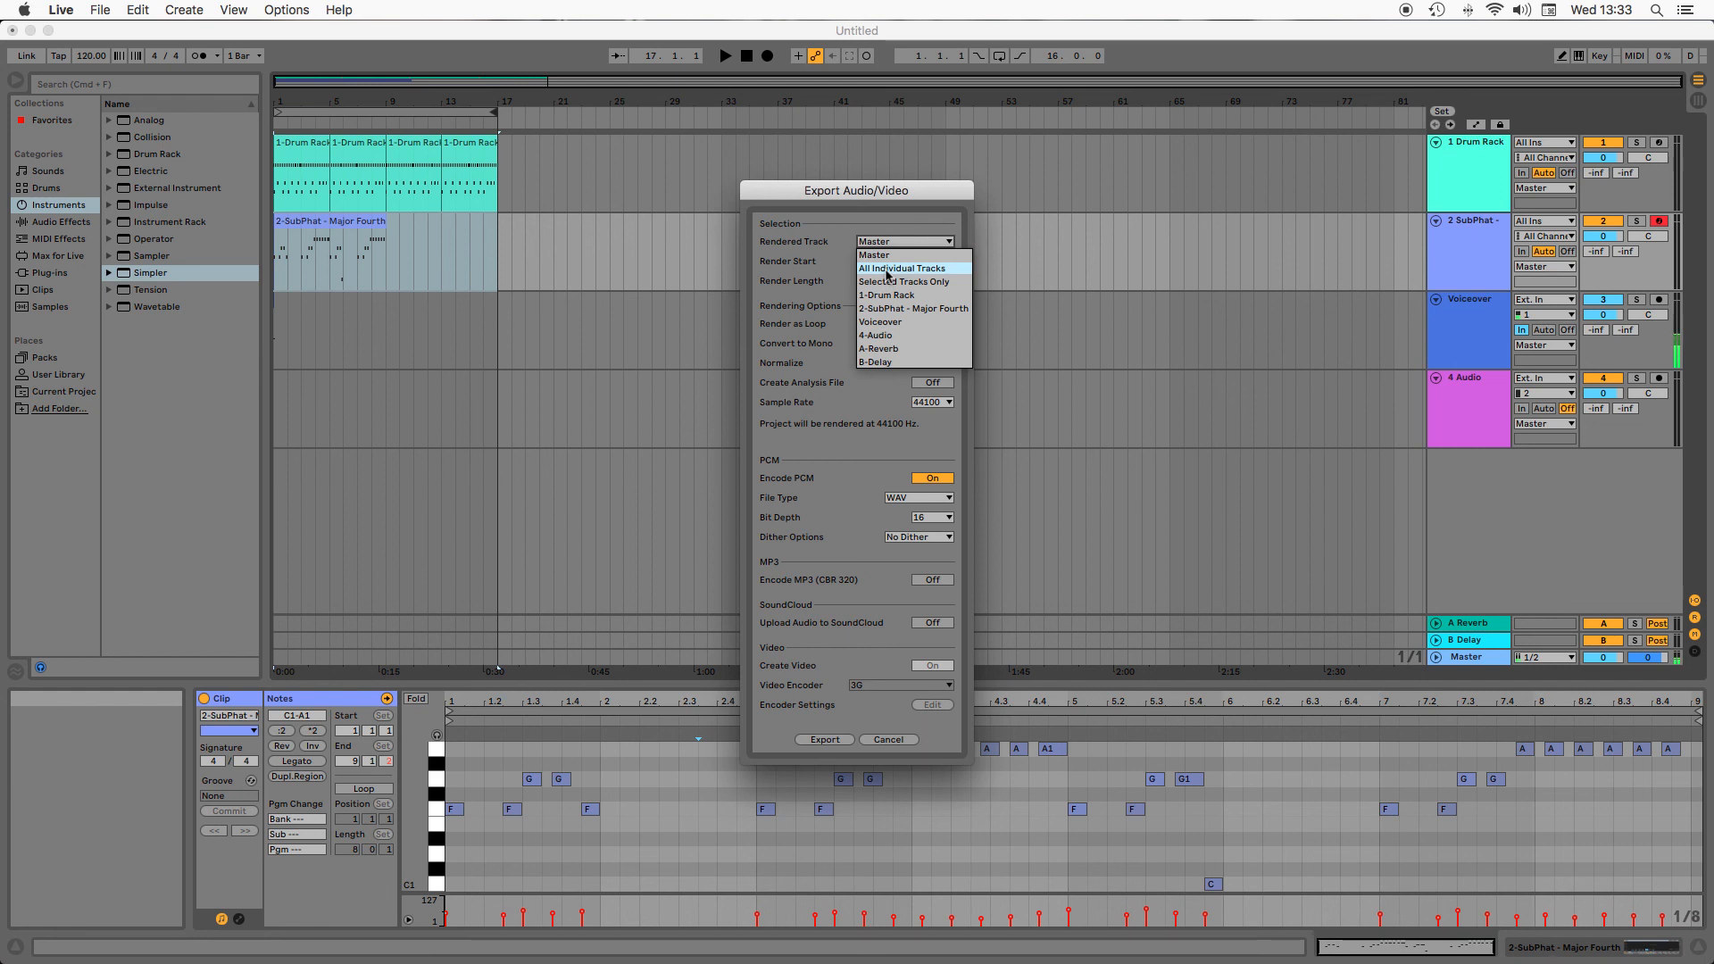
left_click(887, 269)
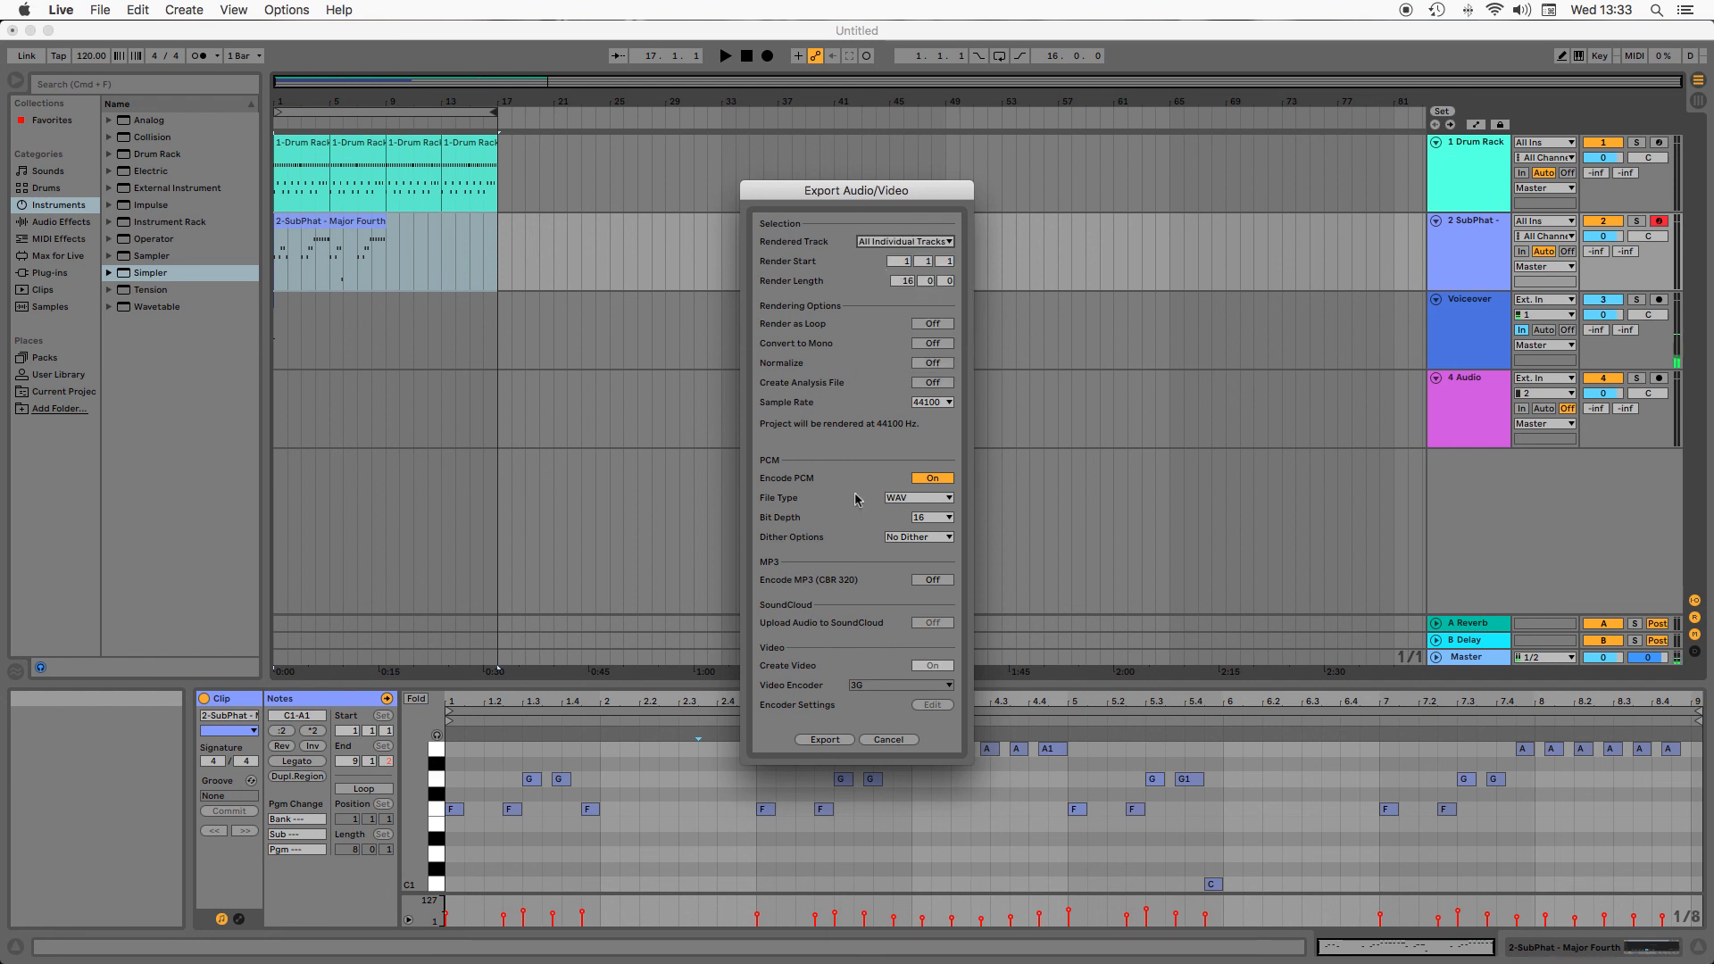